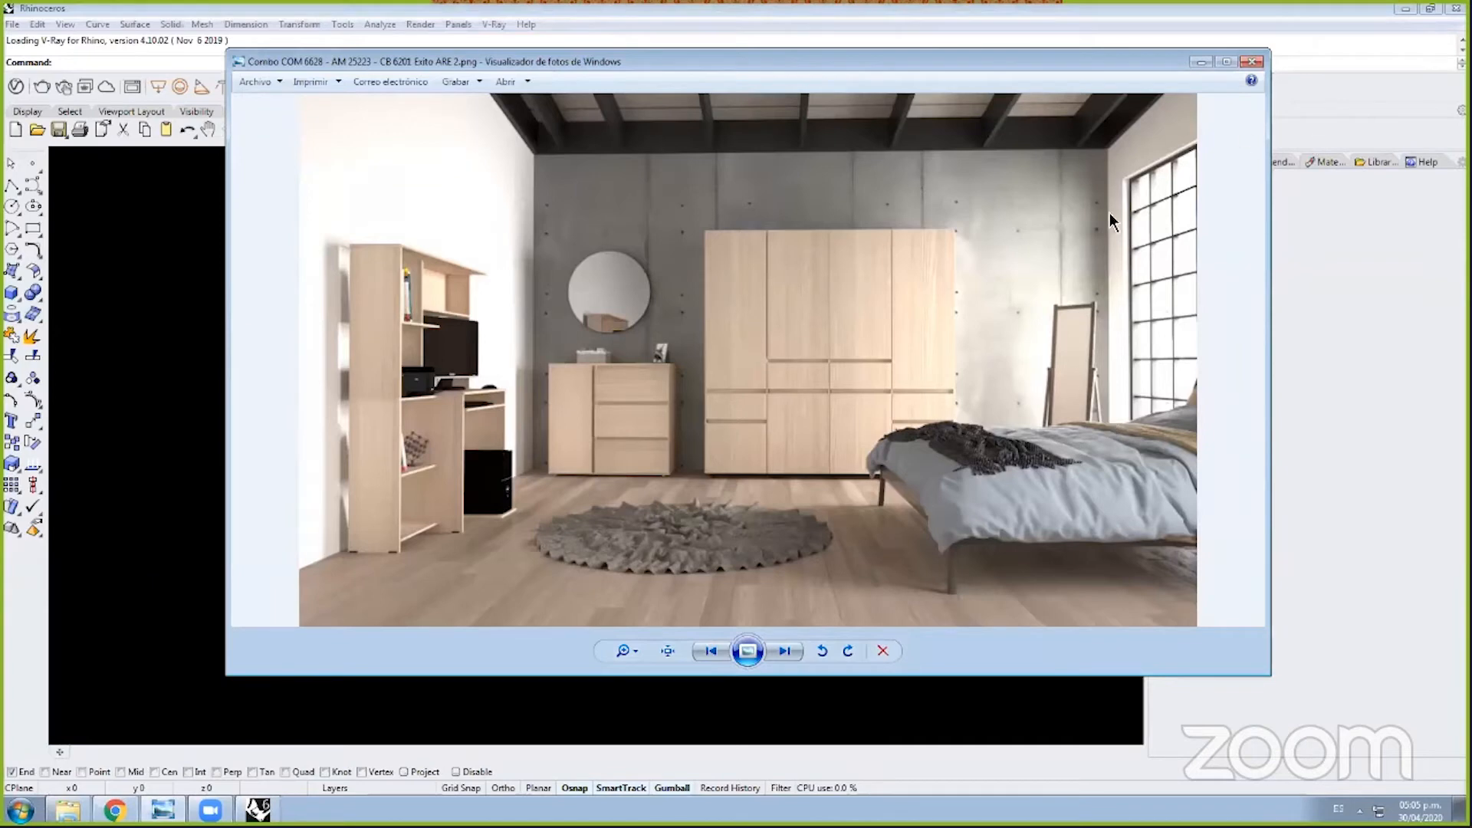
Step: Slide the bedroom render window slightly left to reveal more of Rhino behind it
{"action": "left_click_drag", "start_coordinate": [1051, 66], "coordinate": [1002, 67]}
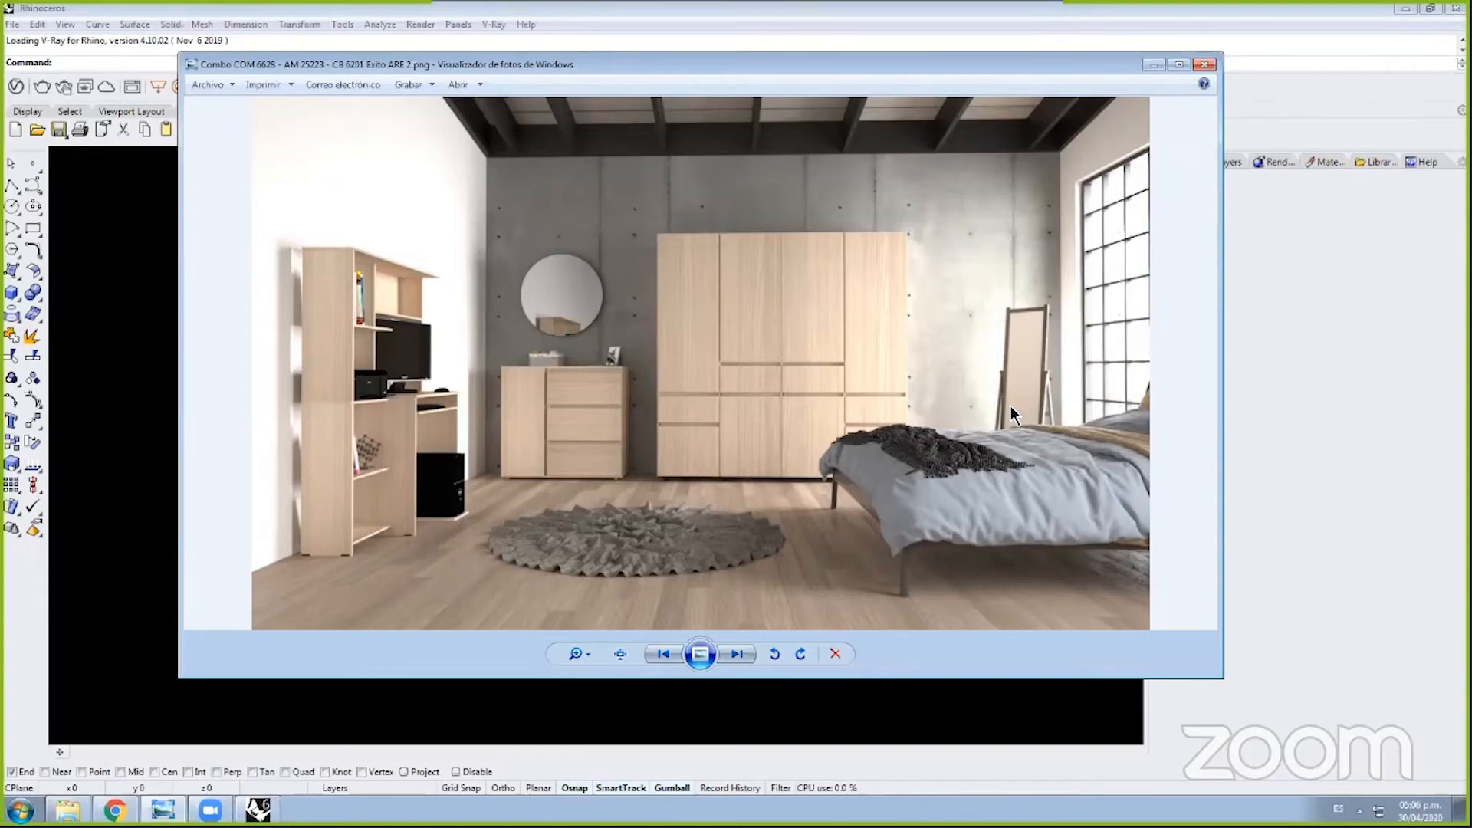
Step: Advance the viewer to the next render, the Amaretto desk-and-bookcase study scene
{"action": "key", "text": "Right"}
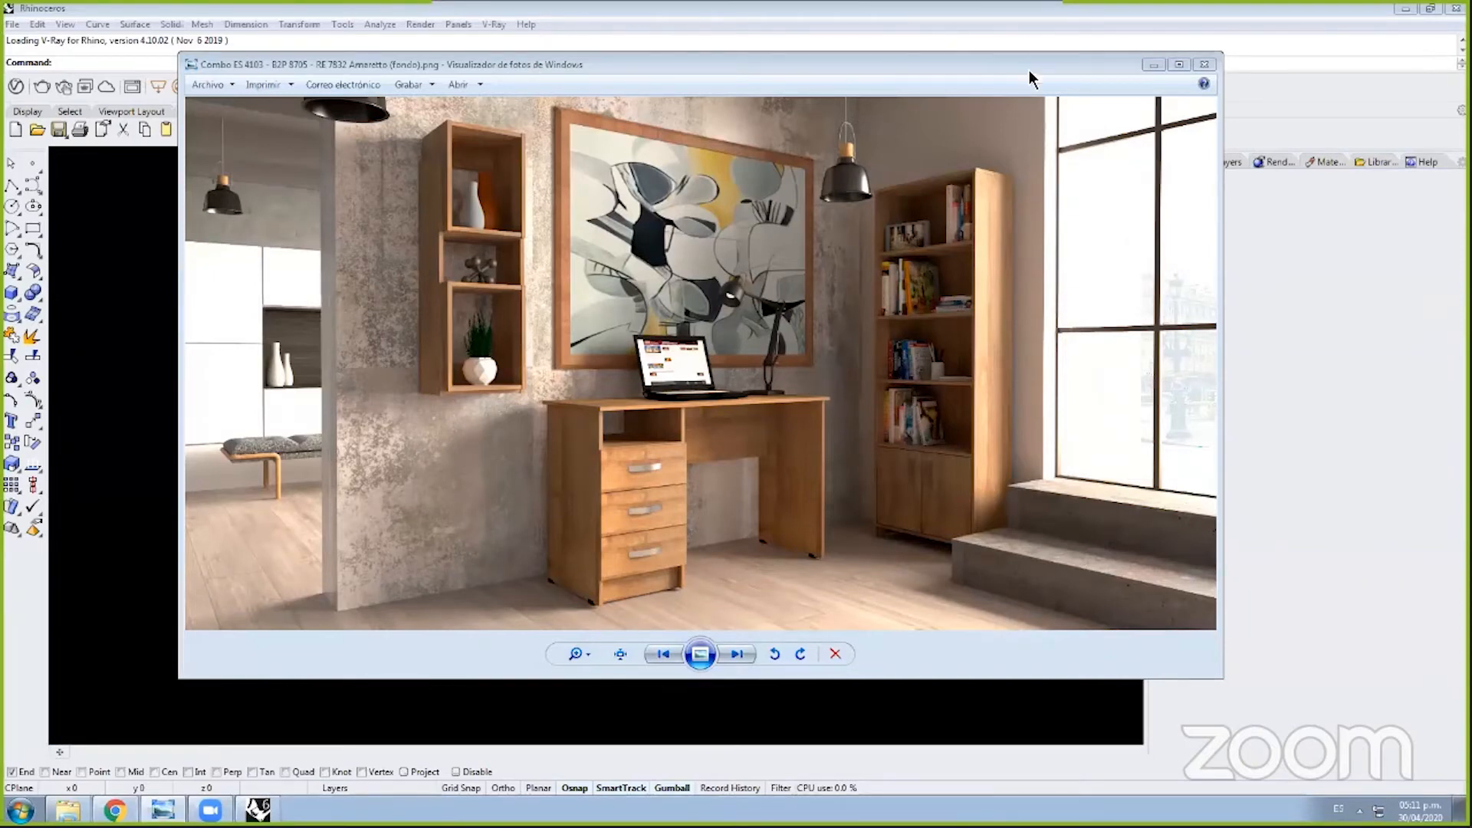
Step: Accept recovery of the autosaved muestra model and move the render viewer aside
{"action": "left_click", "coordinate": [1071, 65]}
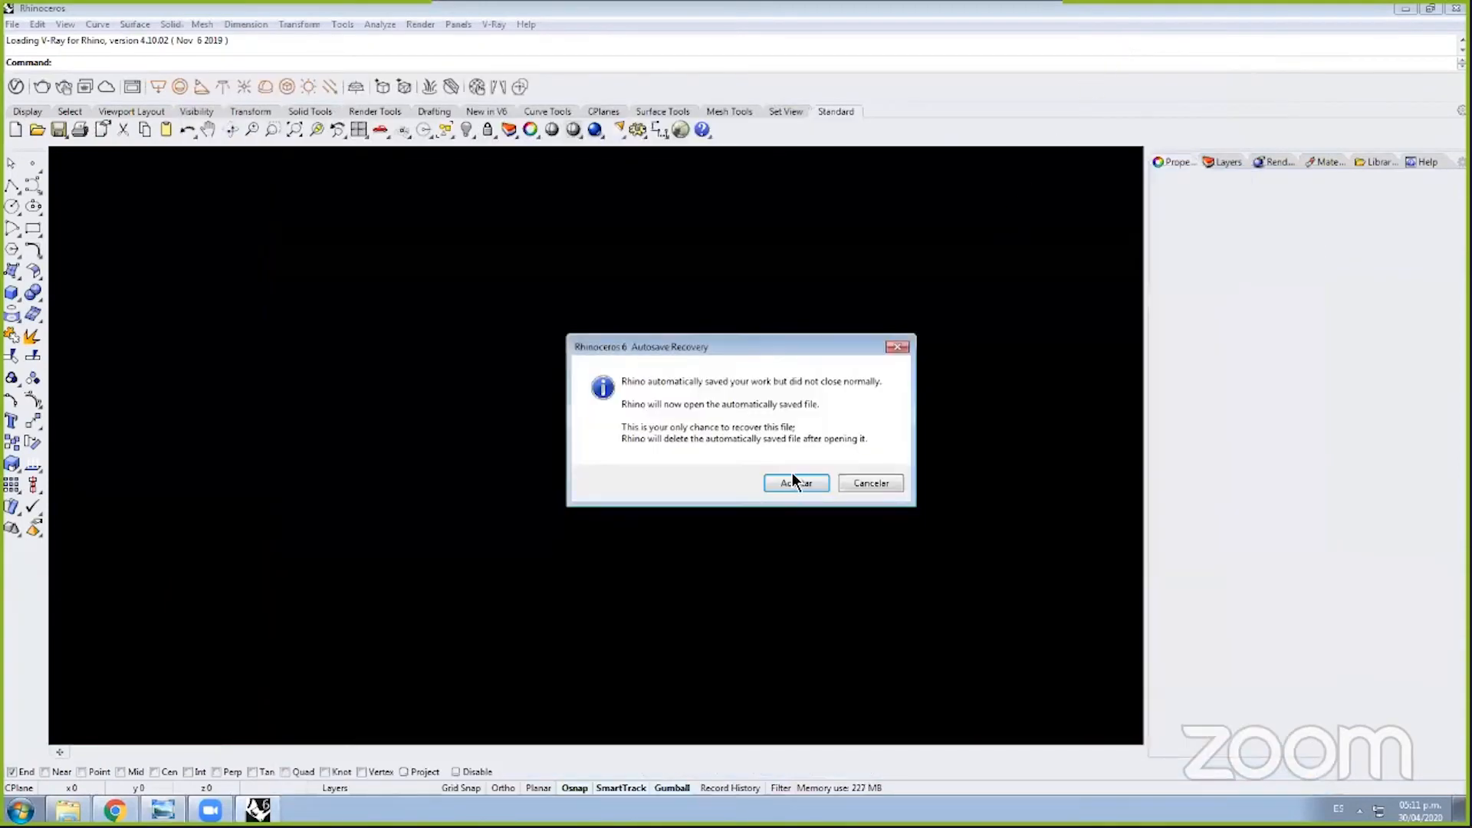
{"action": "left_click", "coordinate": [794, 481]}
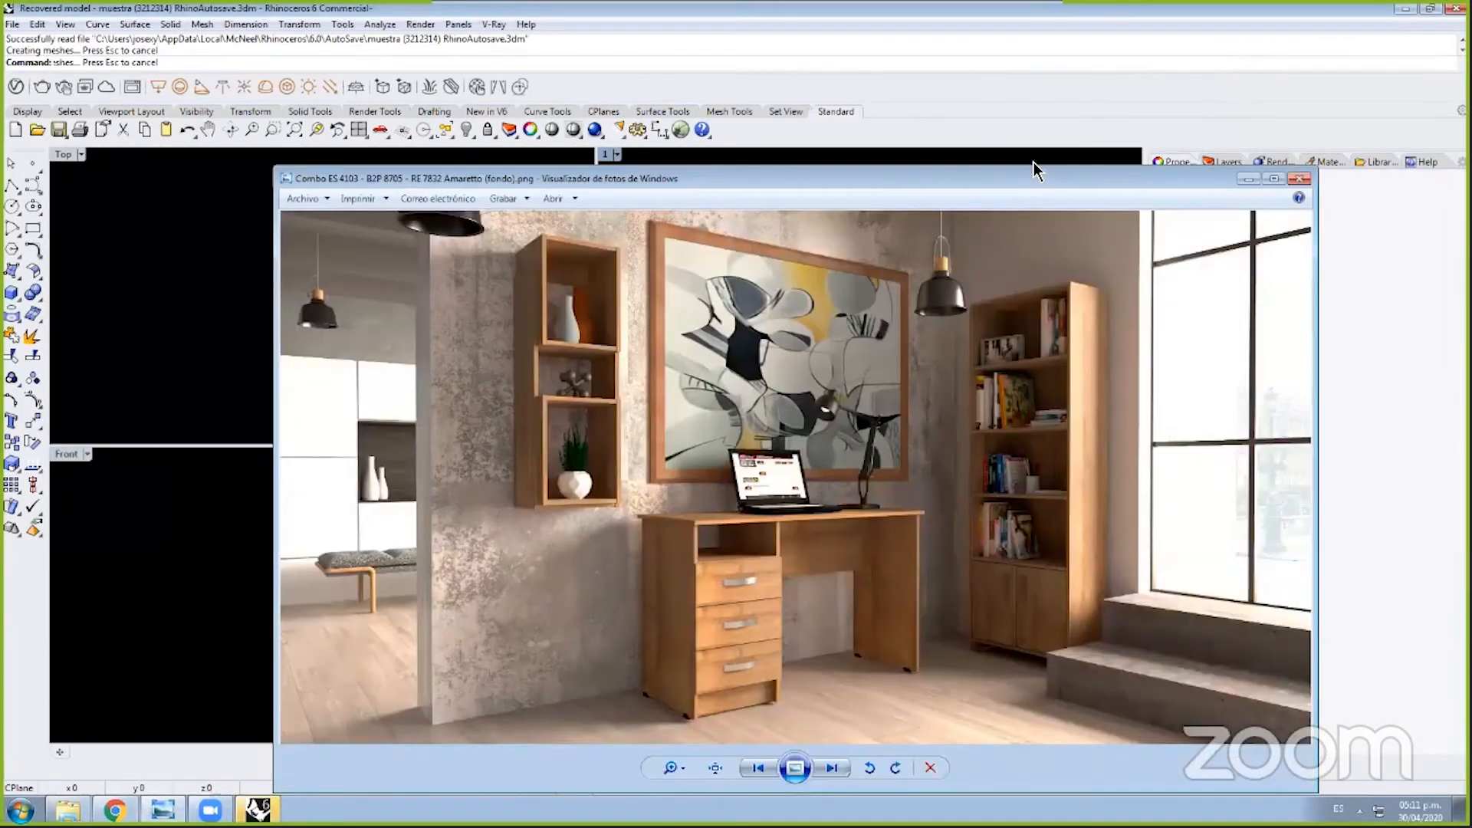
{"action": "left_click_drag", "start_coordinate": [1031, 179], "coordinate": [987, 89]}
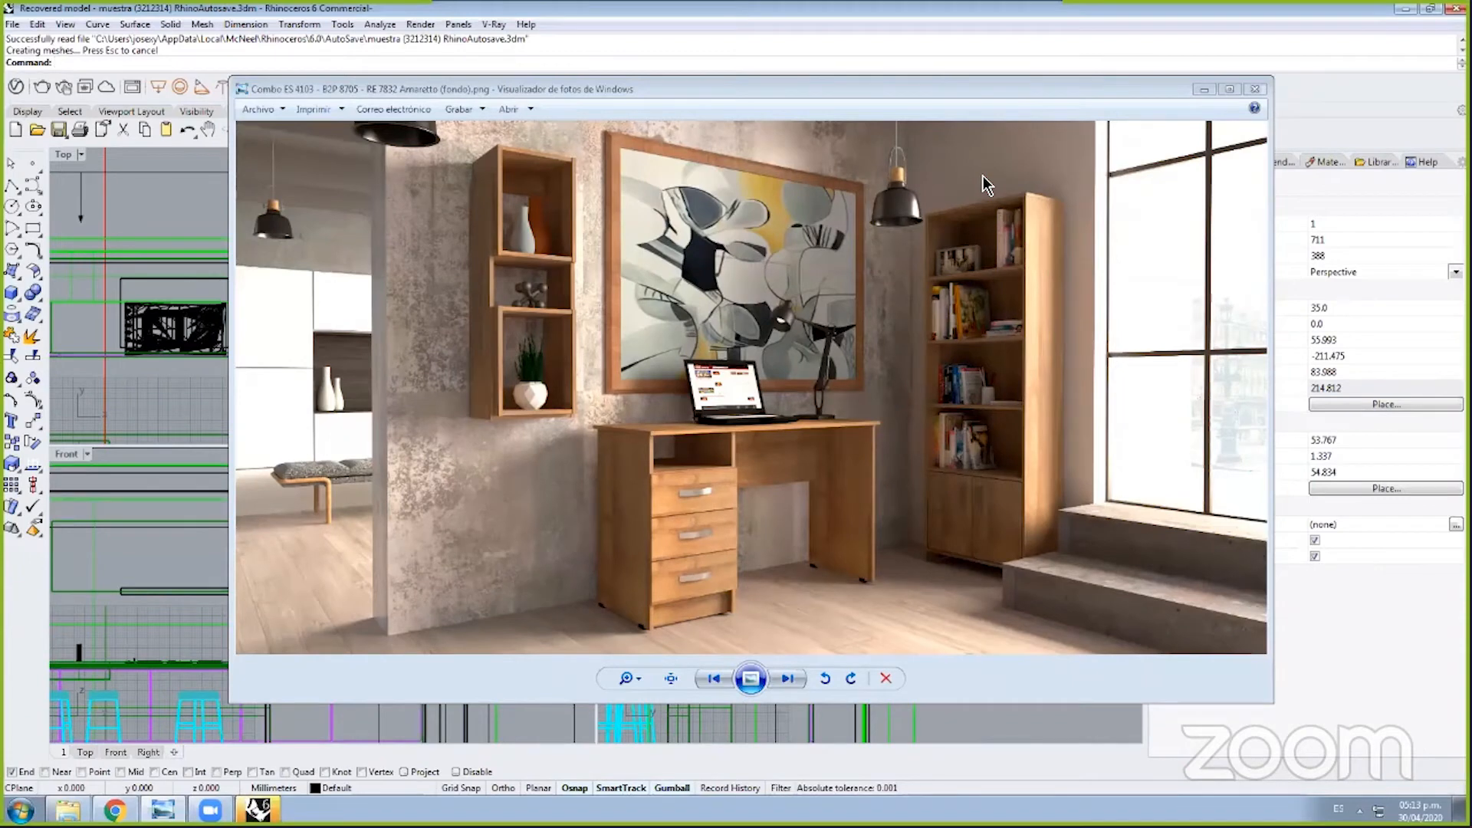
Step: Bring the reference viewer forward and step to the next study render
{"action": "left_click", "coordinate": [894, 416]}
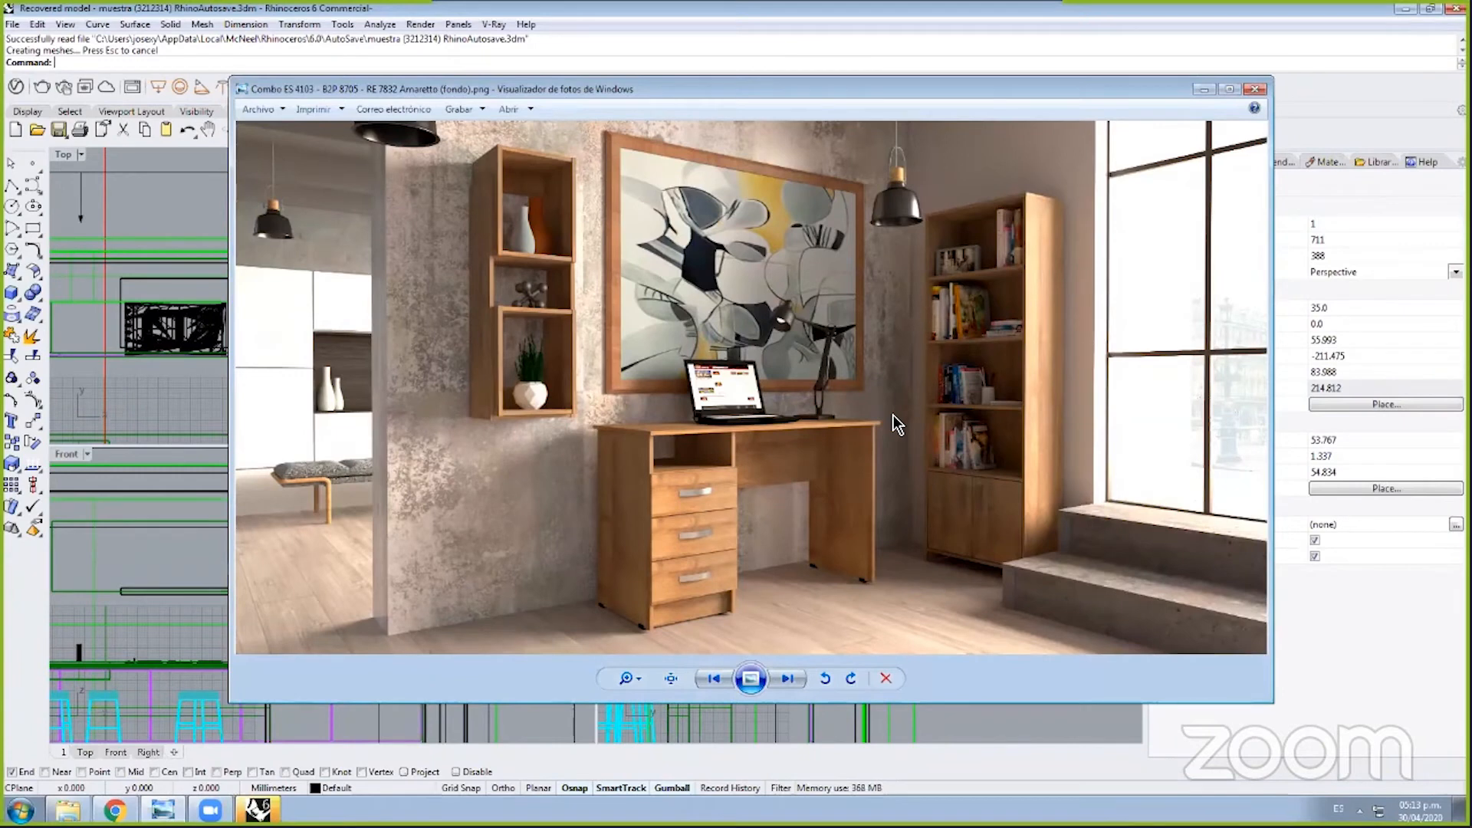
{"action": "key", "text": "Right"}
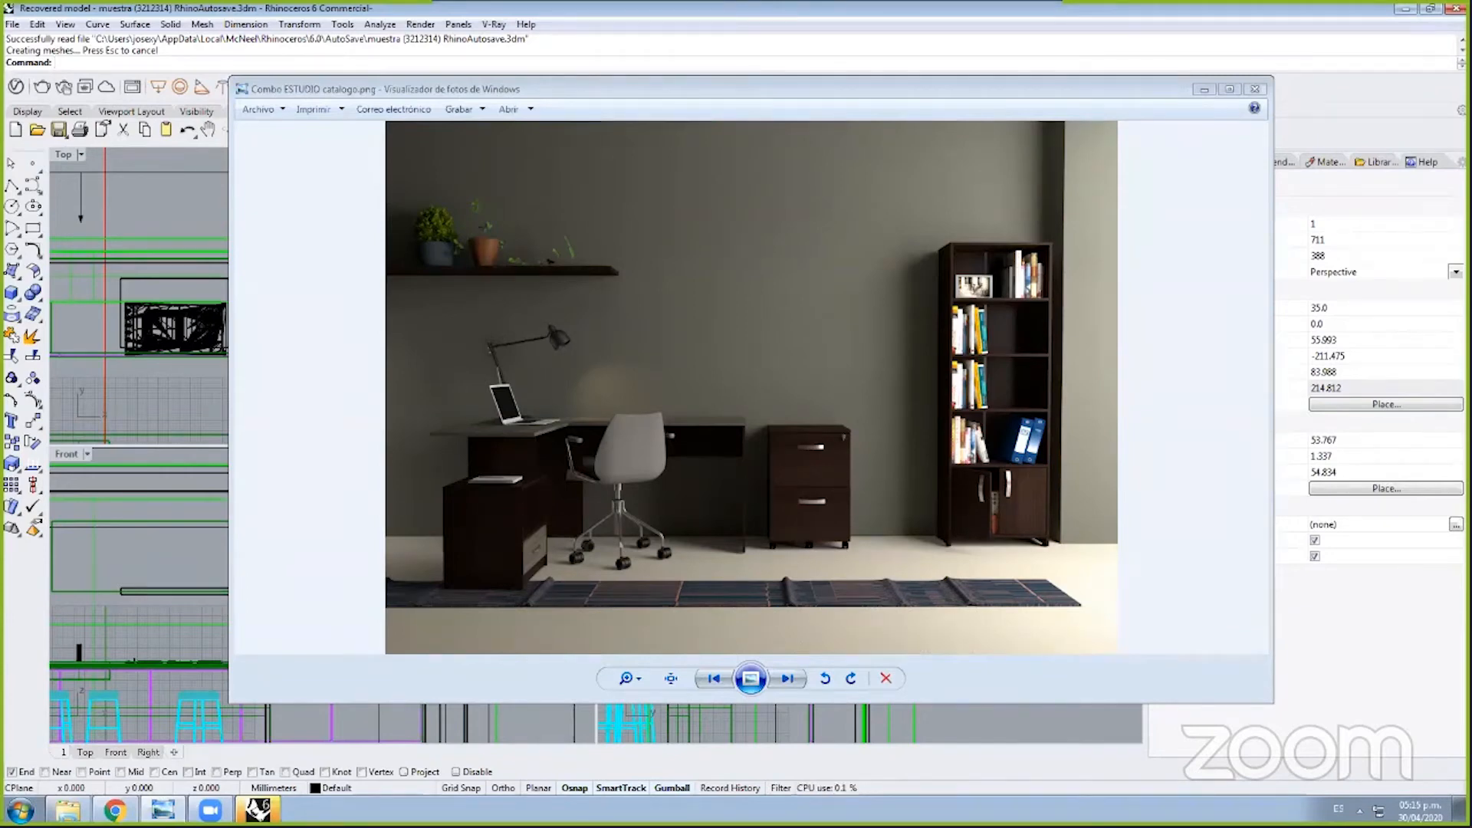
{"action": "left_click", "coordinate": [1229, 318]}
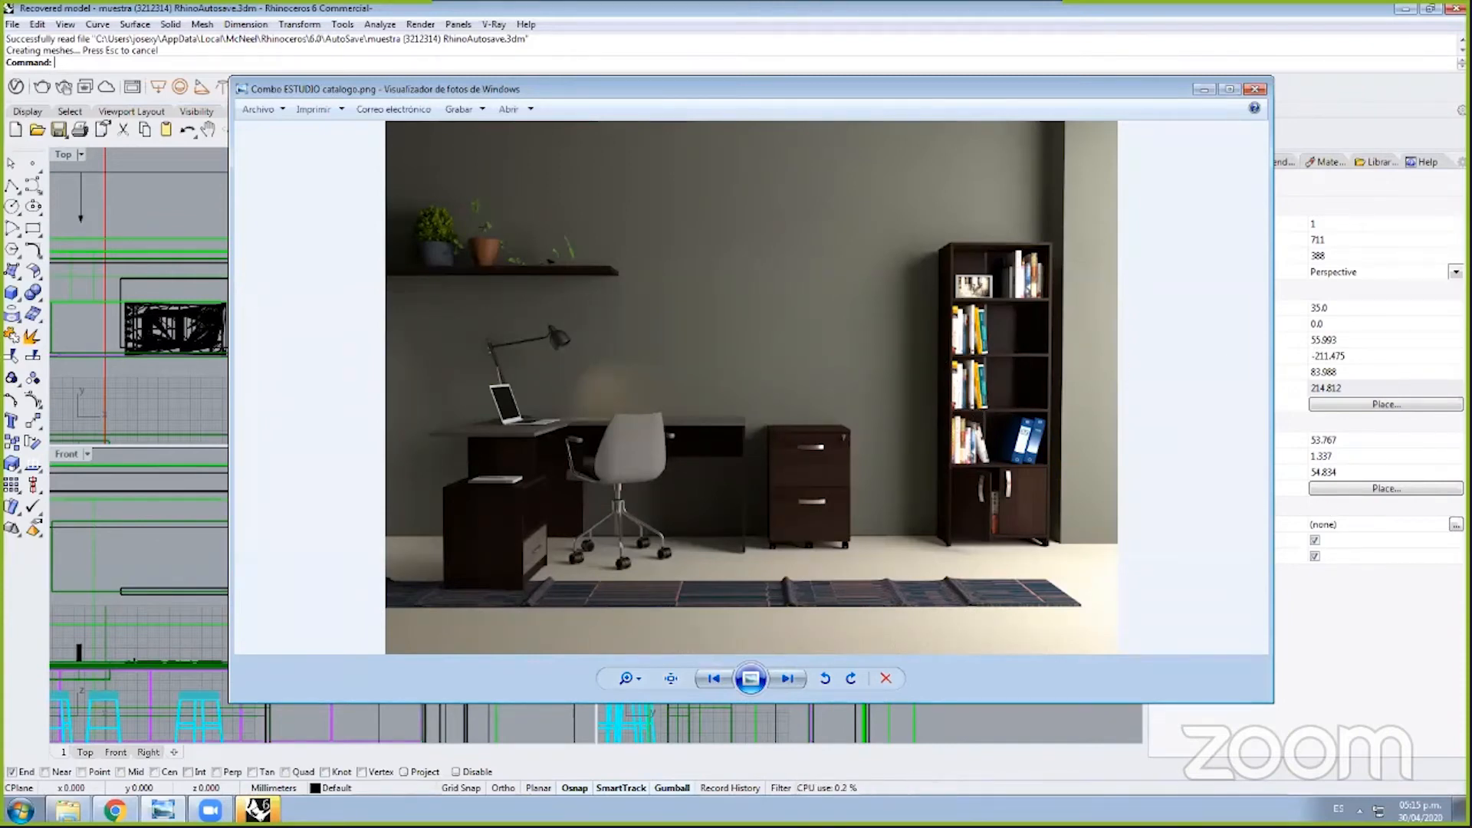
{"action": "left_click", "coordinate": [56, 63]}
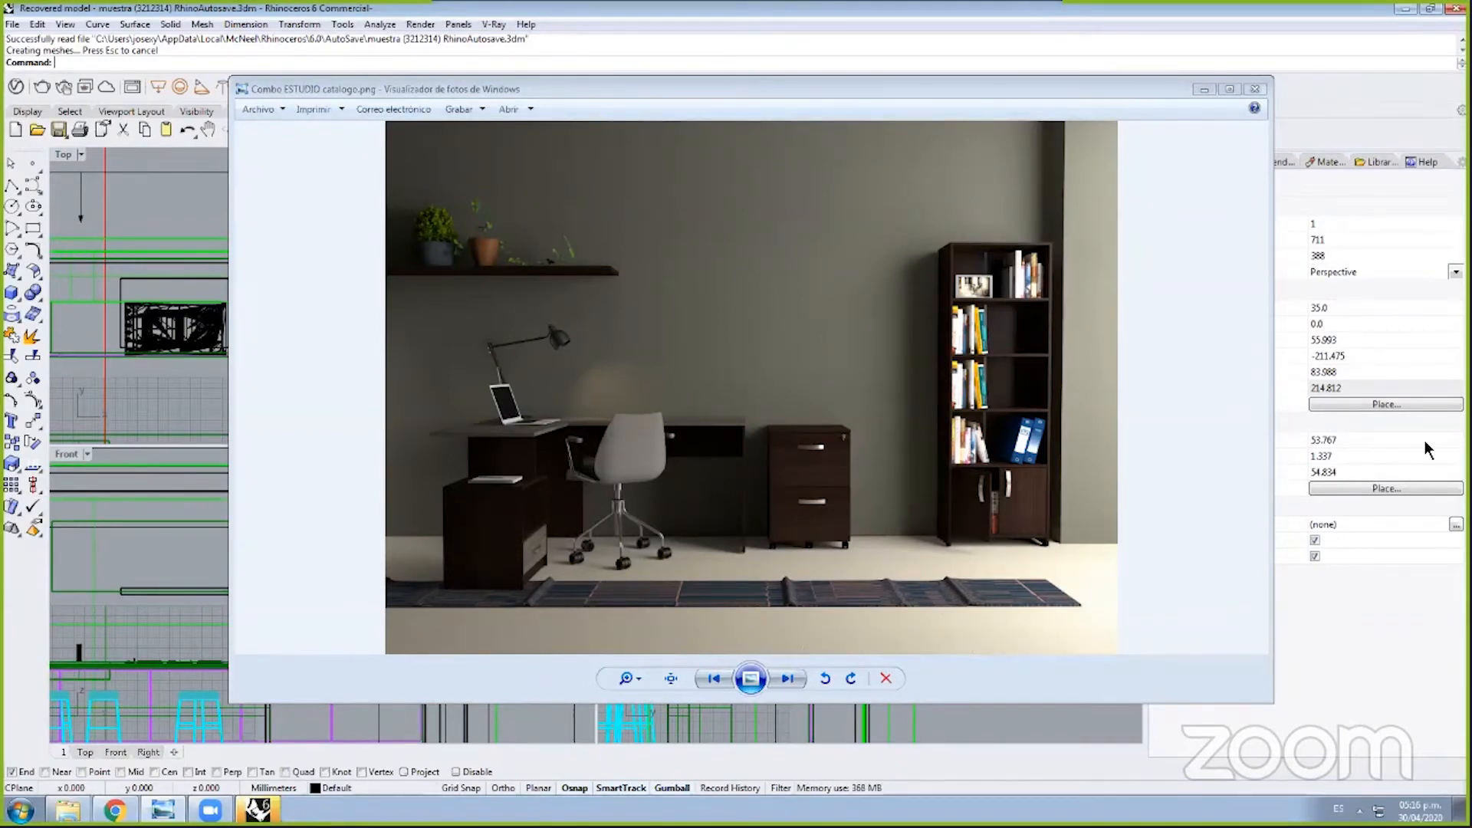
Step: Close Windows Photo Viewer to return to the muestra kitchen viewports
{"action": "left_click", "coordinate": [1252, 90]}
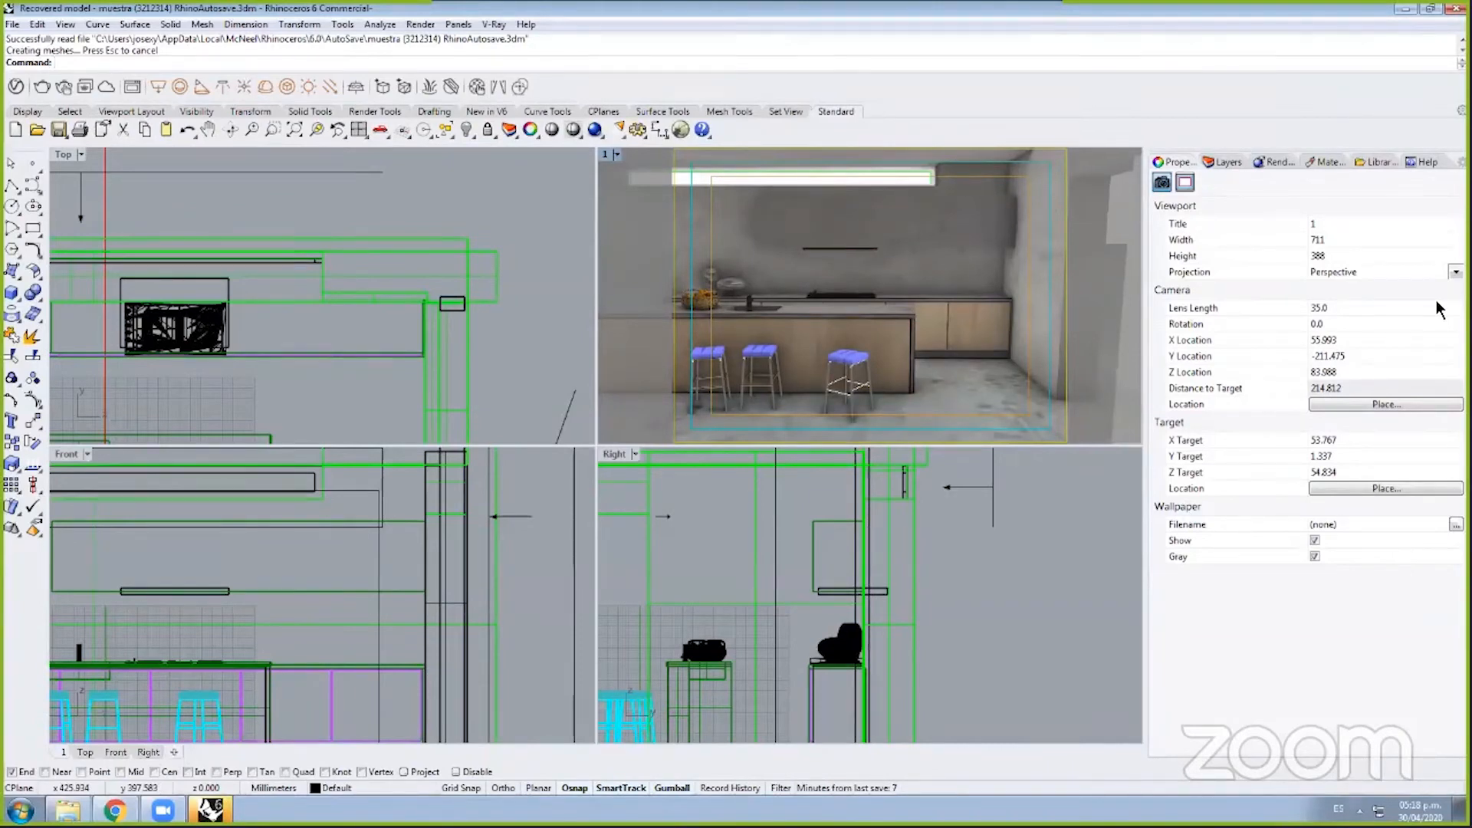
Step: Pan and zoom the Top plan view to frame the whole kitchen
{"action": "left_click", "coordinate": [372, 217]}
{"action": "right_click_drag", "start_coordinate": [357, 222], "coordinate": [504, 141]}
{"action": "scroll", "coordinate": [408, 254], "scroll_direction": "down", "scroll_amount": 8}
{"action": "right_click_drag", "start_coordinate": [426, 311], "coordinate": [403, 286]}
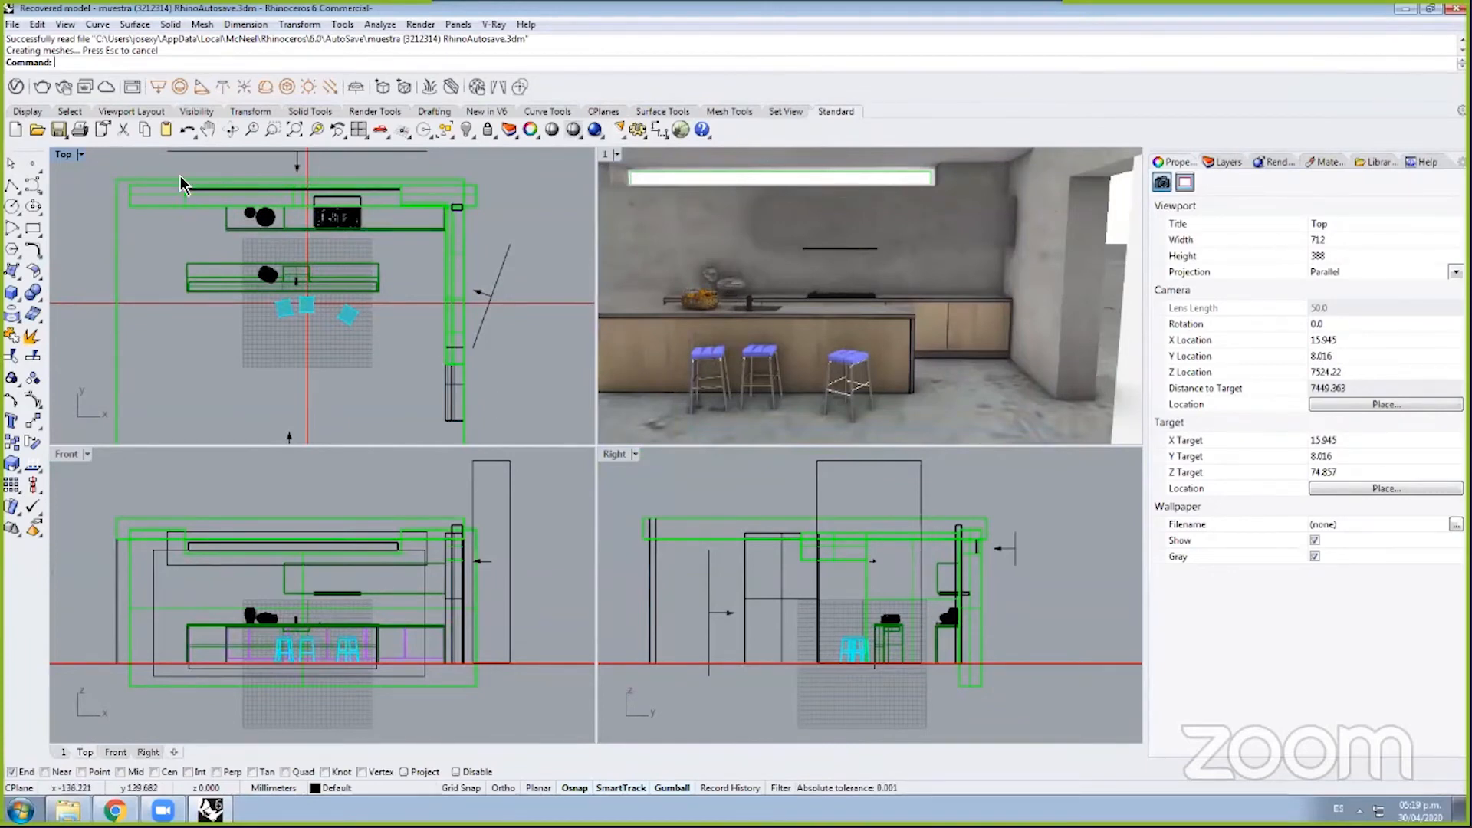
Step: Orbit the perspective to face the counter and three stools, deselect, and open V-Ray Asset Editor
{"action": "right_click_drag", "start_coordinate": [978, 274], "coordinate": [1035, 198]}
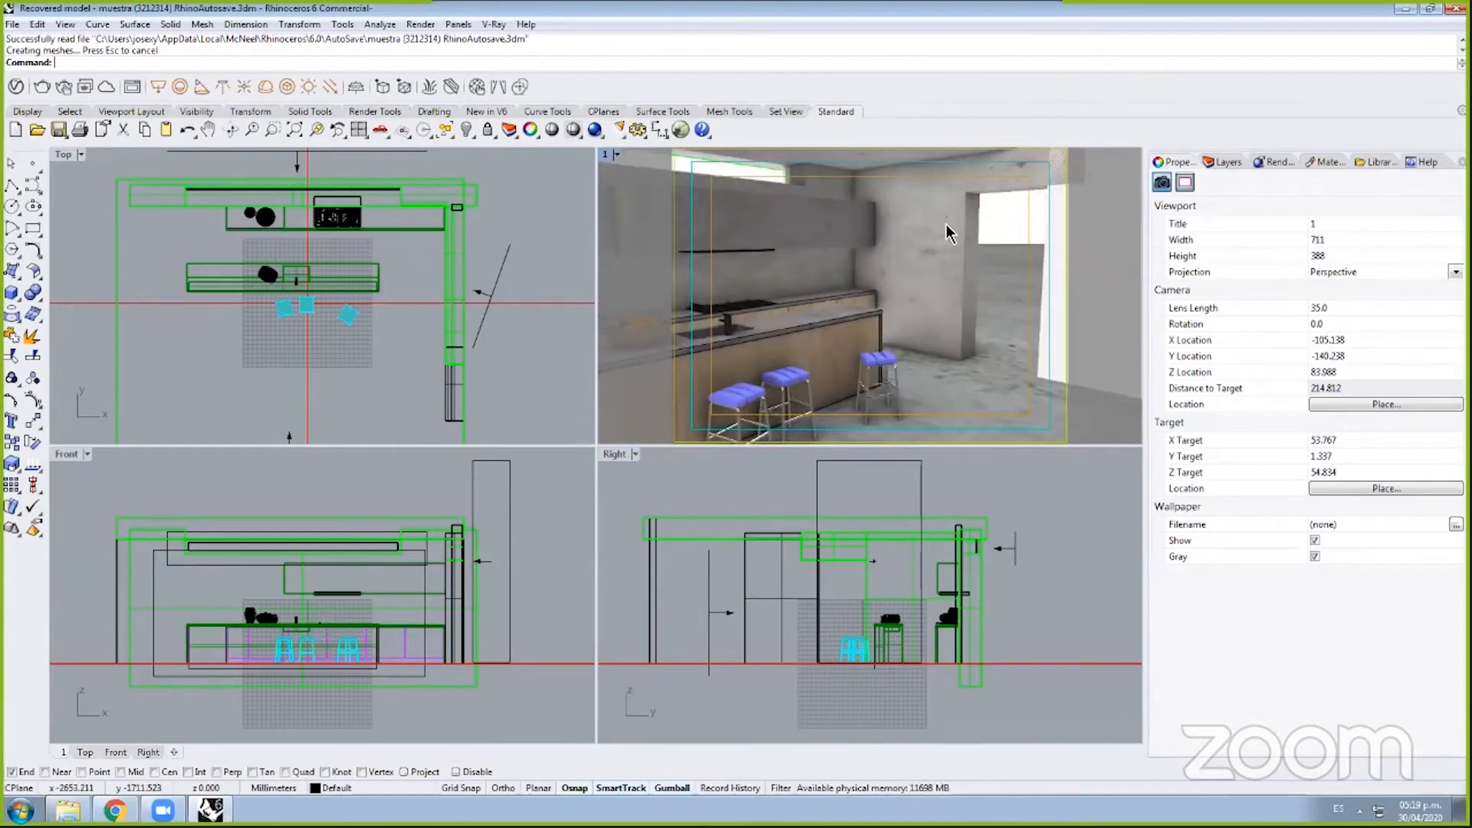
{"action": "right_click_drag", "start_coordinate": [995, 270], "coordinate": [880, 270]}
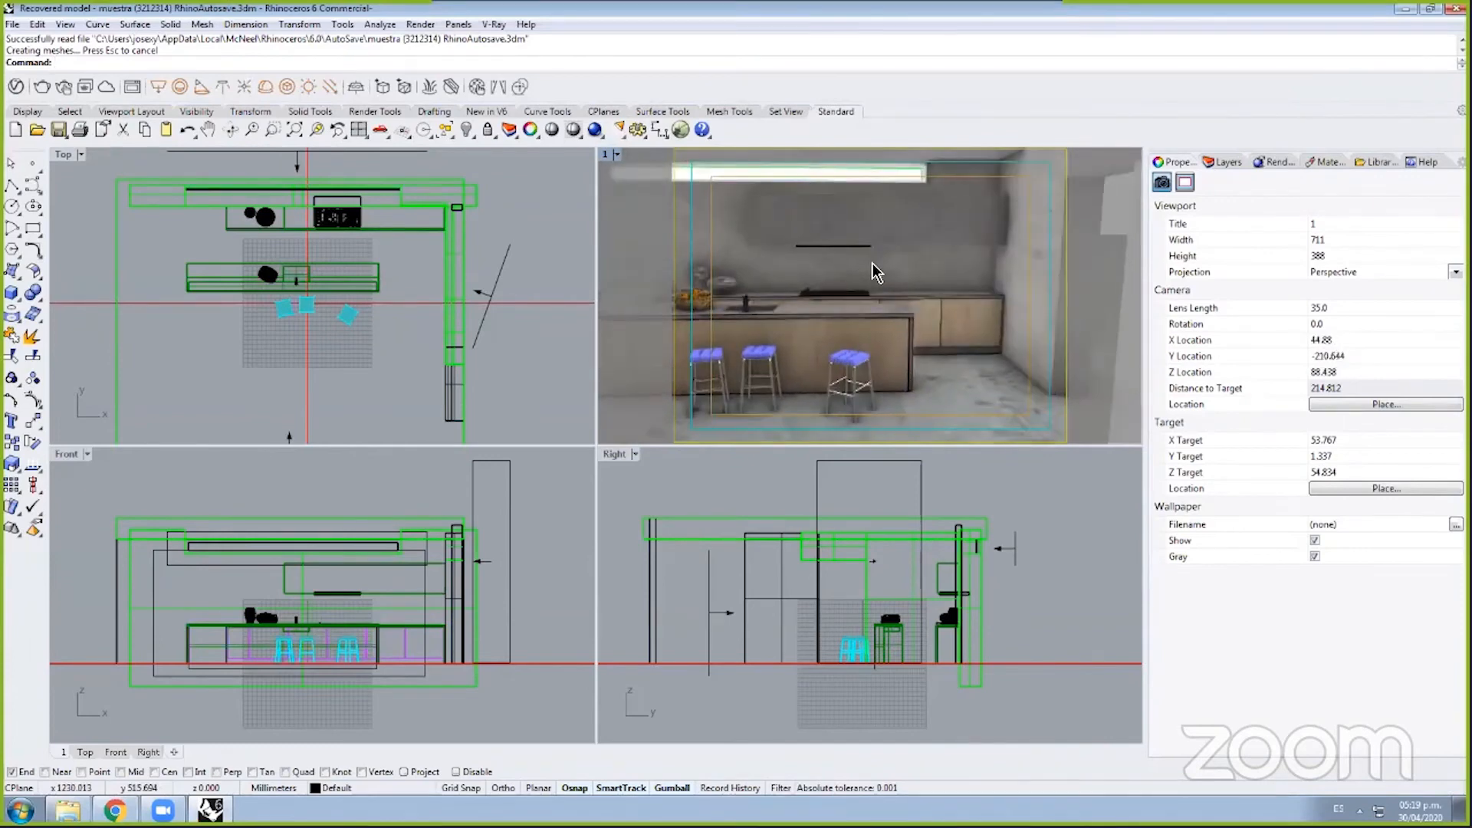
{"action": "left_click", "coordinate": [616, 154]}
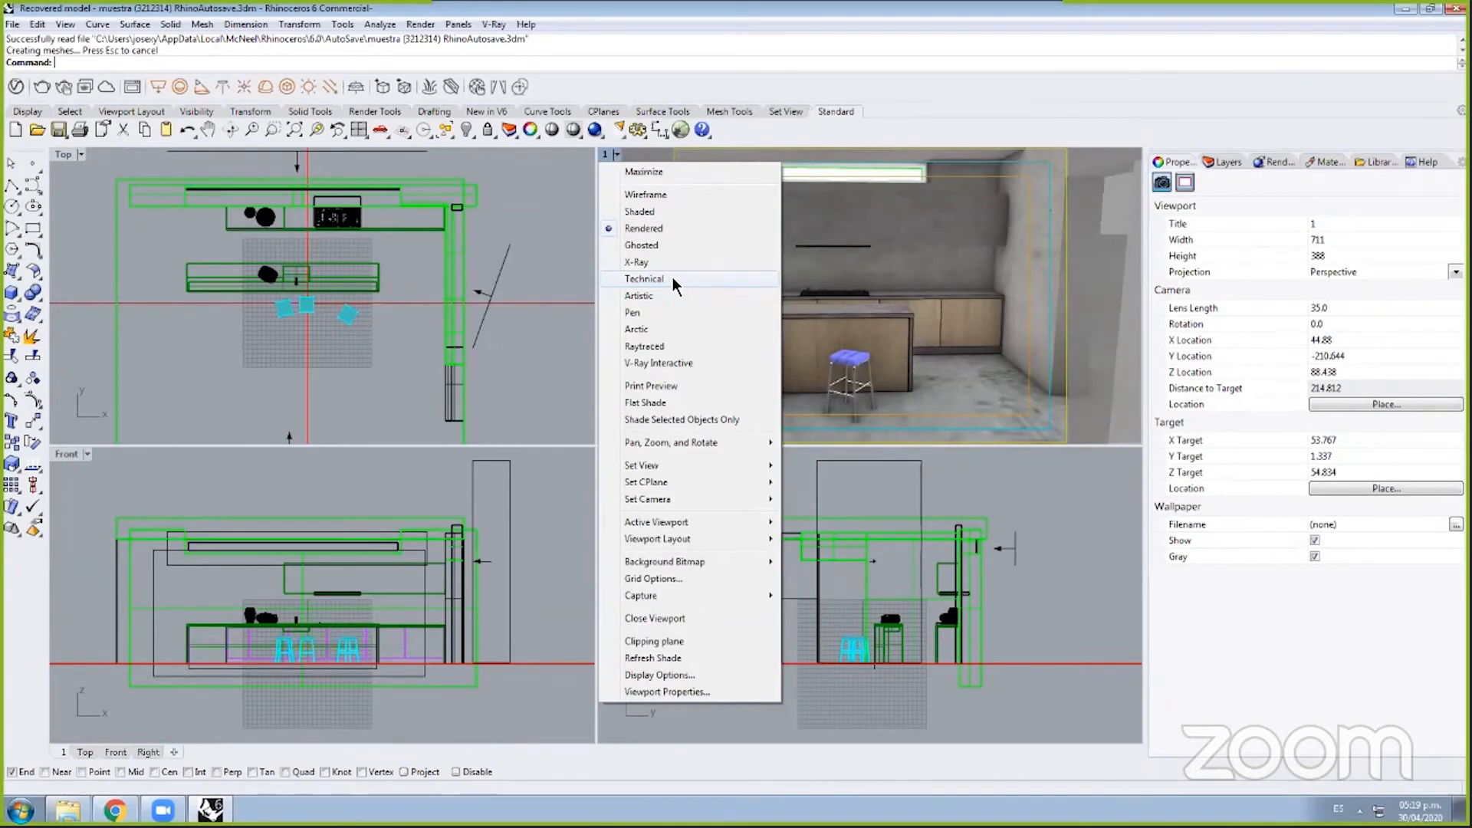
{"action": "left_click", "coordinate": [967, 284]}
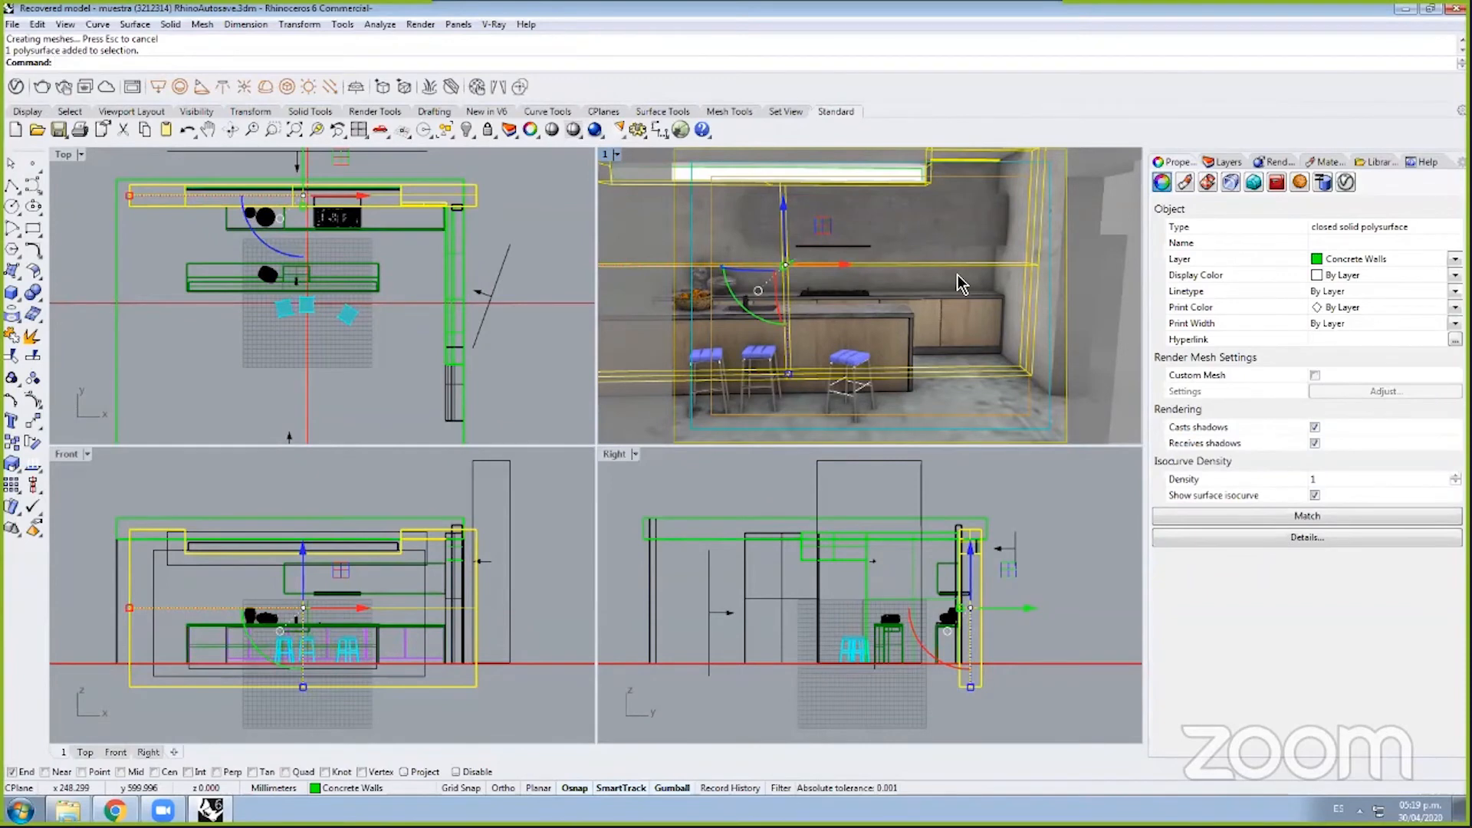
{"action": "right_click_drag", "start_coordinate": [963, 293], "coordinate": [960, 278]}
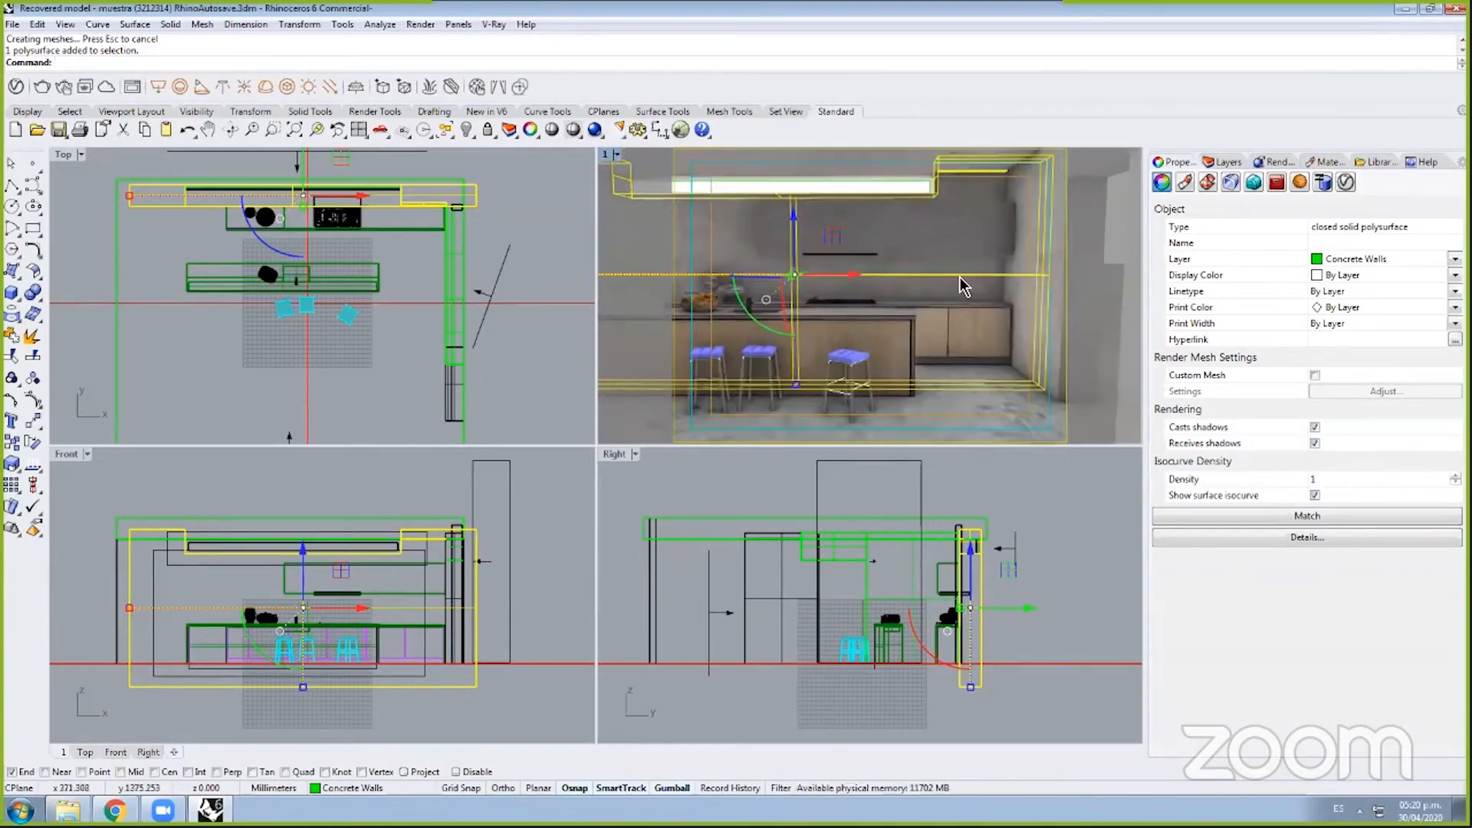
{"action": "left_click", "coordinate": [1000, 359]}
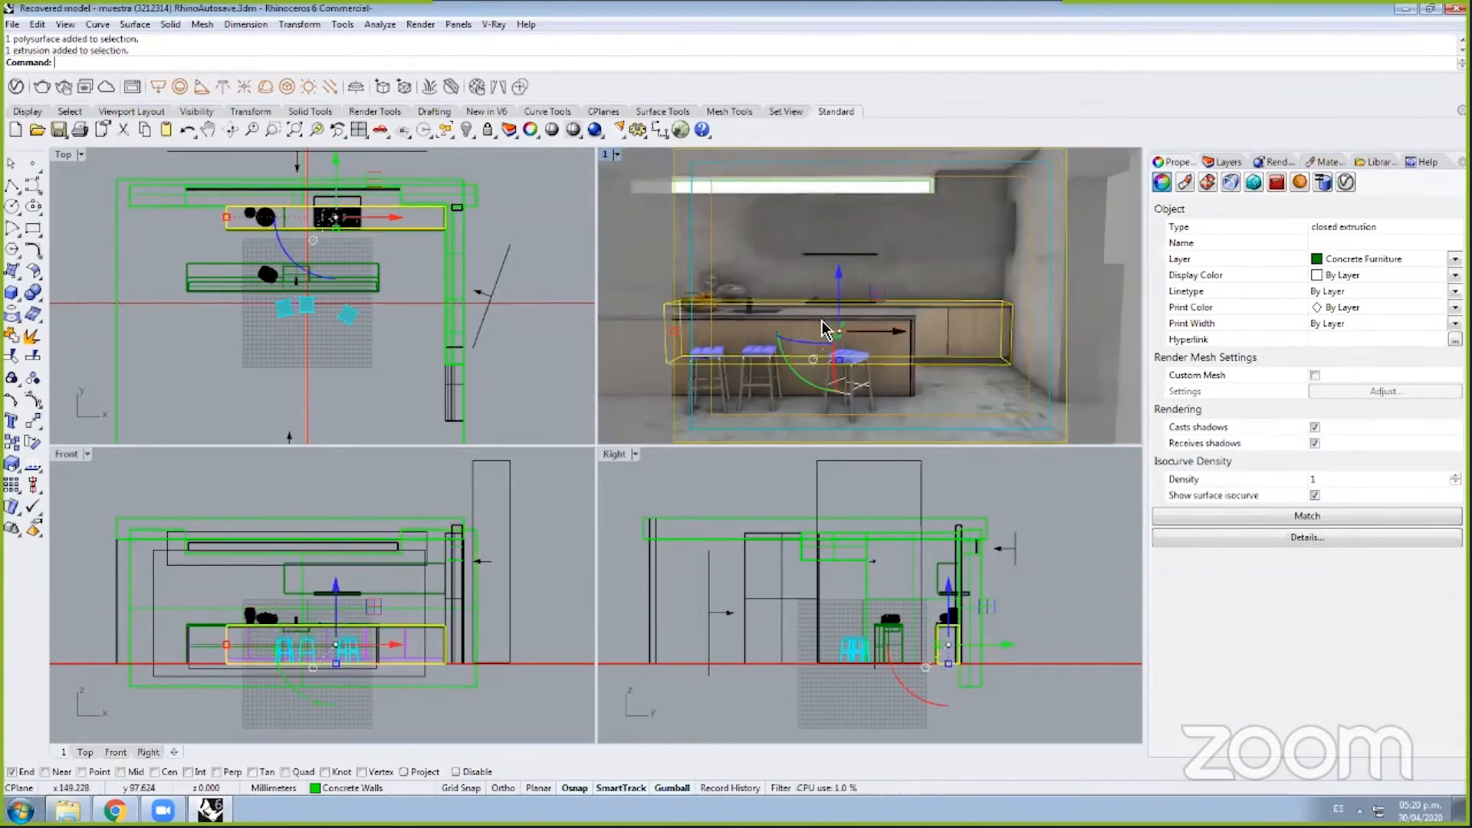
{"action": "key", "text": "Escape"}
{"action": "left_click", "coordinate": [15, 86]}
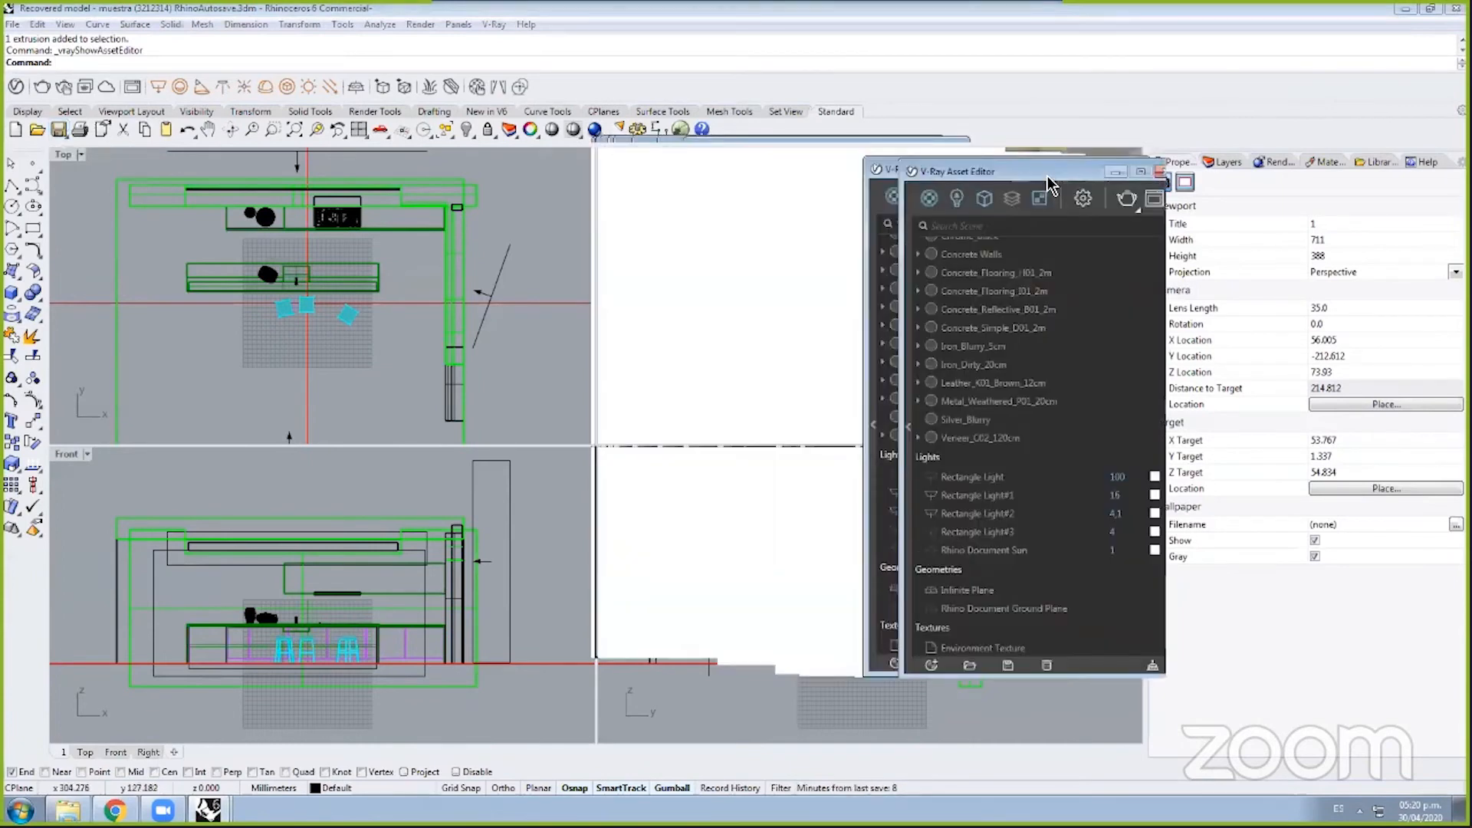
Step: Expand the V-Ray material library and Aluminium_Blurry settings panel, then browse the material list
{"action": "left_click_drag", "start_coordinate": [1049, 179], "coordinate": [1029, 157]}
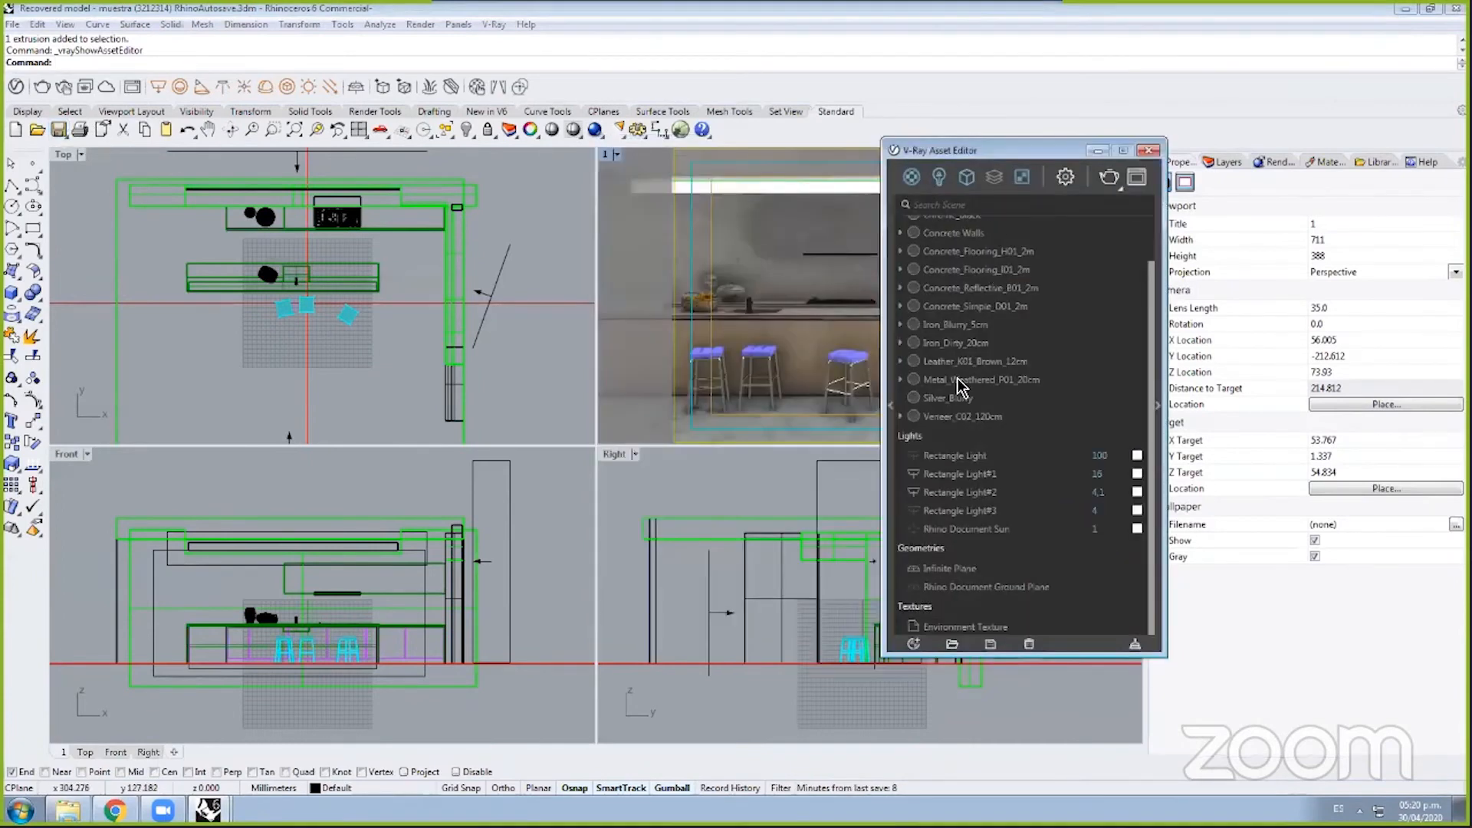
{"action": "left_click", "coordinate": [899, 417]}
{"action": "left_click", "coordinate": [891, 405]}
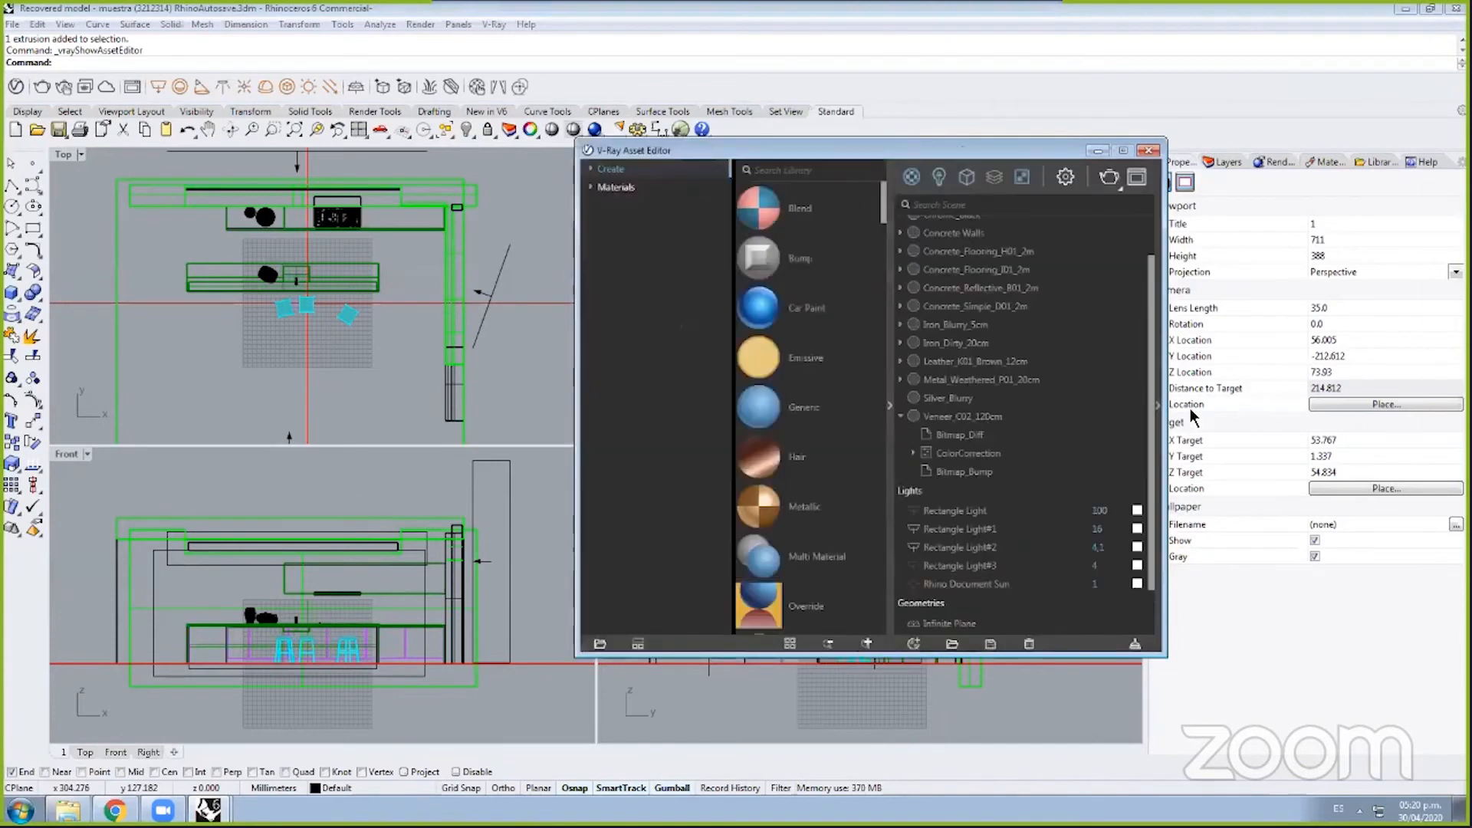
{"action": "left_click", "coordinate": [1159, 405]}
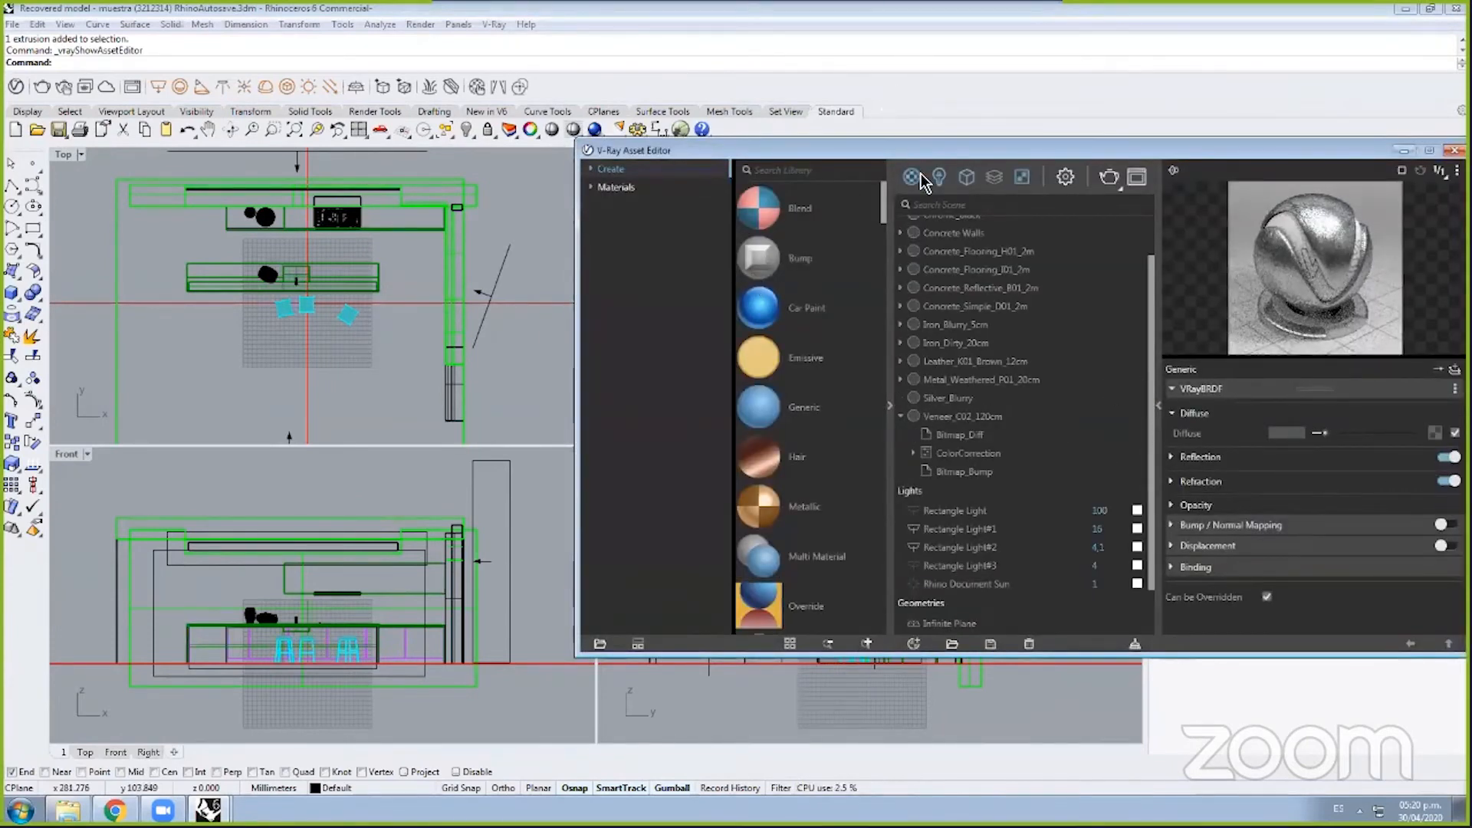
{"action": "left_click_drag", "start_coordinate": [943, 153], "coordinate": [742, 144]}
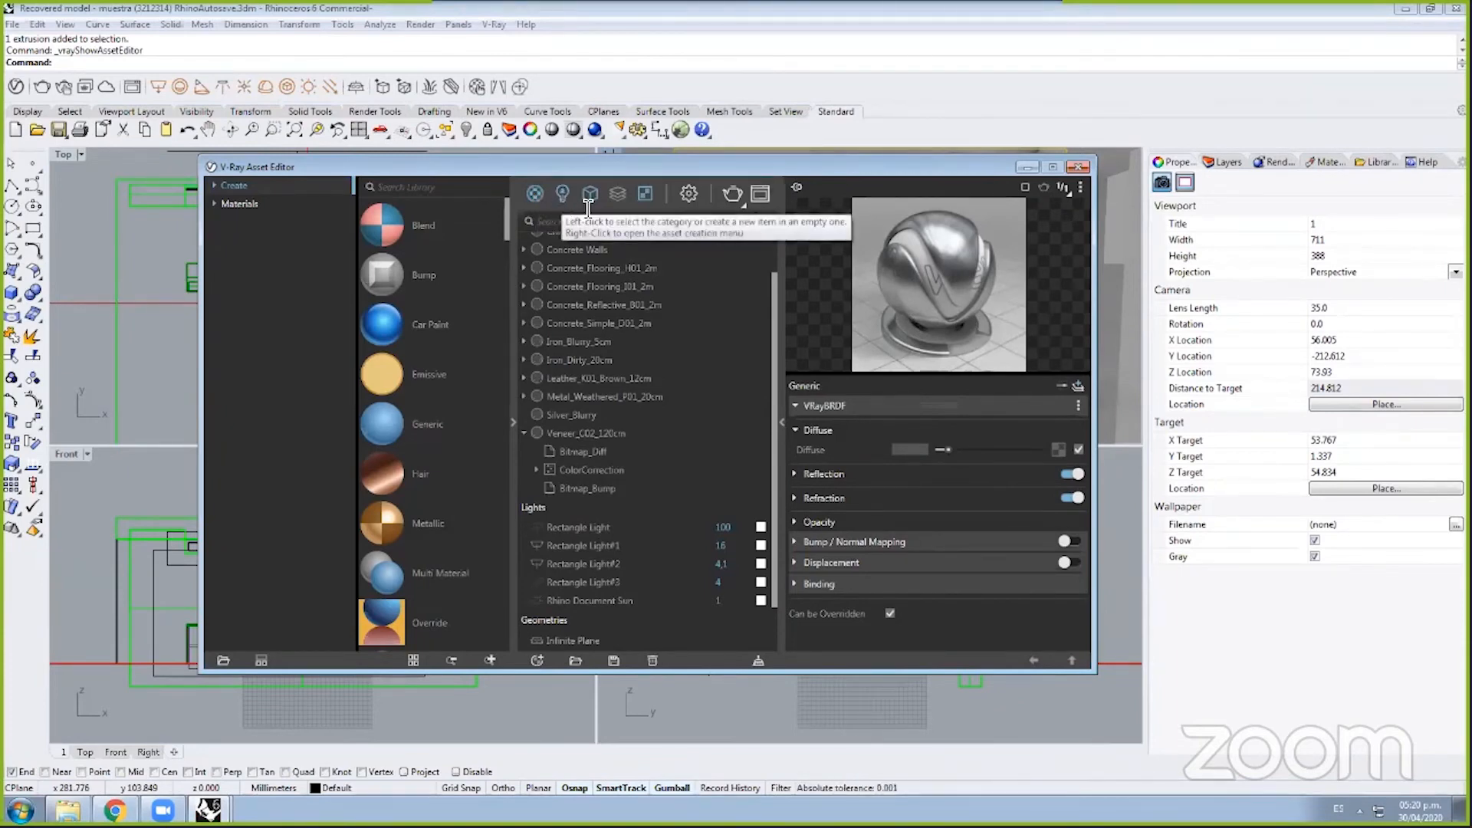
{"action": "scroll", "coordinate": [707, 360], "scroll_direction": "up", "scroll_amount": 2}
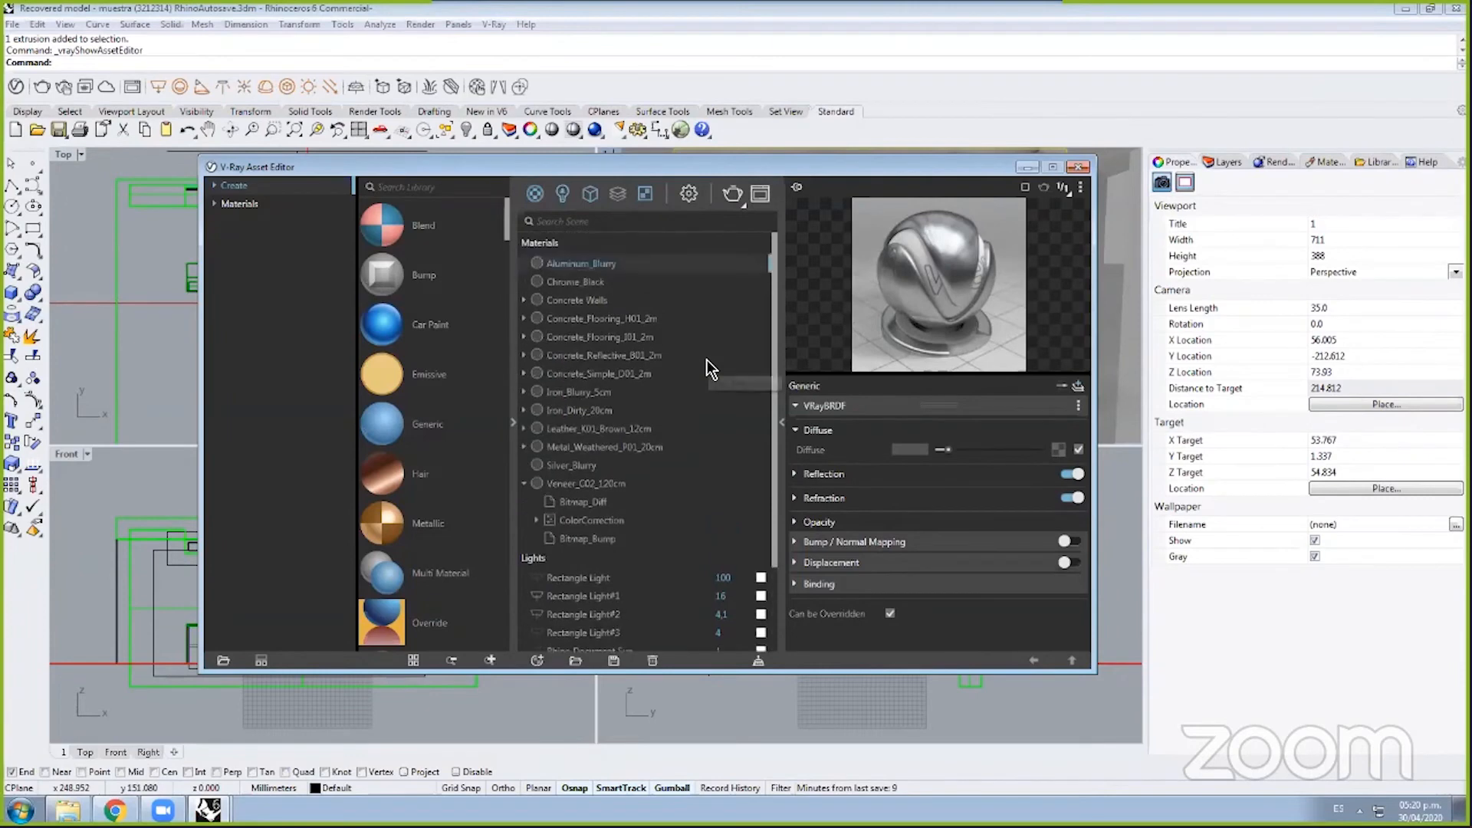
{"action": "scroll", "coordinate": [586, 268], "scroll_direction": "down", "scroll_amount": 2}
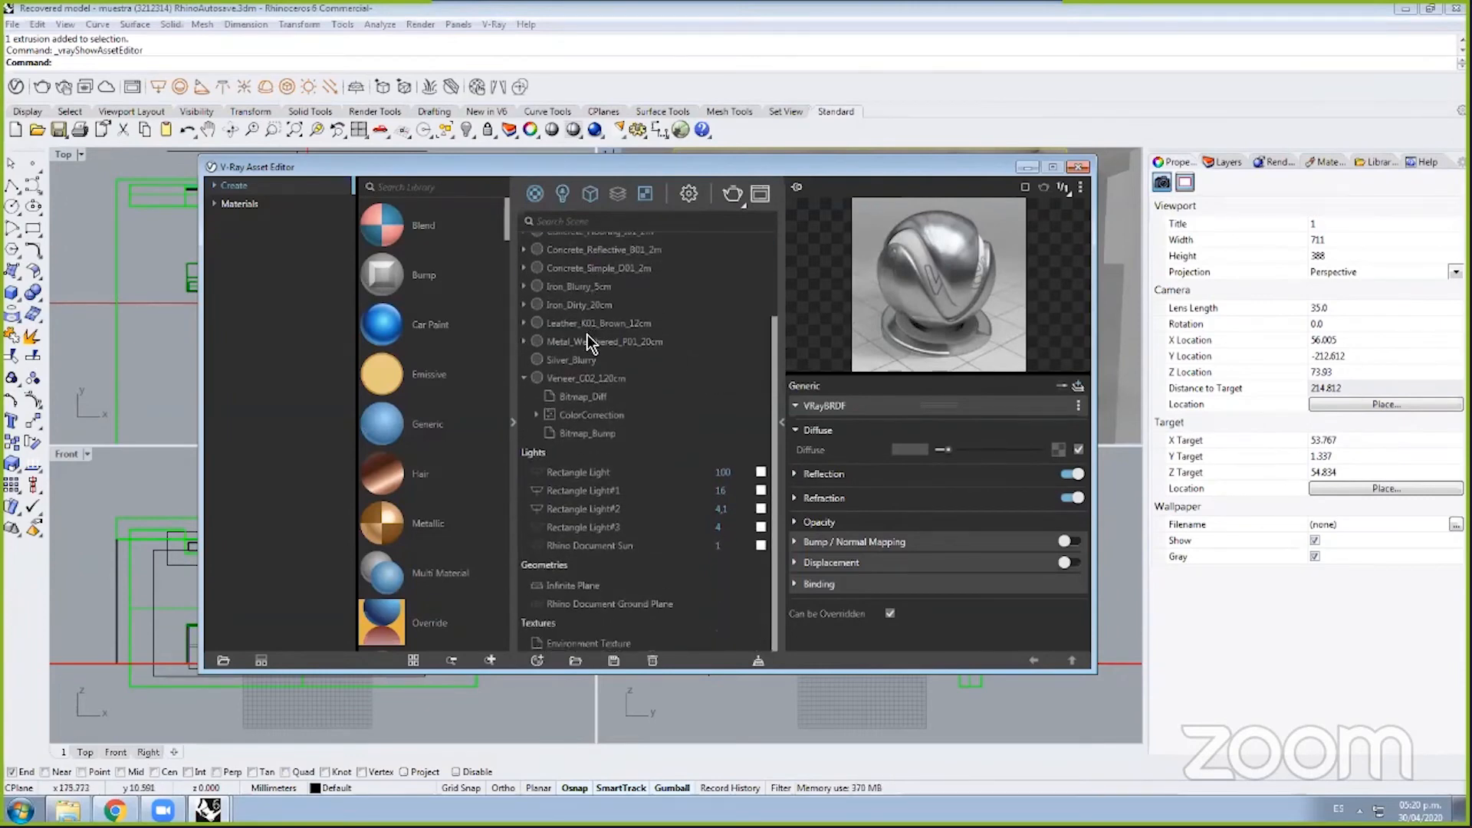
{"action": "scroll", "coordinate": [598, 398], "scroll_direction": "up", "scroll_amount": 2}
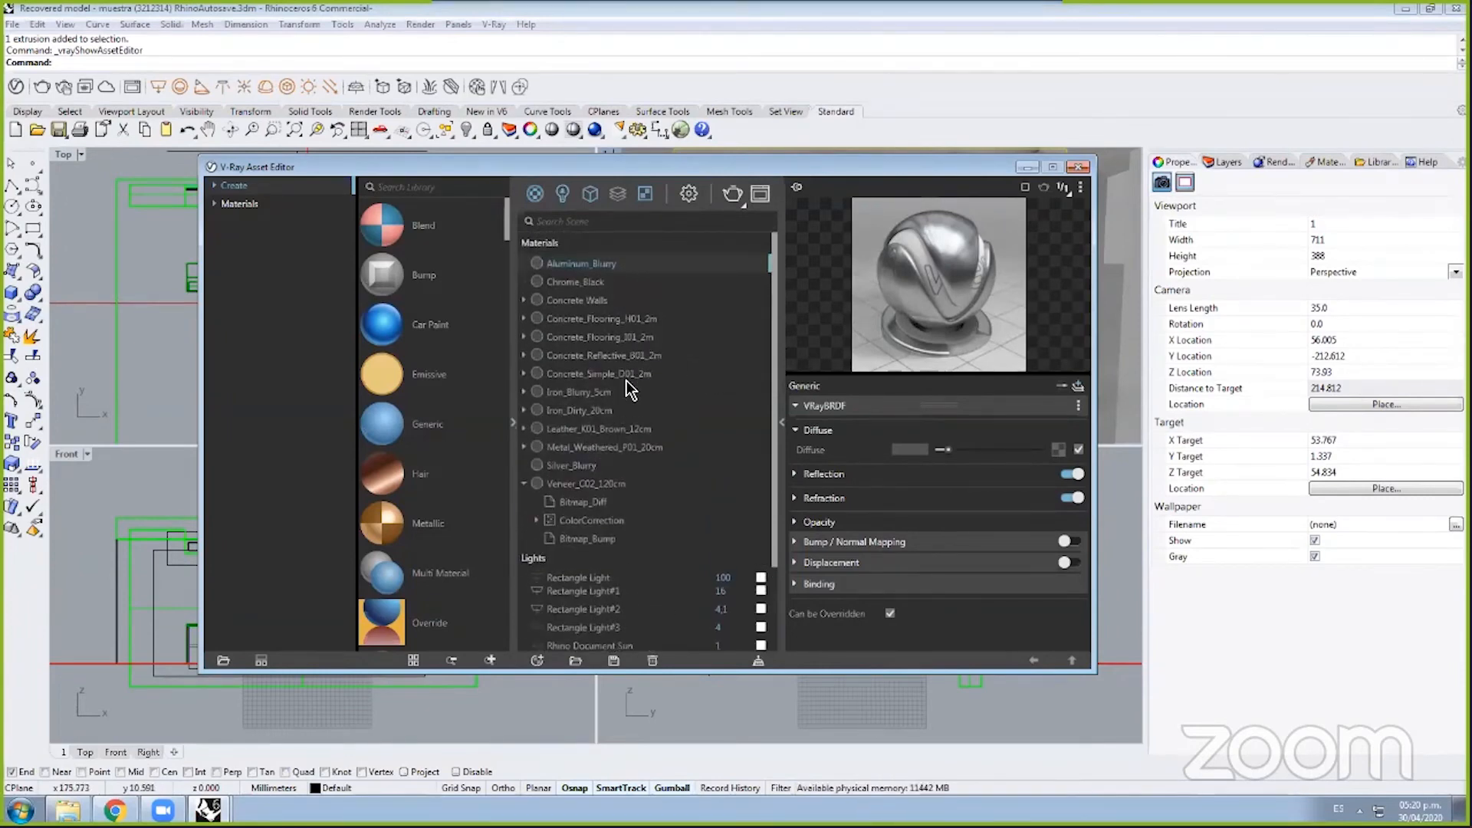
{"action": "scroll", "coordinate": [613, 402], "scroll_direction": "down", "scroll_amount": 3}
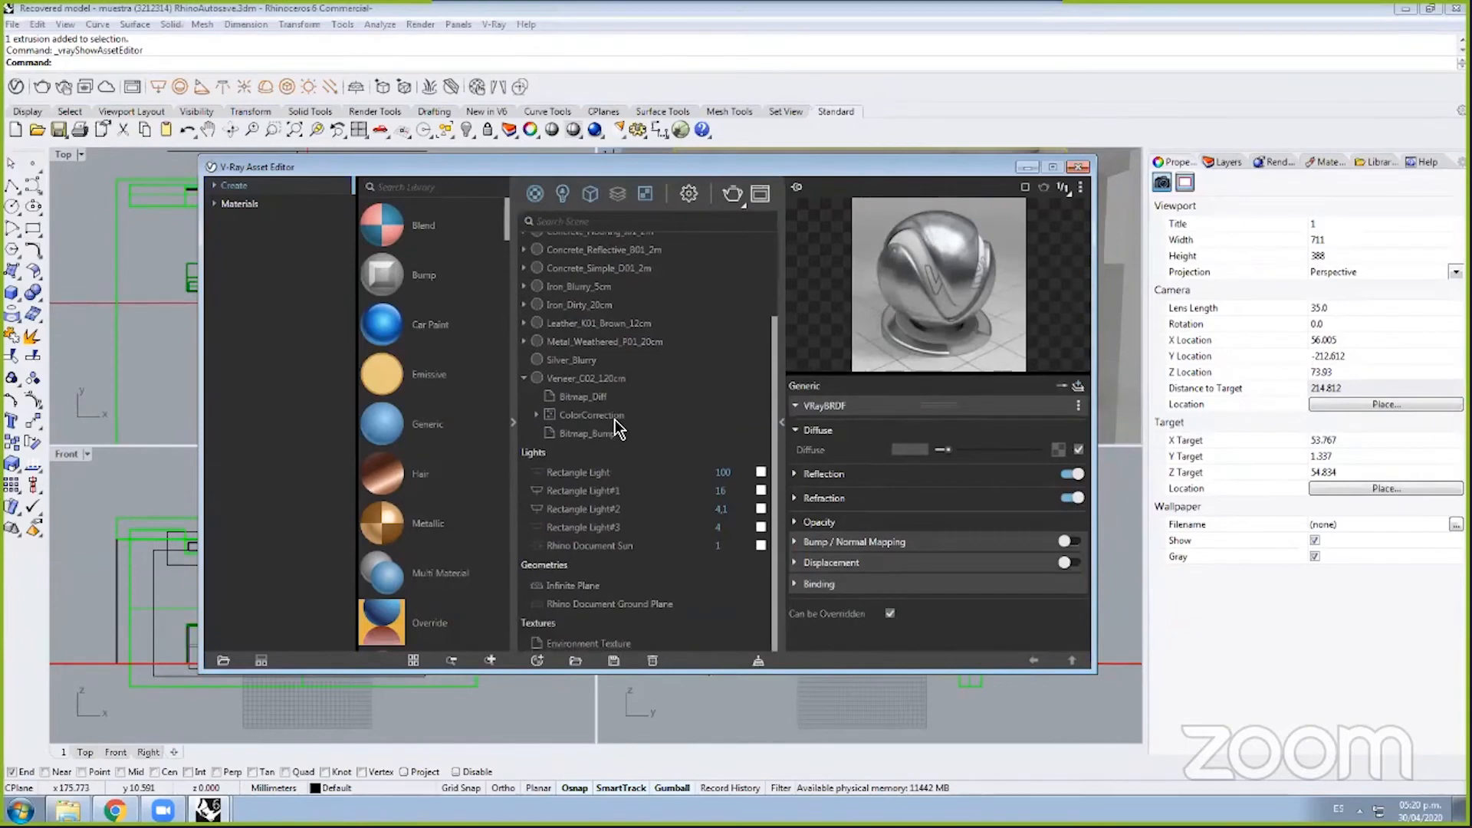
{"action": "scroll", "coordinate": [795, 437], "scroll_direction": "up", "scroll_amount": 3}
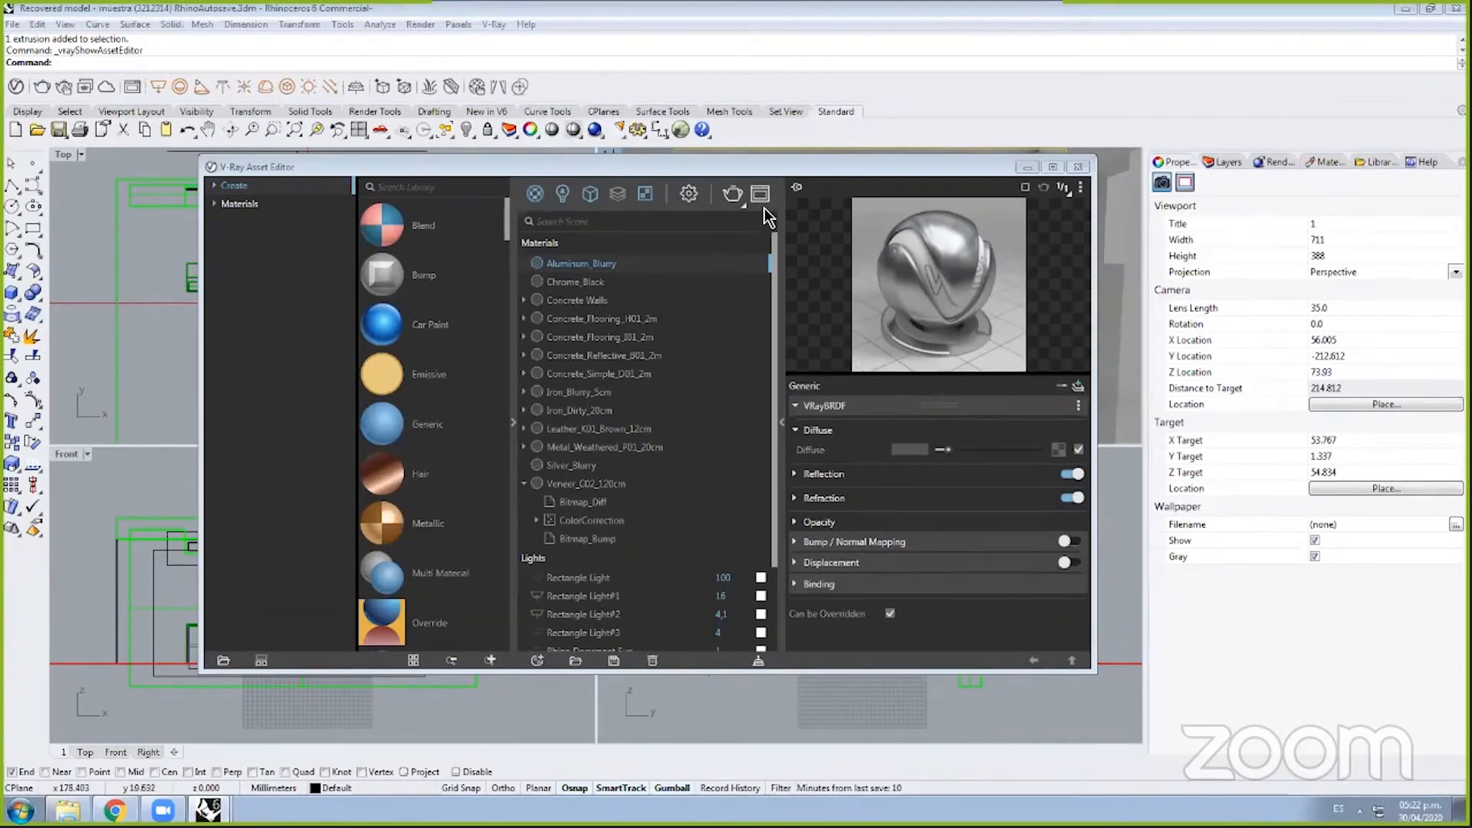
Step: Switch the Asset Editor to render settings and enable Material Override
{"action": "left_click_drag", "start_coordinate": [961, 175], "coordinate": [655, 192]}
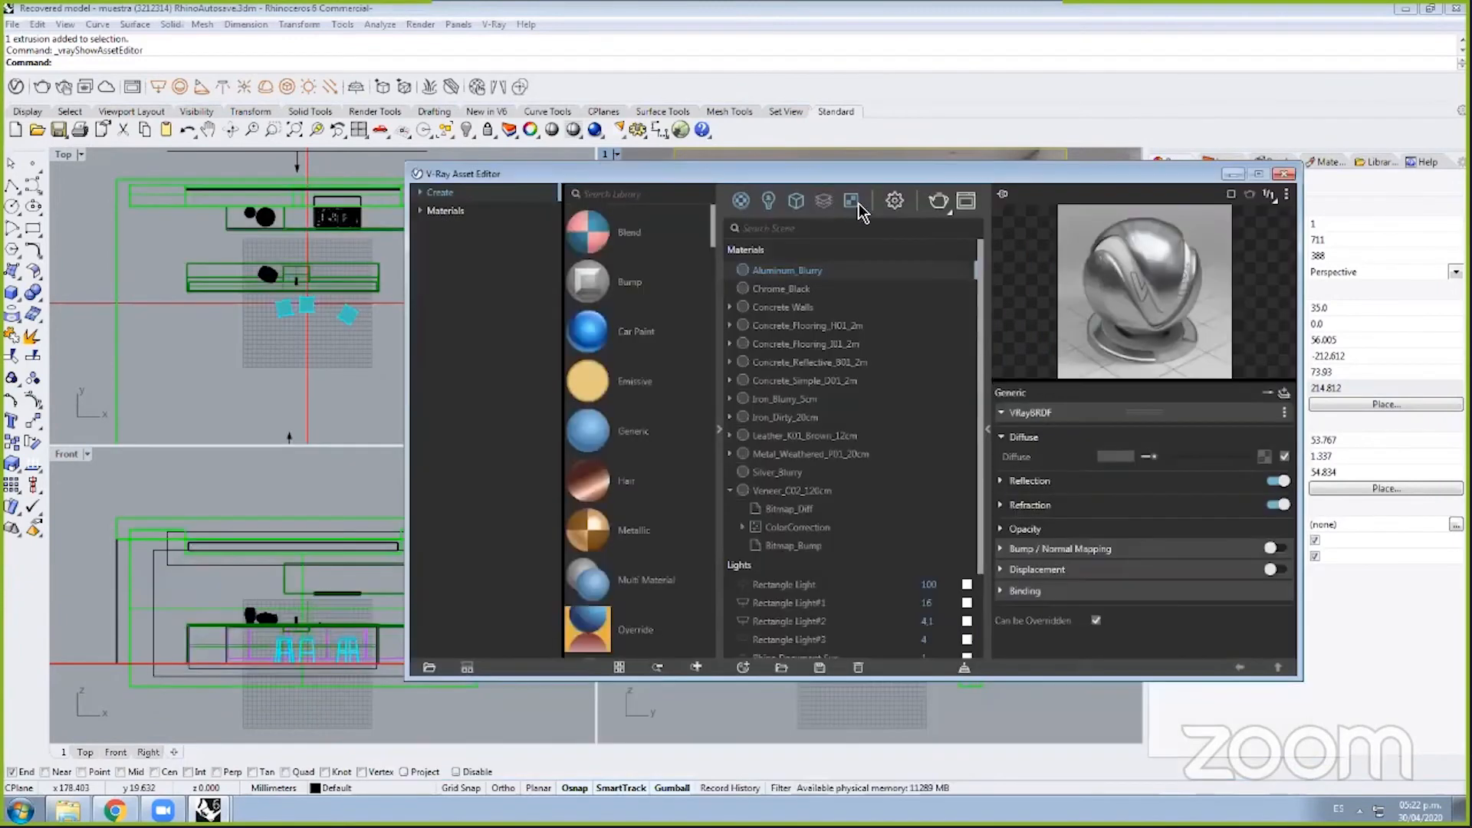
{"action": "left_click", "coordinate": [896, 201]}
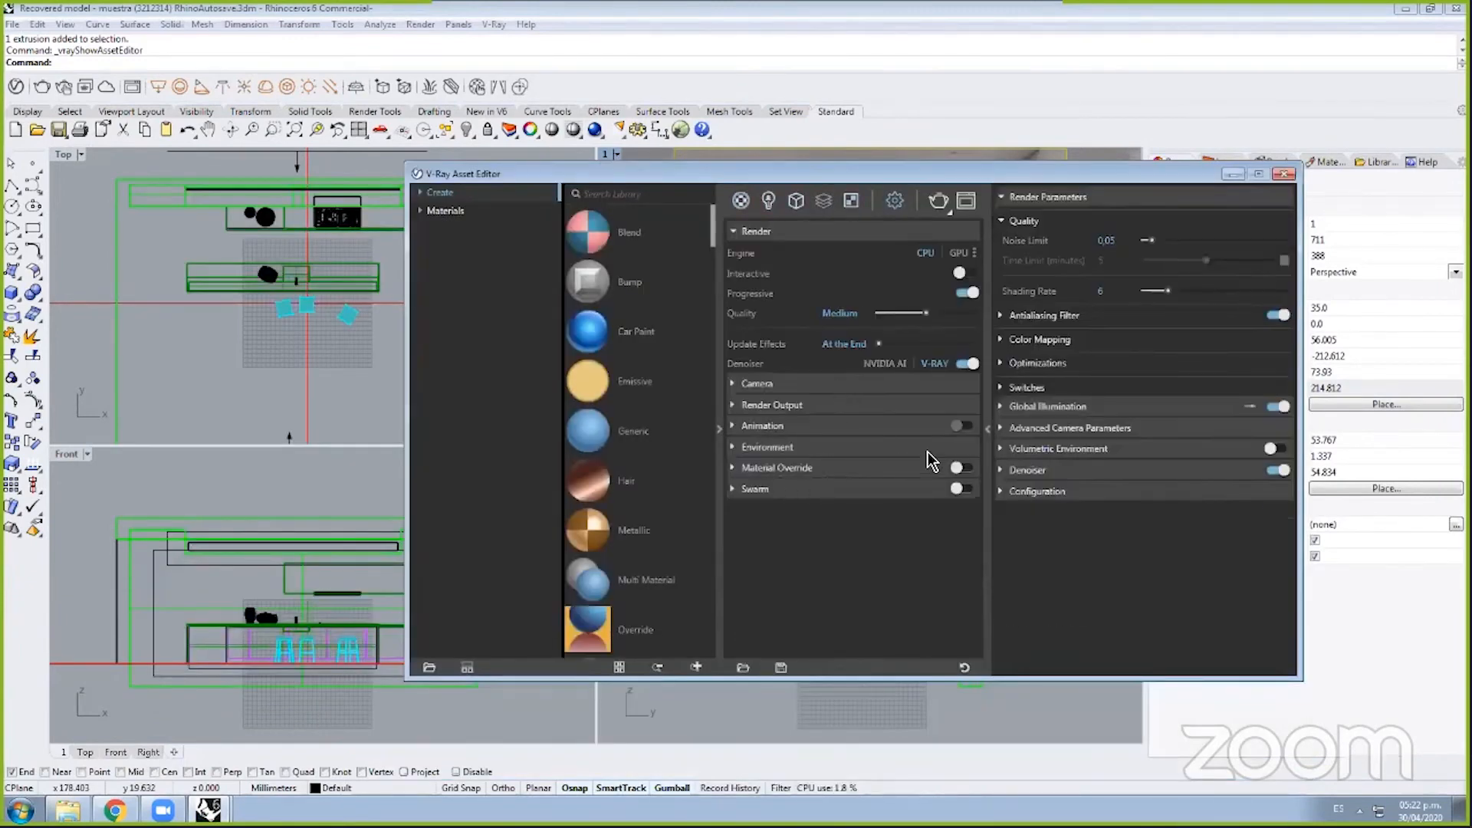
{"action": "left_click", "coordinate": [959, 467]}
Step: Minimize the editor, check the kitchen perspective with nothing selected, then restore the editor
{"action": "left_click_drag", "start_coordinate": [906, 170], "coordinate": [663, 241]}
{"action": "left_click", "coordinate": [992, 190]}
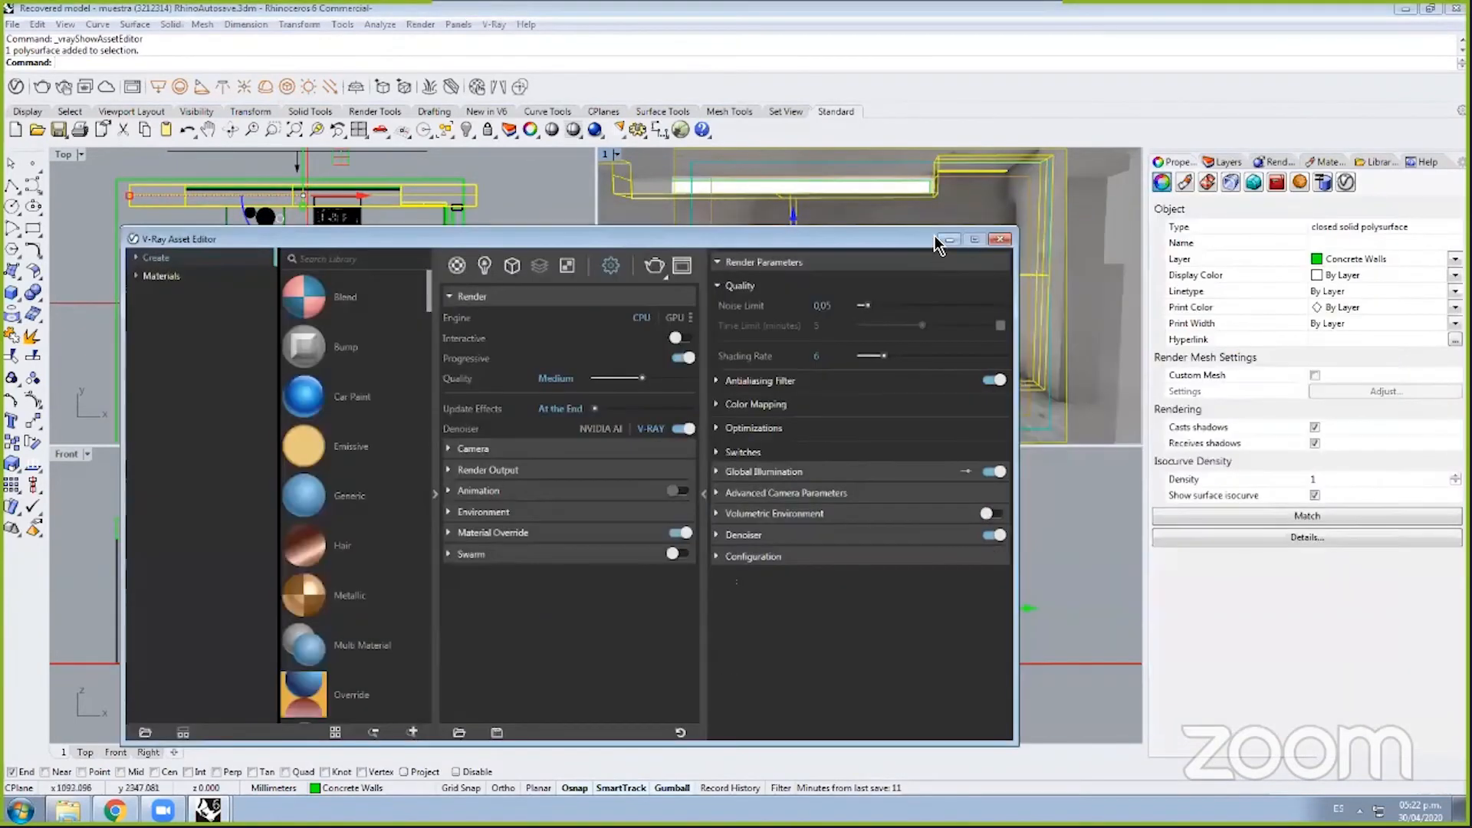
{"action": "left_click", "coordinate": [949, 240]}
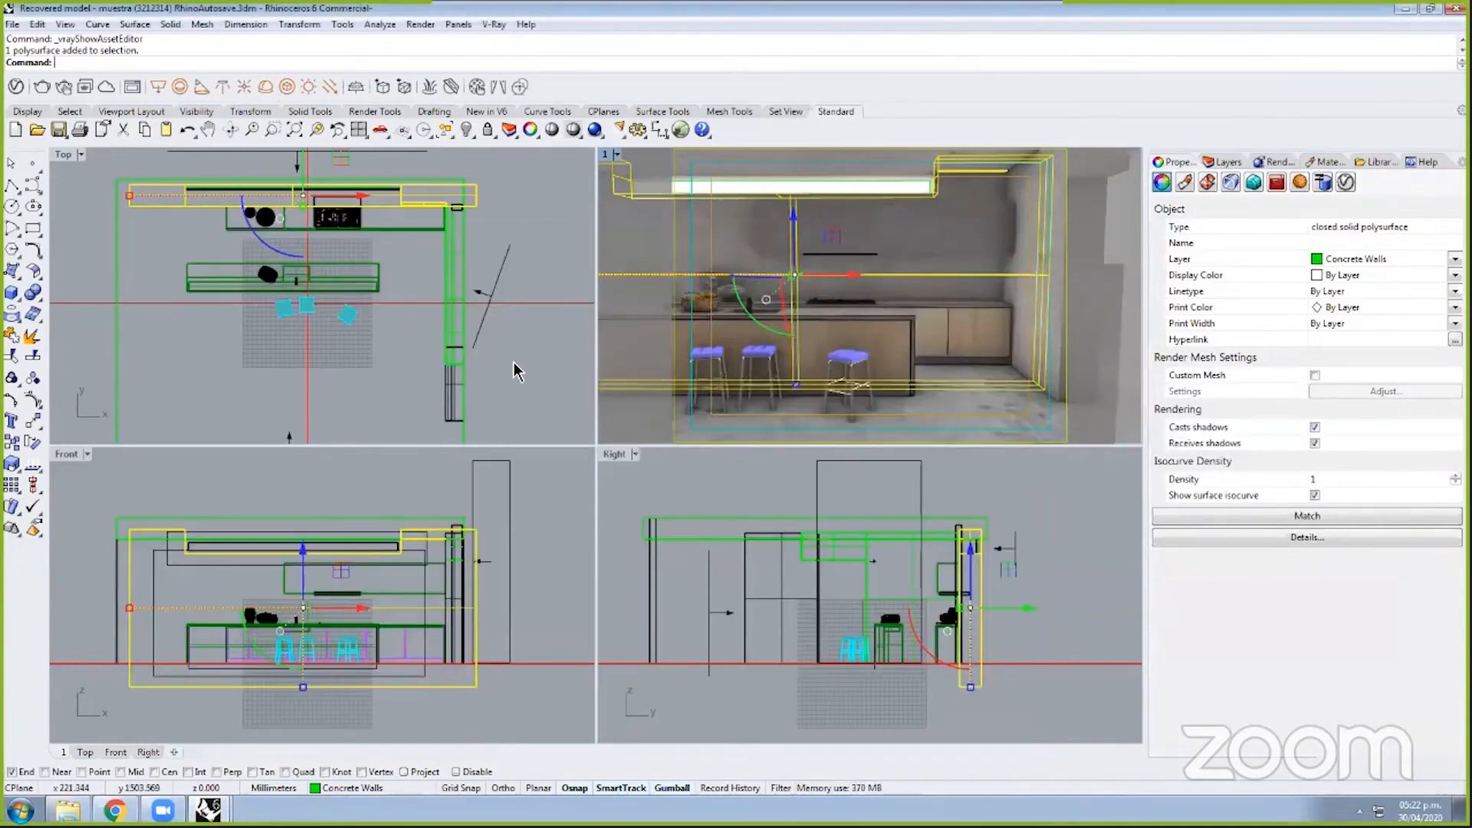
{"action": "left_click", "coordinate": [514, 362]}
{"action": "left_click", "coordinate": [658, 206]}
{"action": "key", "text": "Escape"}
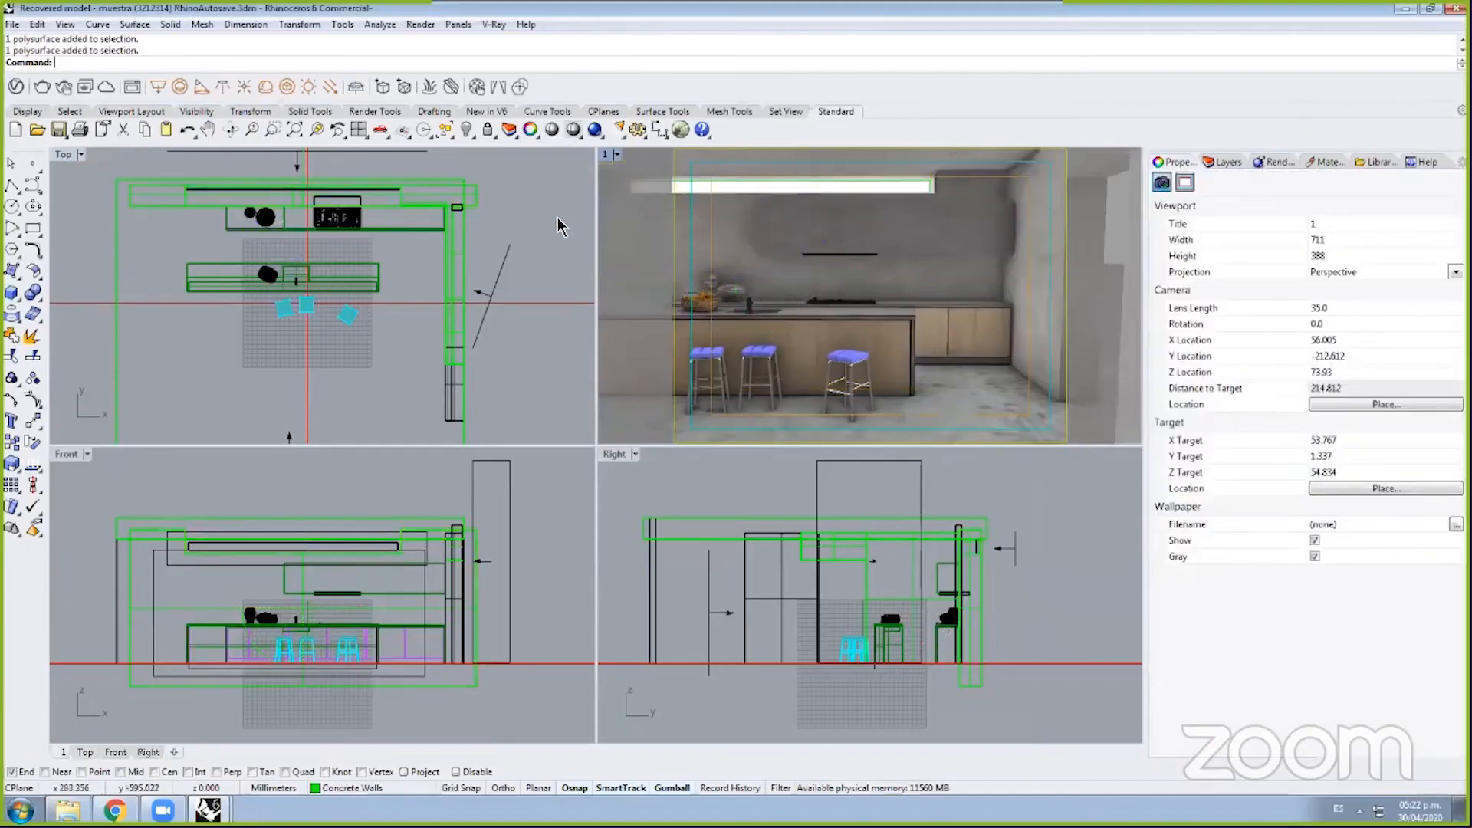
{"action": "scroll", "coordinate": [254, 220], "scroll_direction": "down", "scroll_amount": 6}
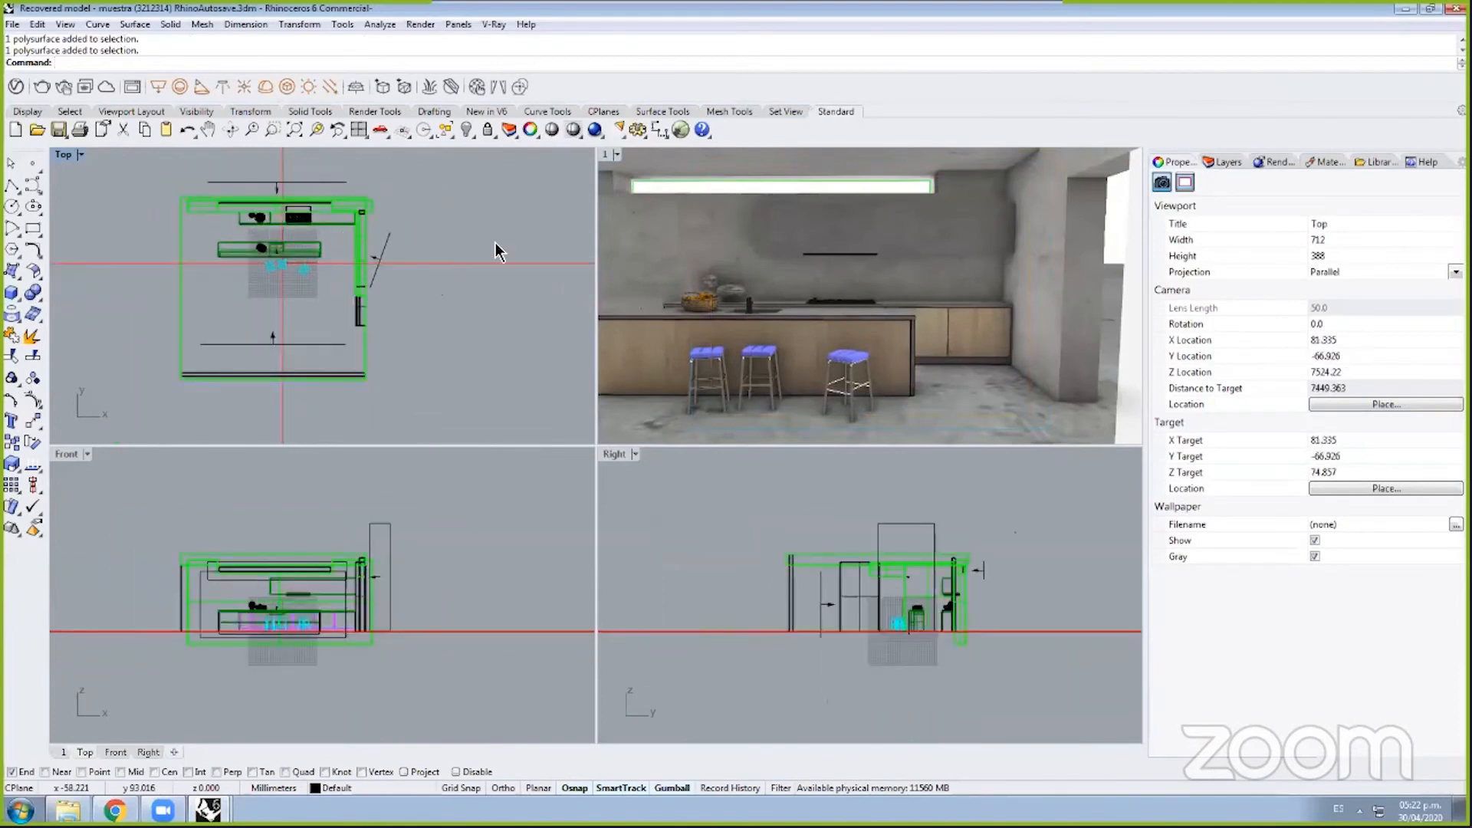
{"action": "left_click", "coordinate": [604, 165]}
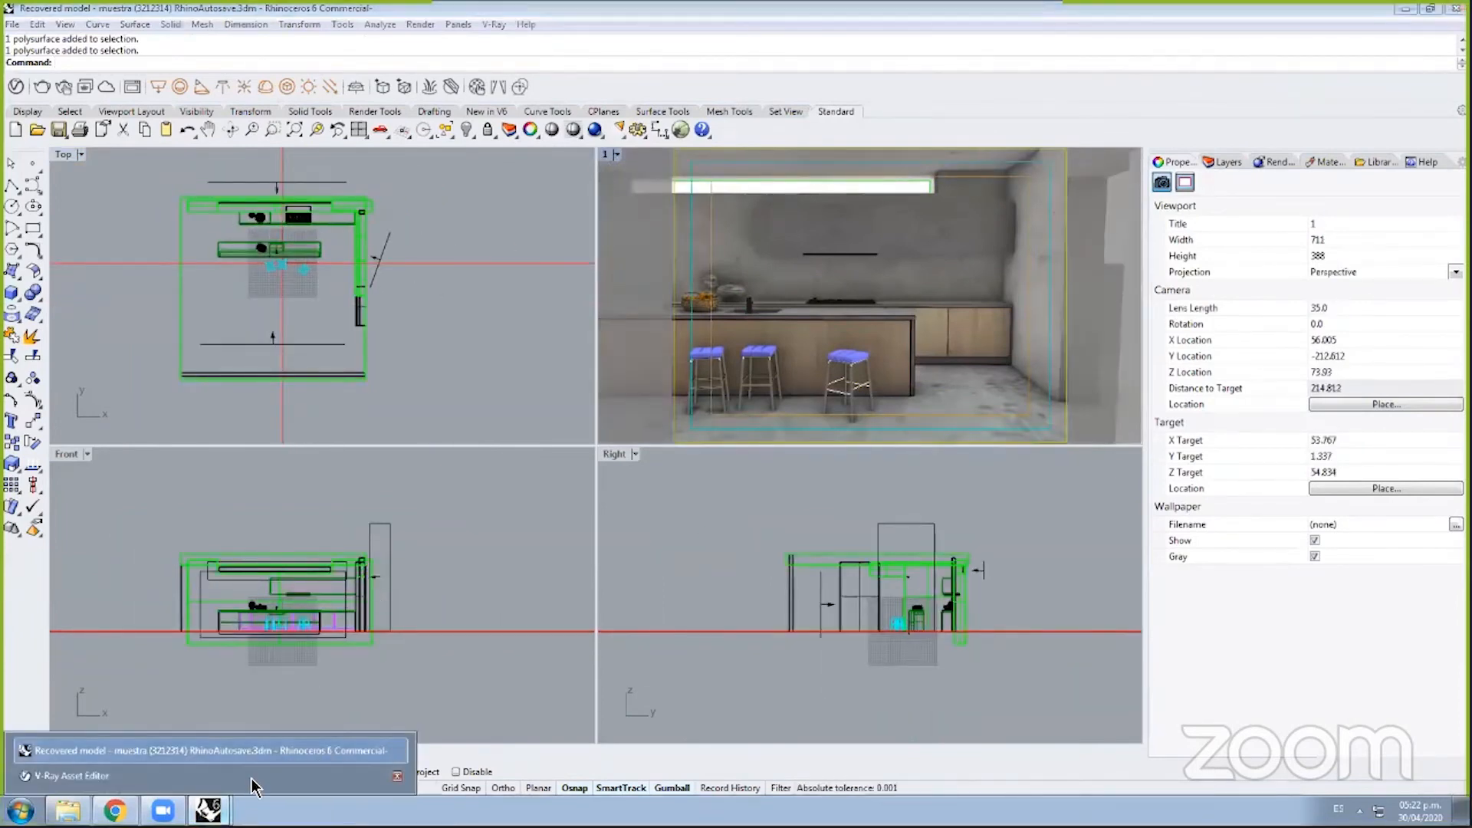
{"action": "left_click", "coordinate": [247, 773]}
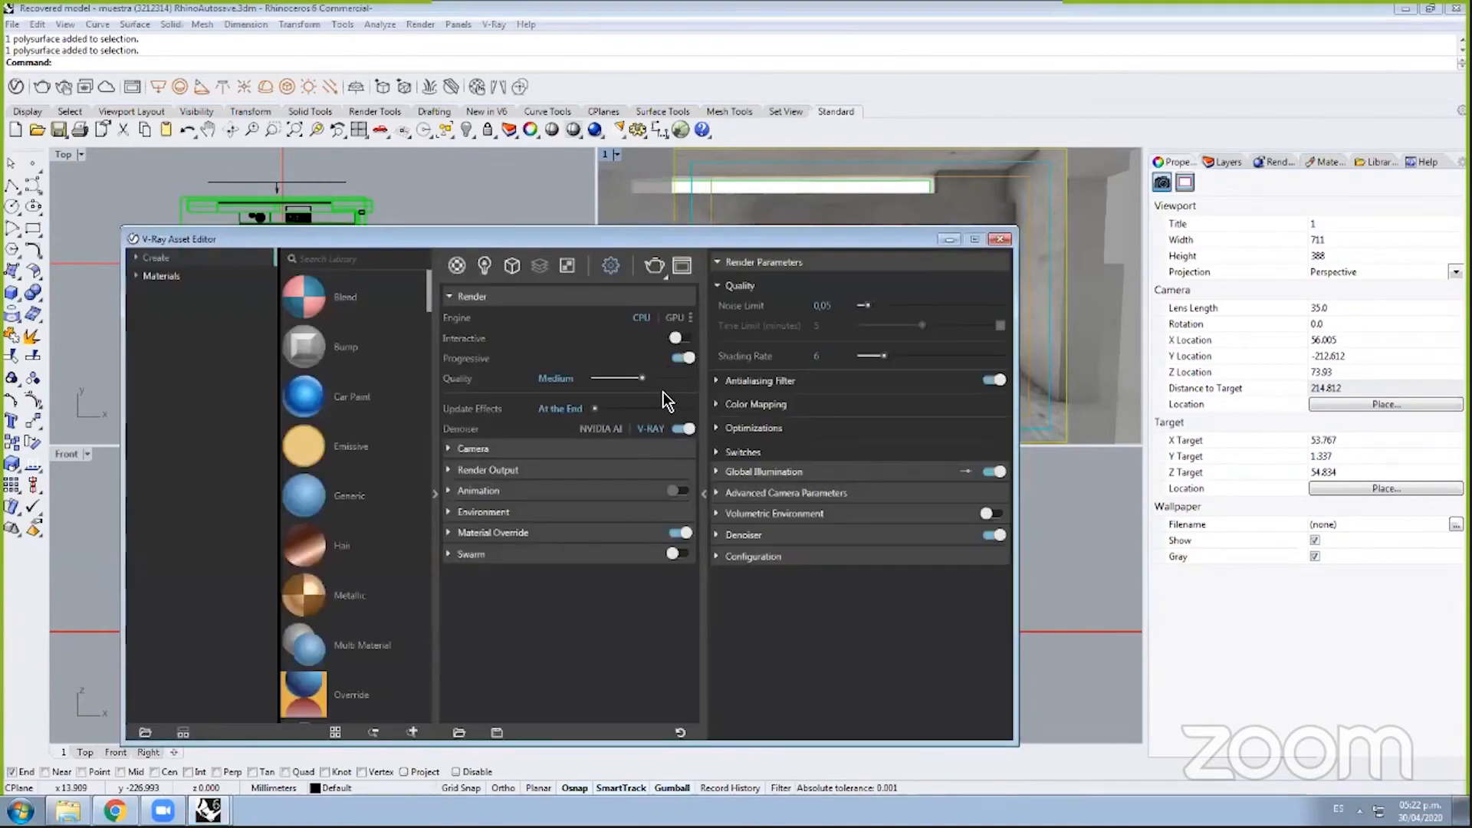
Step: Expand Material Override, keep it enabled with the override material at None, and move the editor
{"action": "left_click", "coordinate": [463, 534]}
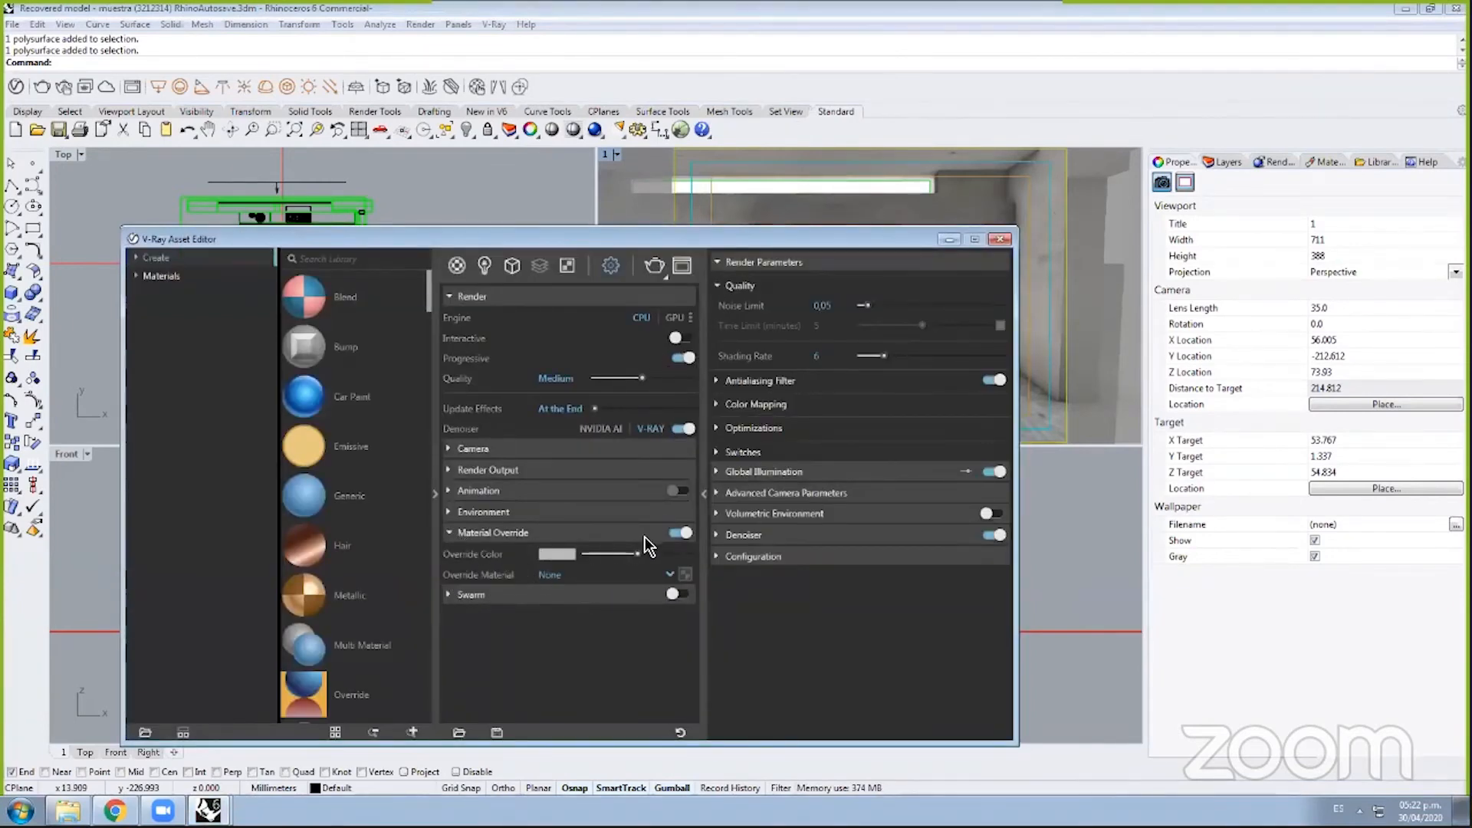
{"action": "left_click", "coordinate": [677, 533]}
{"action": "left_click", "coordinate": [676, 533]}
{"action": "left_click", "coordinate": [558, 575]}
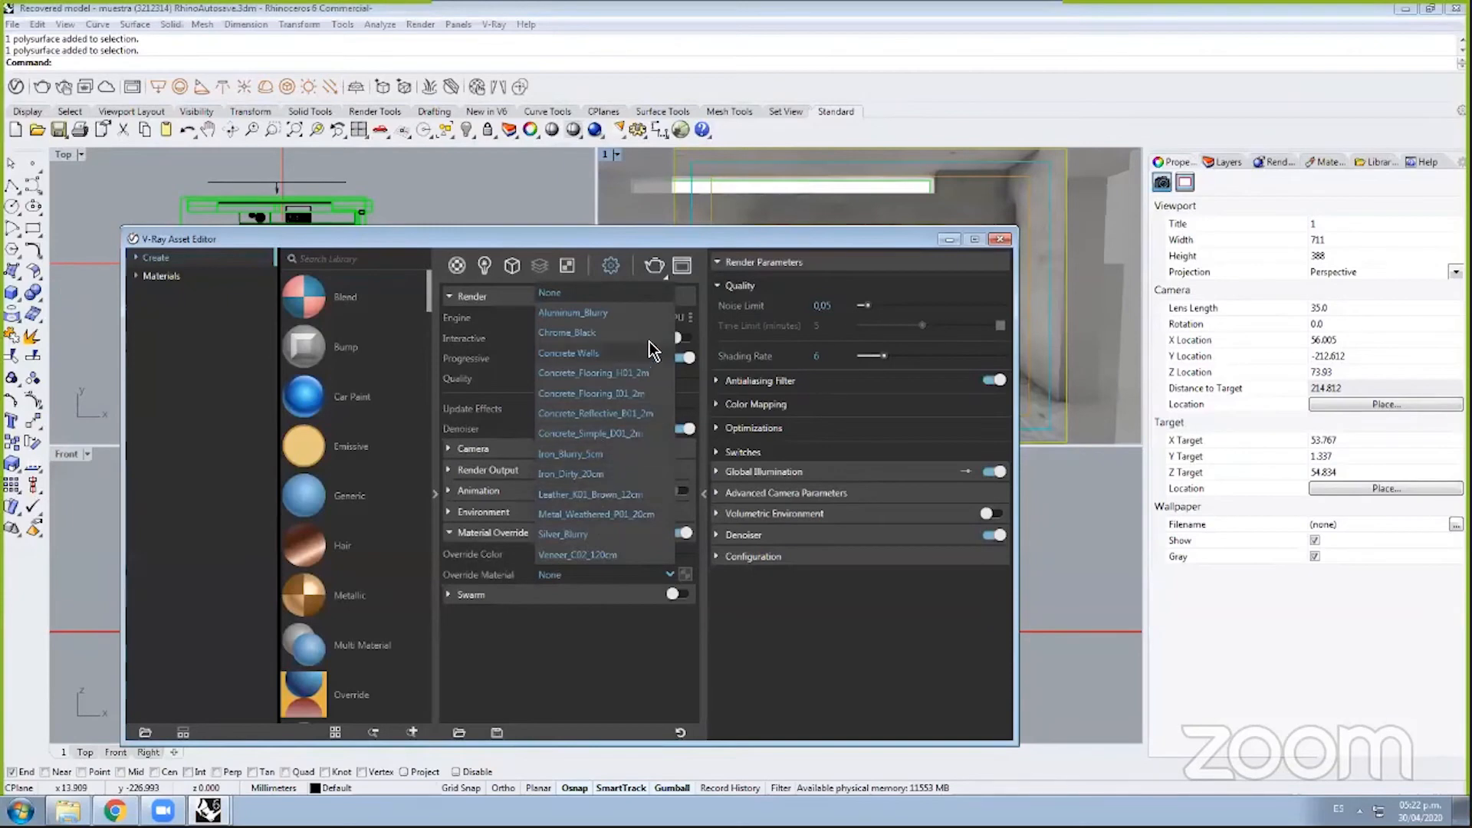
{"action": "left_click", "coordinate": [672, 576]}
{"action": "left_click_drag", "start_coordinate": [843, 243], "coordinate": [1198, 535]}
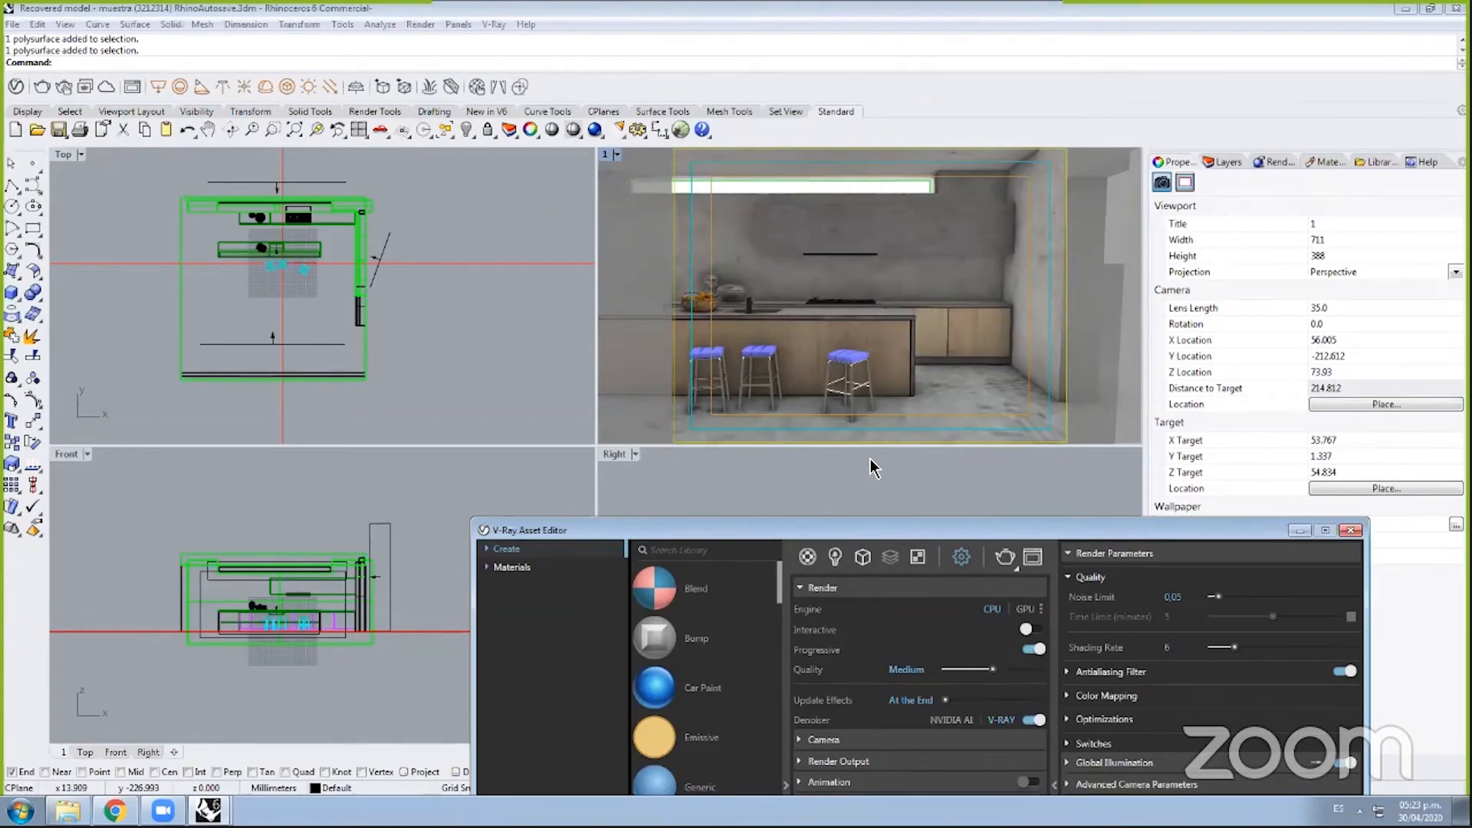
Step: Reposition the V-Ray render settings window several times, then minimize it to clear the viewports
{"action": "left_click_drag", "start_coordinate": [913, 530], "coordinate": [857, 495]}
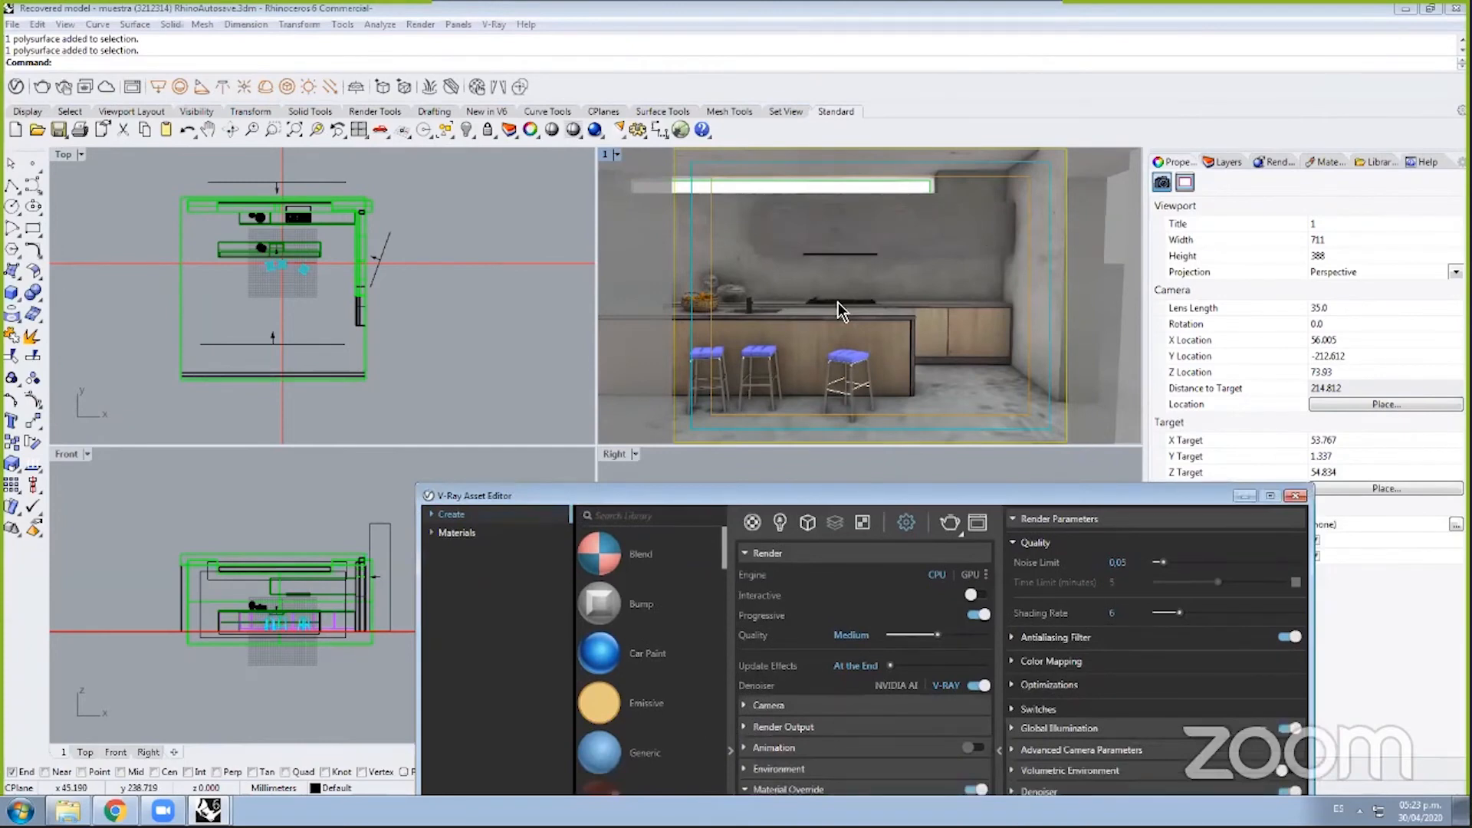
{"action": "left_click_drag", "start_coordinate": [977, 503], "coordinate": [1058, 184]}
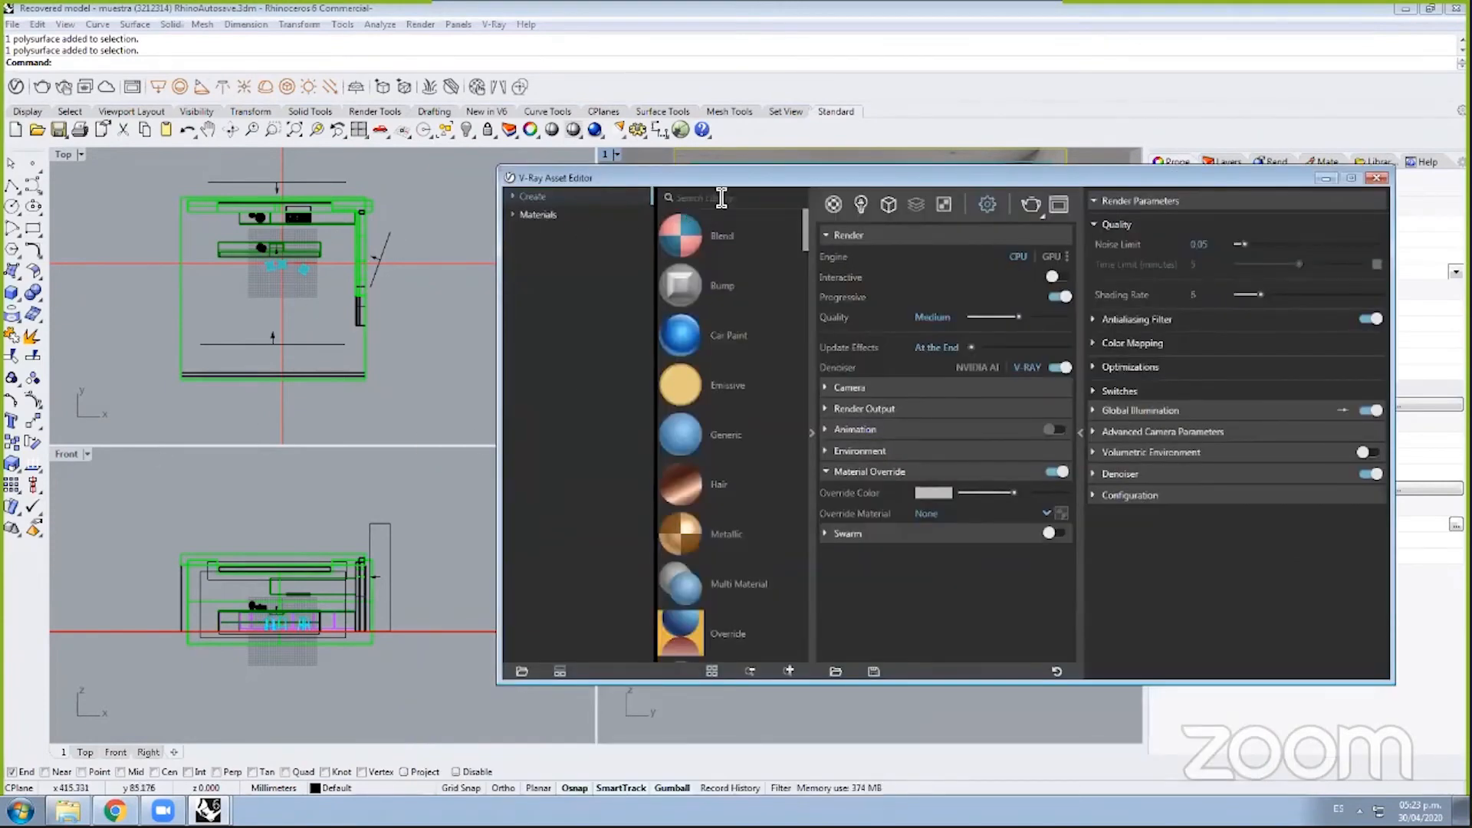
{"action": "left_click_drag", "start_coordinate": [721, 178], "coordinate": [422, 308]}
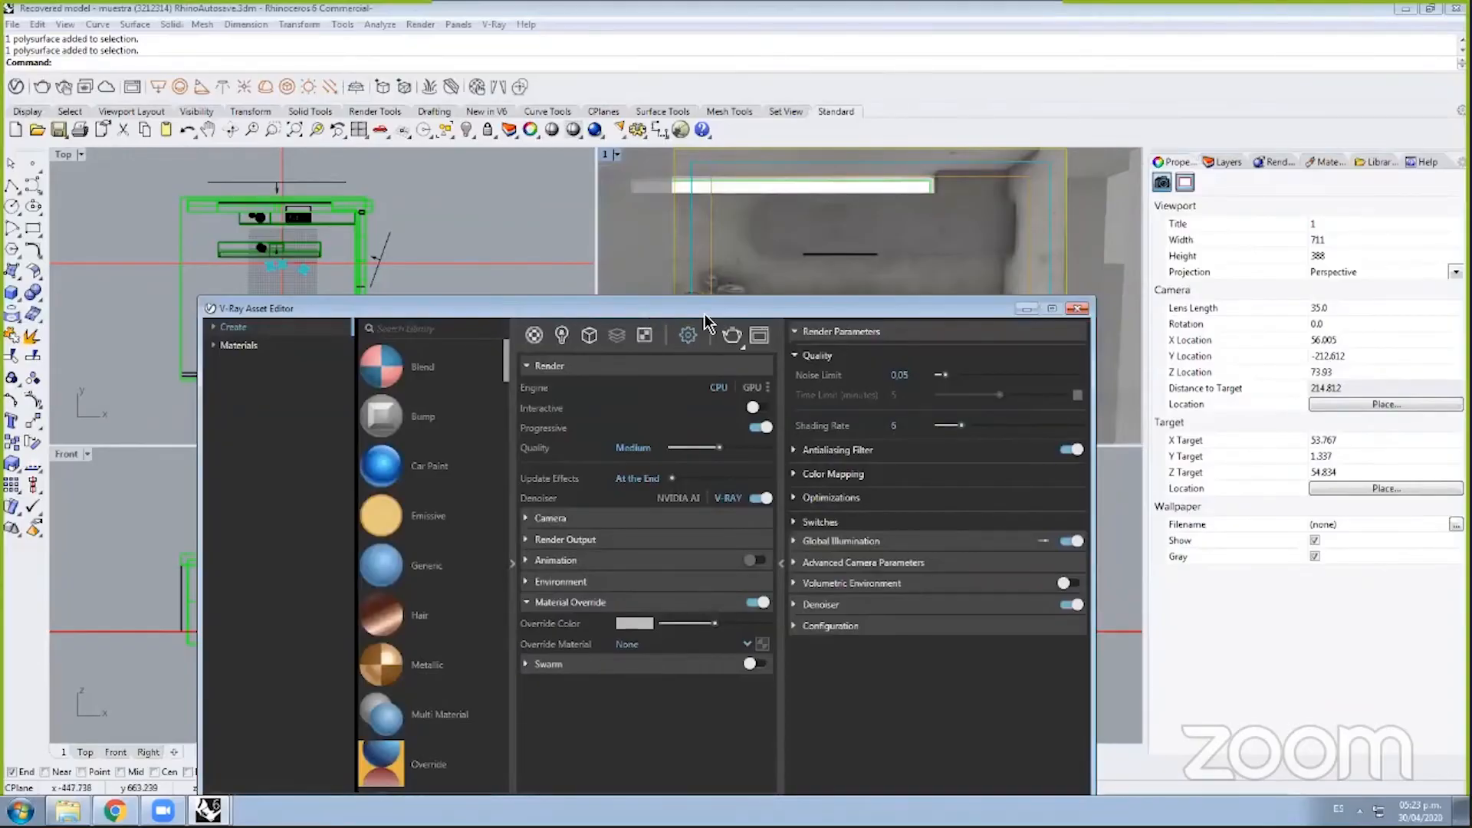
{"action": "left_click_drag", "start_coordinate": [703, 321], "coordinate": [825, 221]}
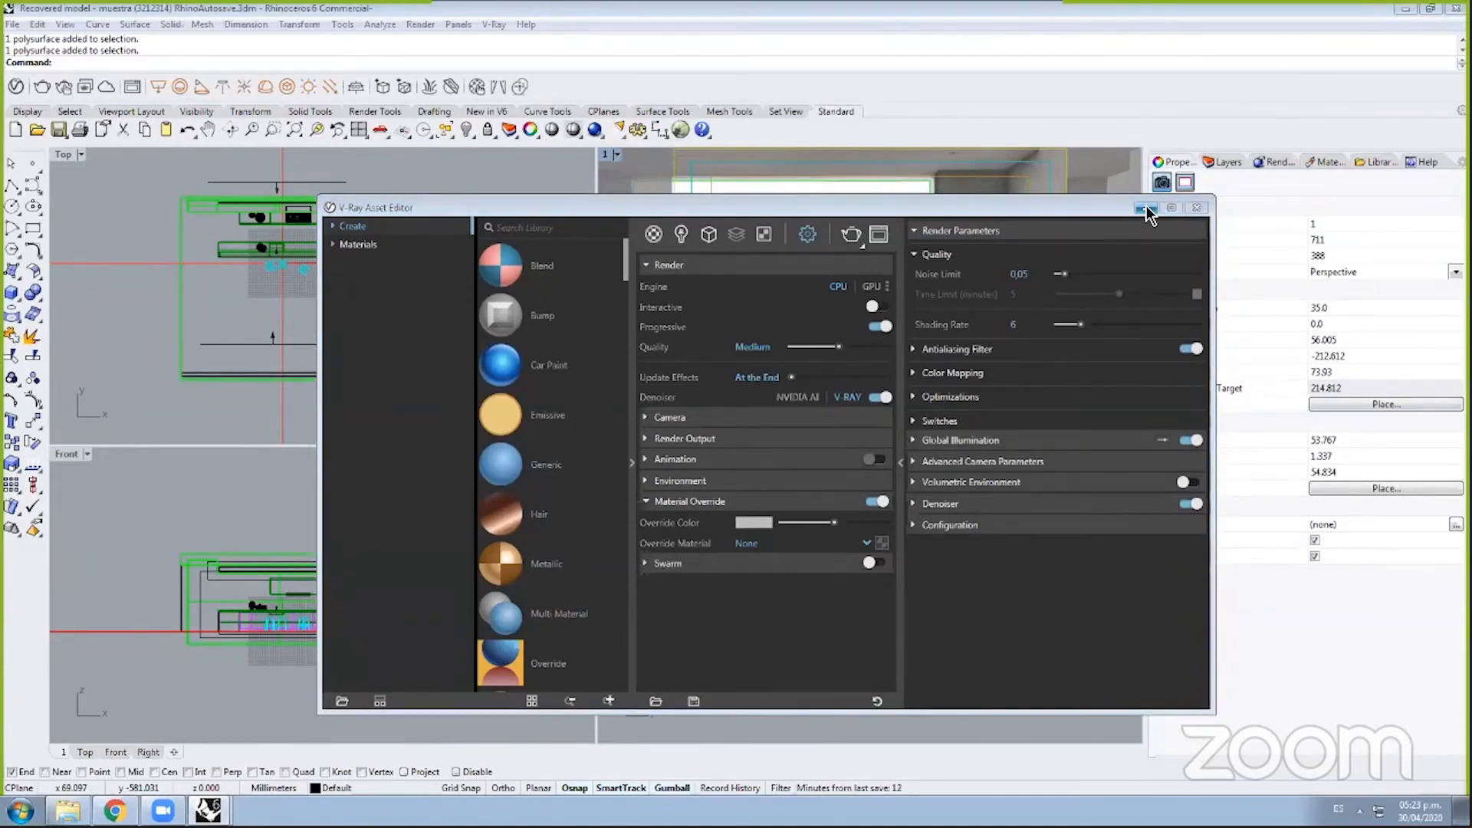
{"action": "left_click_drag", "start_coordinate": [1092, 204], "coordinate": [968, 154]}
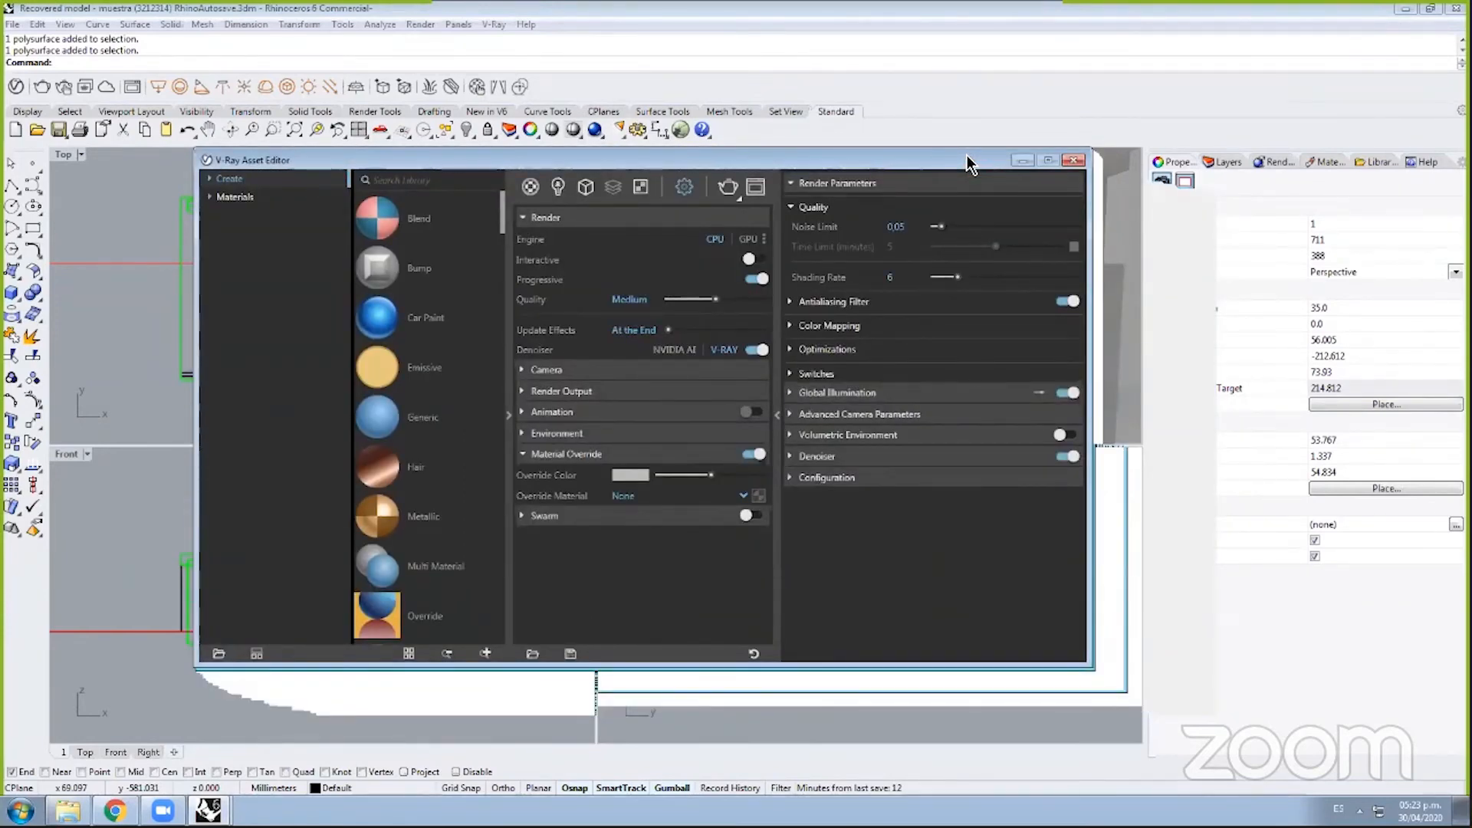
{"action": "left_click_drag", "start_coordinate": [968, 157], "coordinate": [1020, 158]}
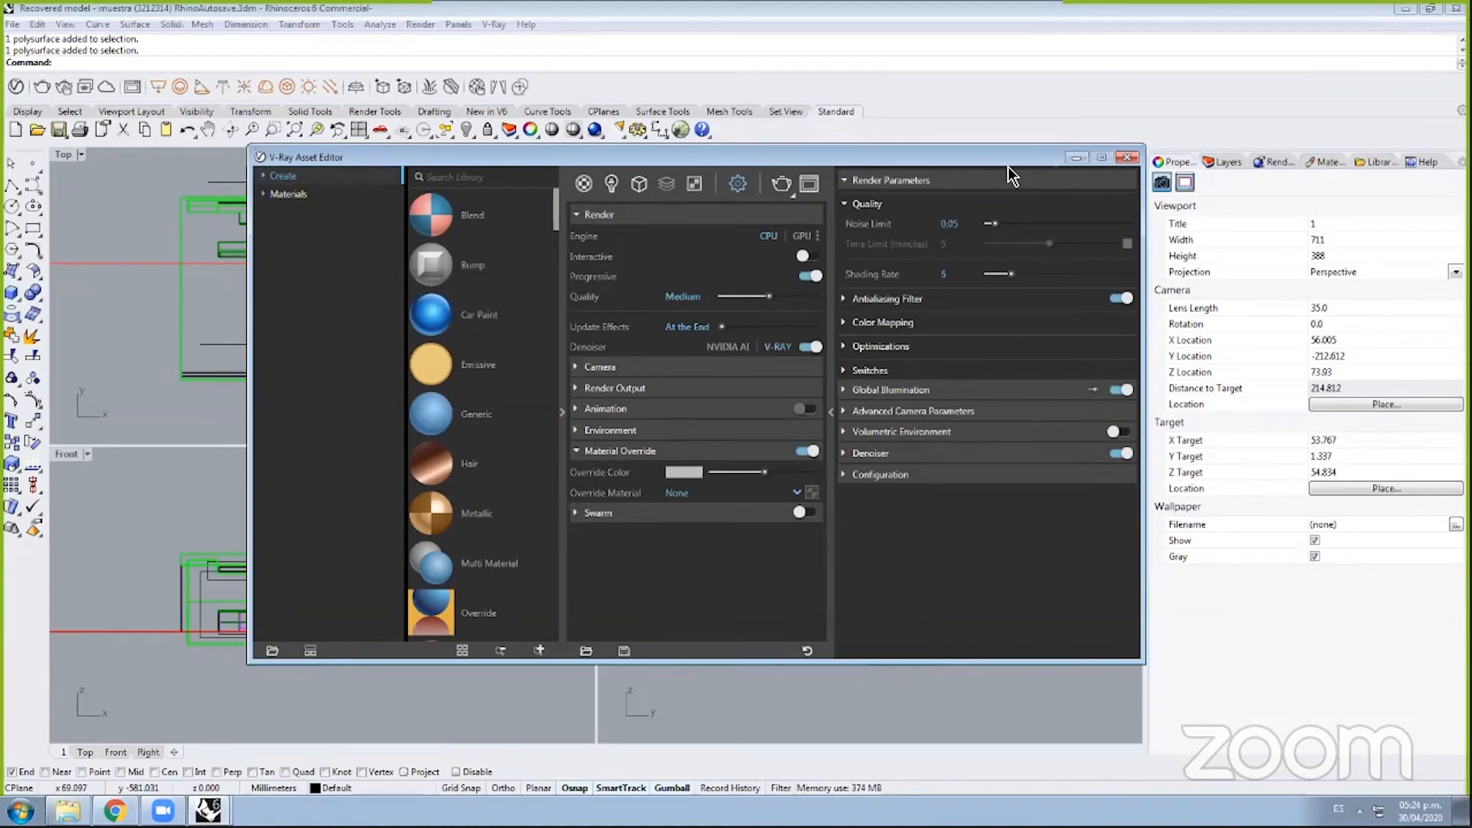
{"action": "left_click_drag", "start_coordinate": [995, 158], "coordinate": [961, 115]}
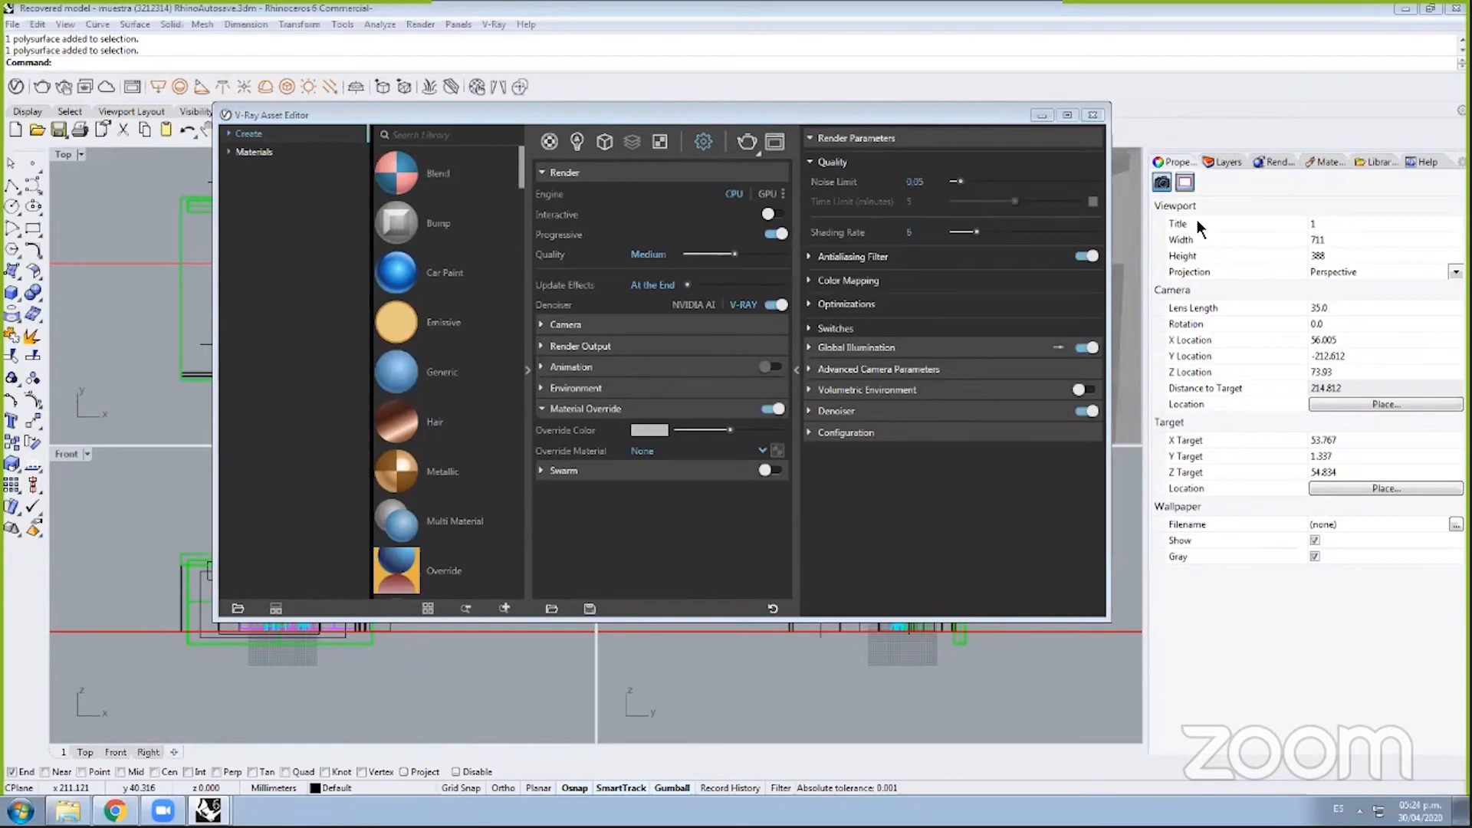
{"action": "mouse_move", "coordinate": [969, 112]}
{"action": "left_mouse_down"}
{"action": "mouse_move", "coordinate": [1149, 80]}
{"action": "mouse_move", "coordinate": [987, 145]}
{"action": "mouse_move", "coordinate": [921, 134]}
{"action": "mouse_move", "coordinate": [949, 132]}
{"action": "left_mouse_up"}
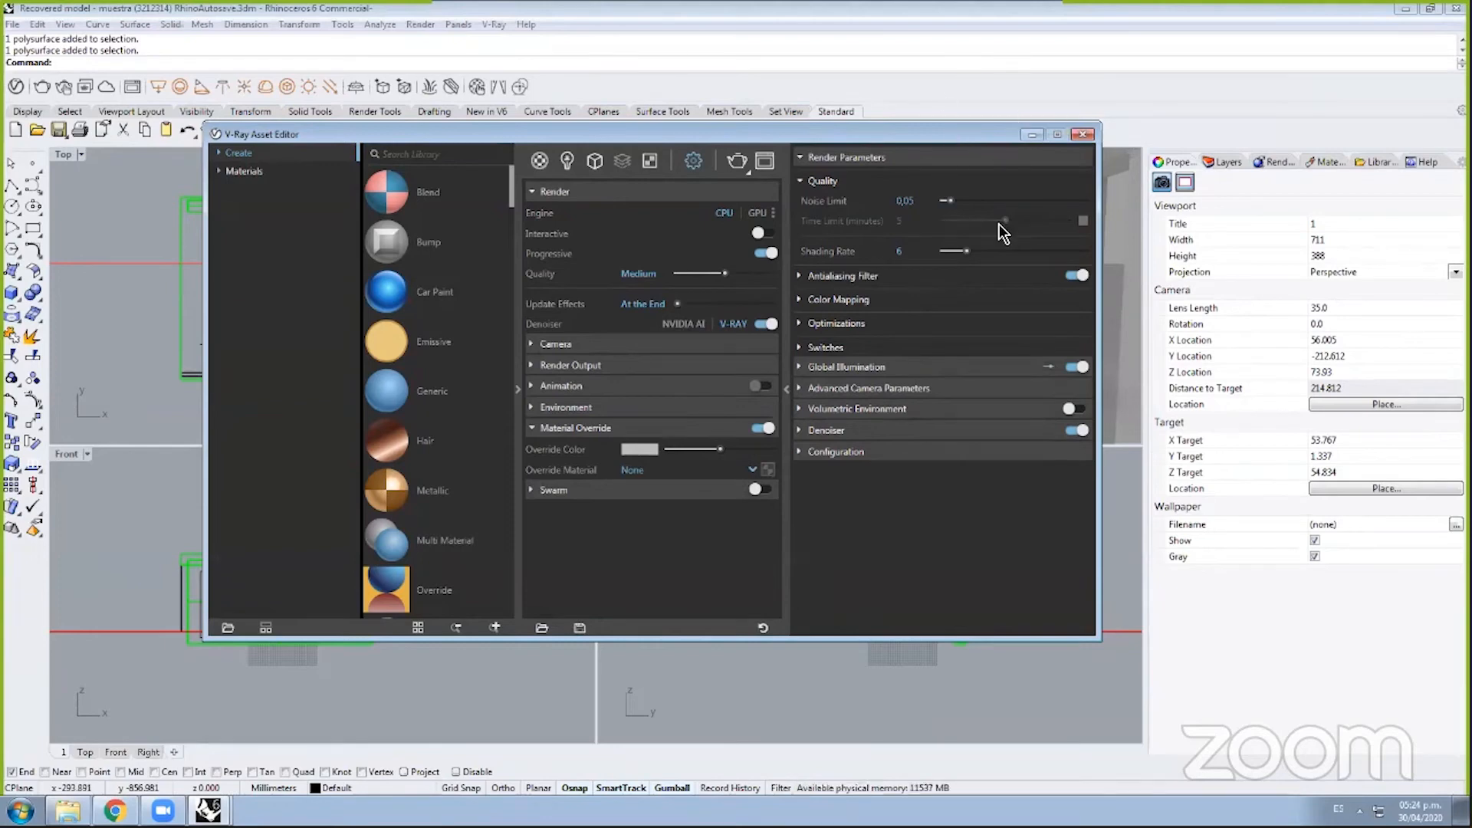
{"action": "left_click", "coordinate": [1031, 136]}
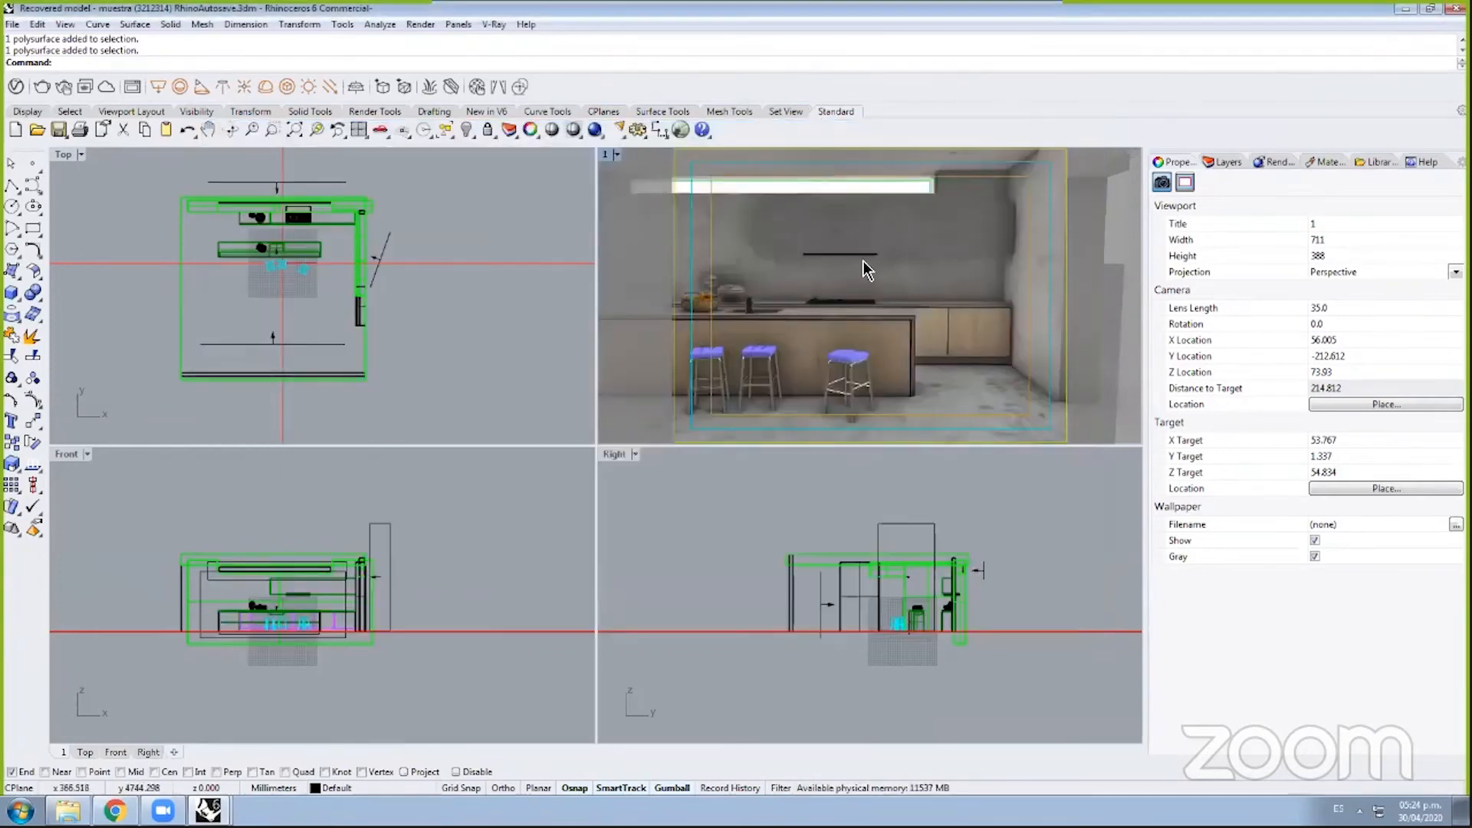
Step: Select the rectangle light at the front of the Top view plan to see its V-Ray settings (intensity 4)
{"action": "left_click", "coordinate": [470, 328]}
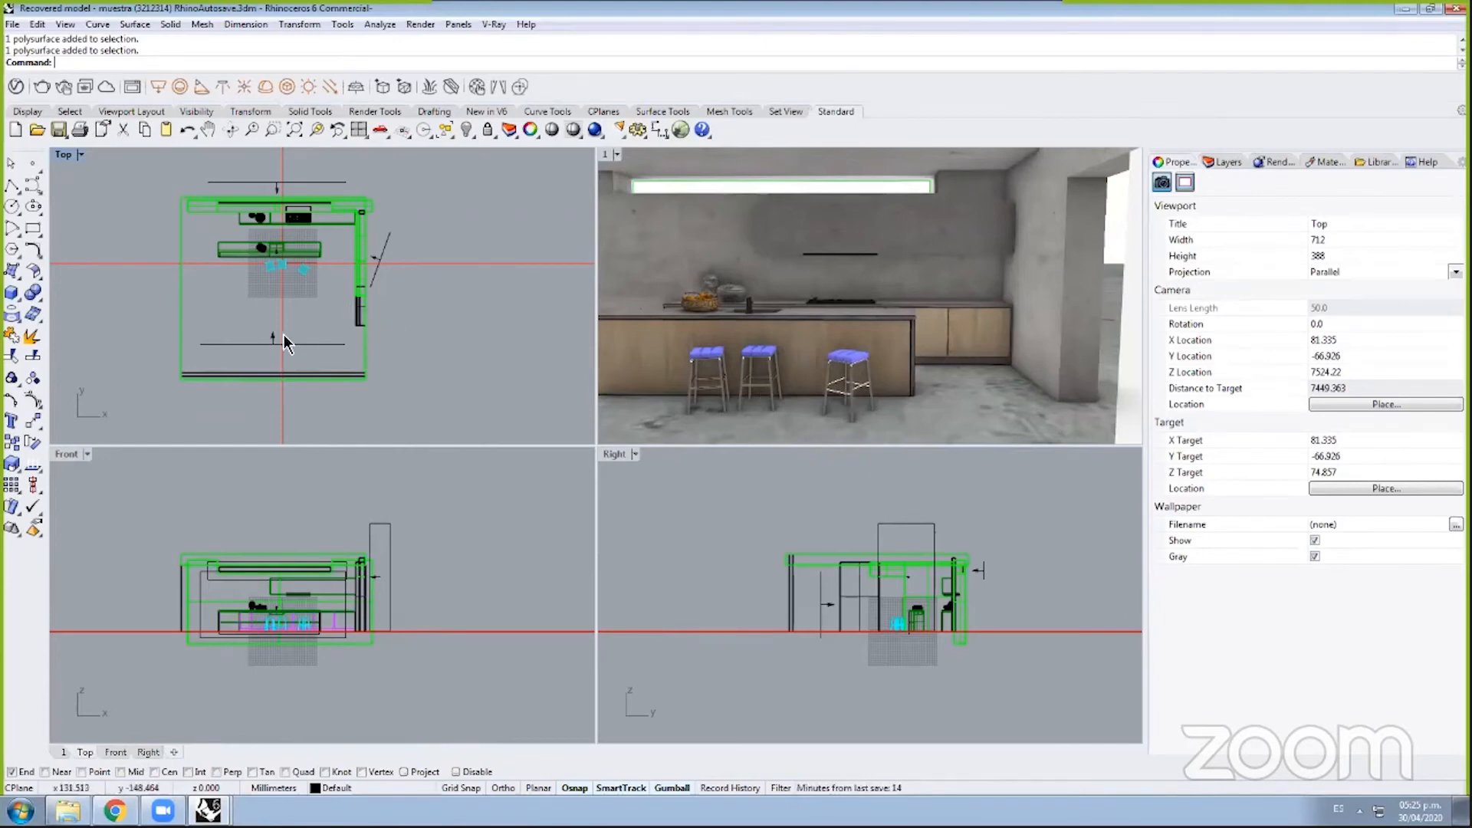
{"action": "left_click", "coordinate": [319, 344]}
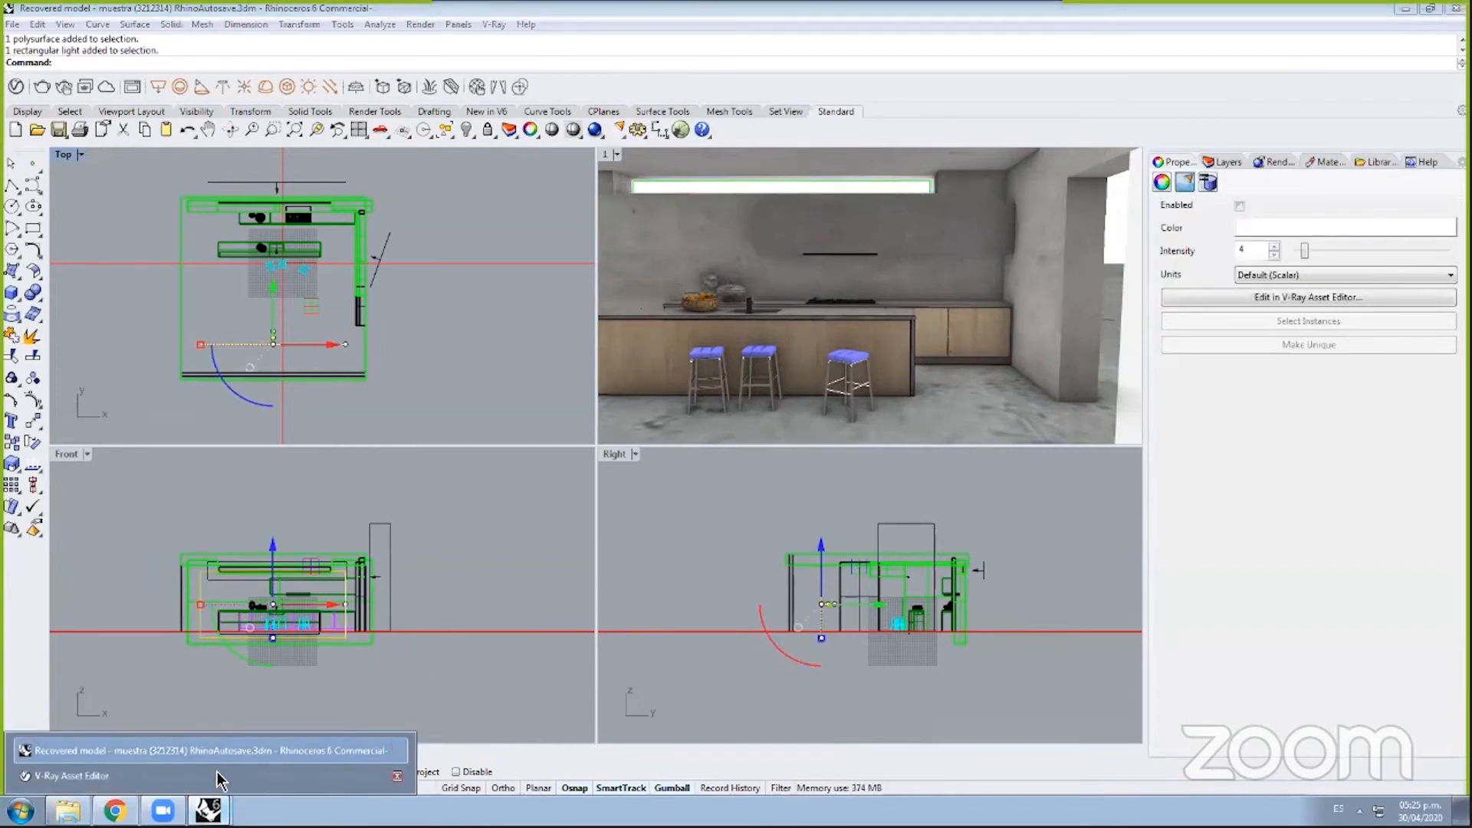
Step: Restore the V-Ray Asset Editor lights list, move it aside, and bring up the expo icesi folder
{"action": "left_click", "coordinate": [256, 759]}
{"action": "left_click_drag", "start_coordinate": [762, 137], "coordinate": [1343, 225]}
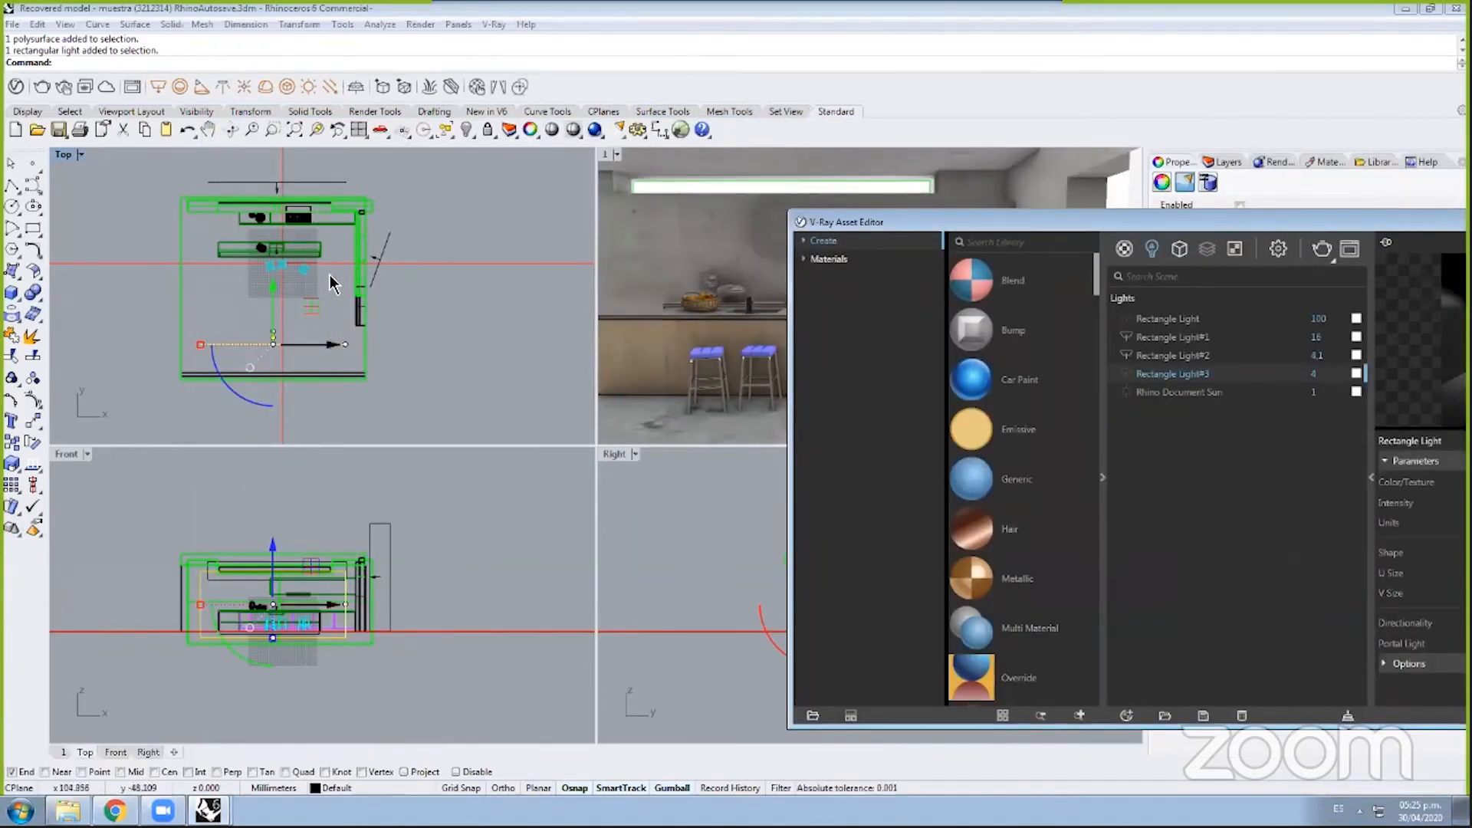
{"action": "left_click", "coordinate": [68, 810]}
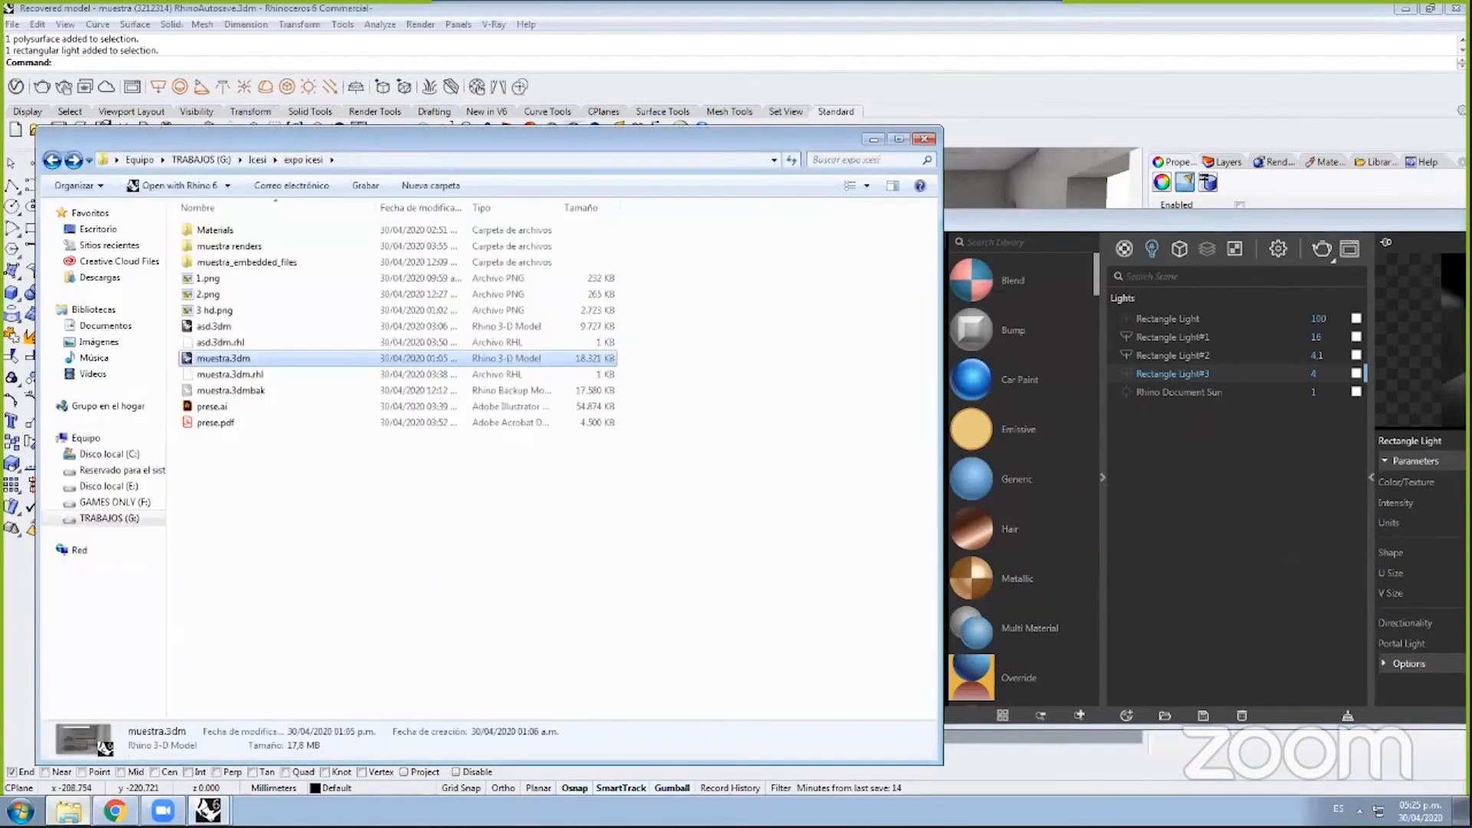
Step: Open the 3 hd.png kitchen render from expo icesi and view it maximized
{"action": "left_click", "coordinate": [236, 296]}
{"action": "left_click", "coordinate": [240, 311]}
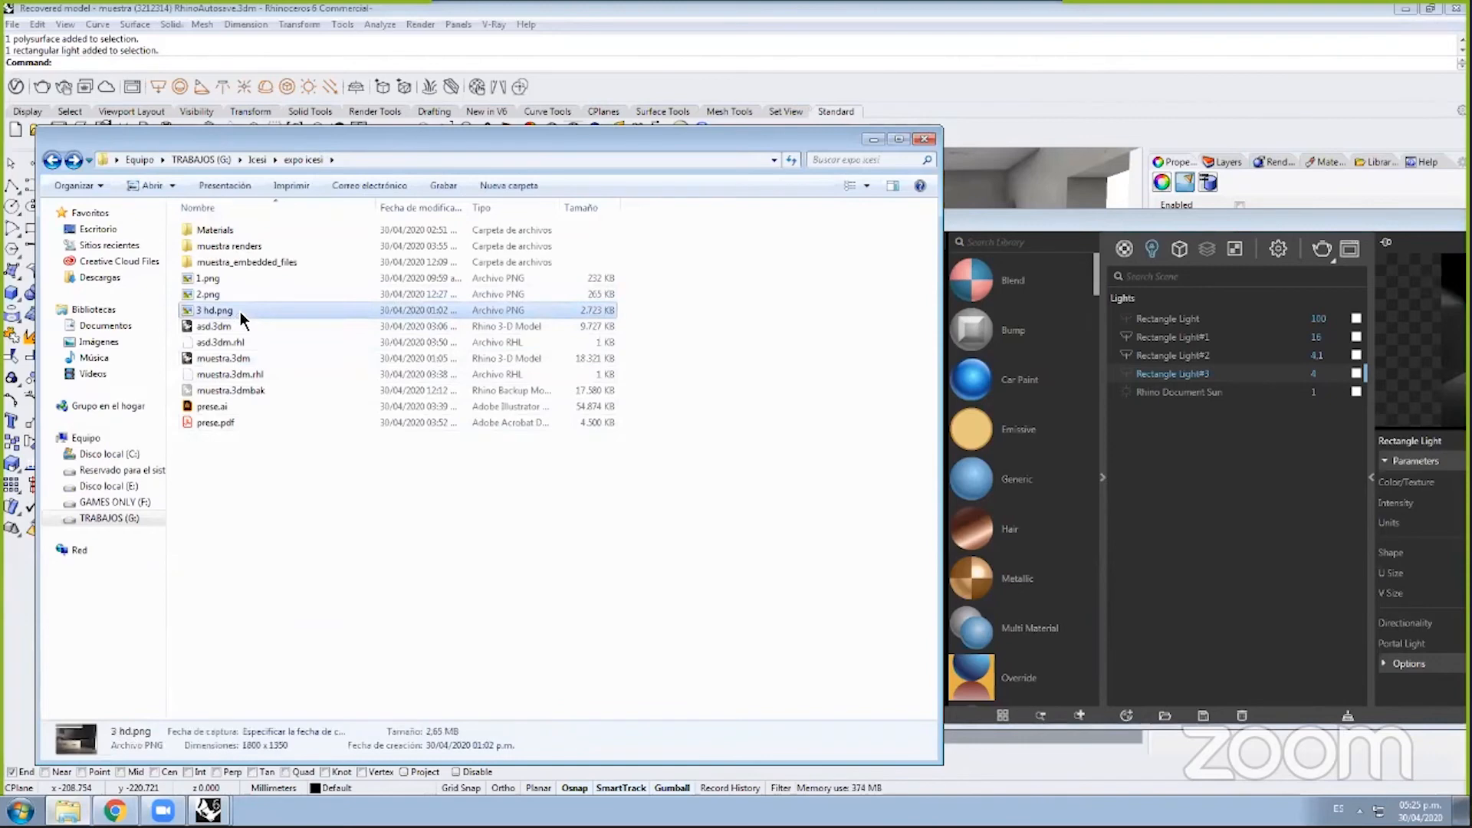
{"action": "double_click", "coordinate": [241, 311]}
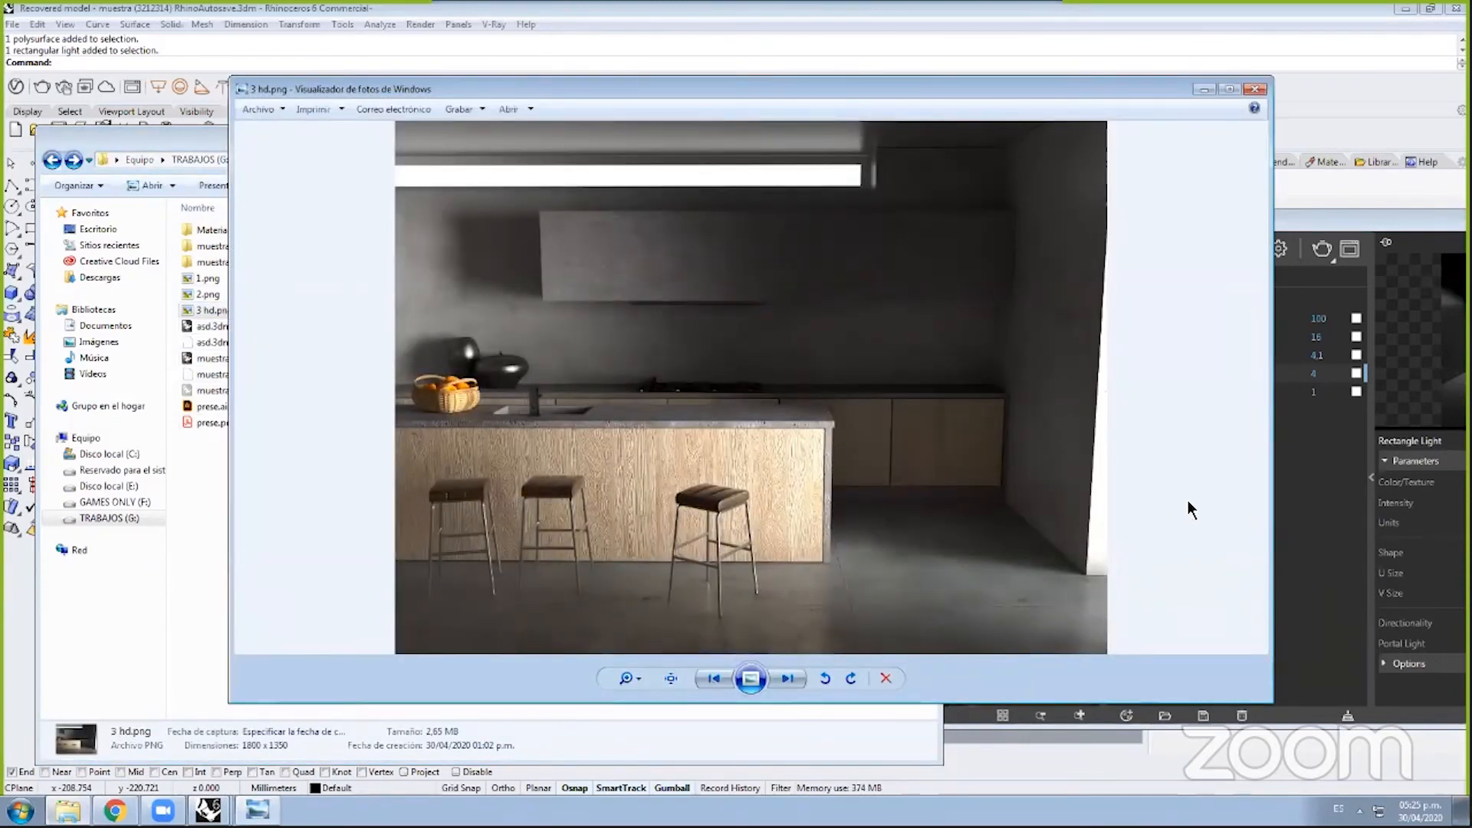
{"action": "double_click", "coordinate": [876, 95]}
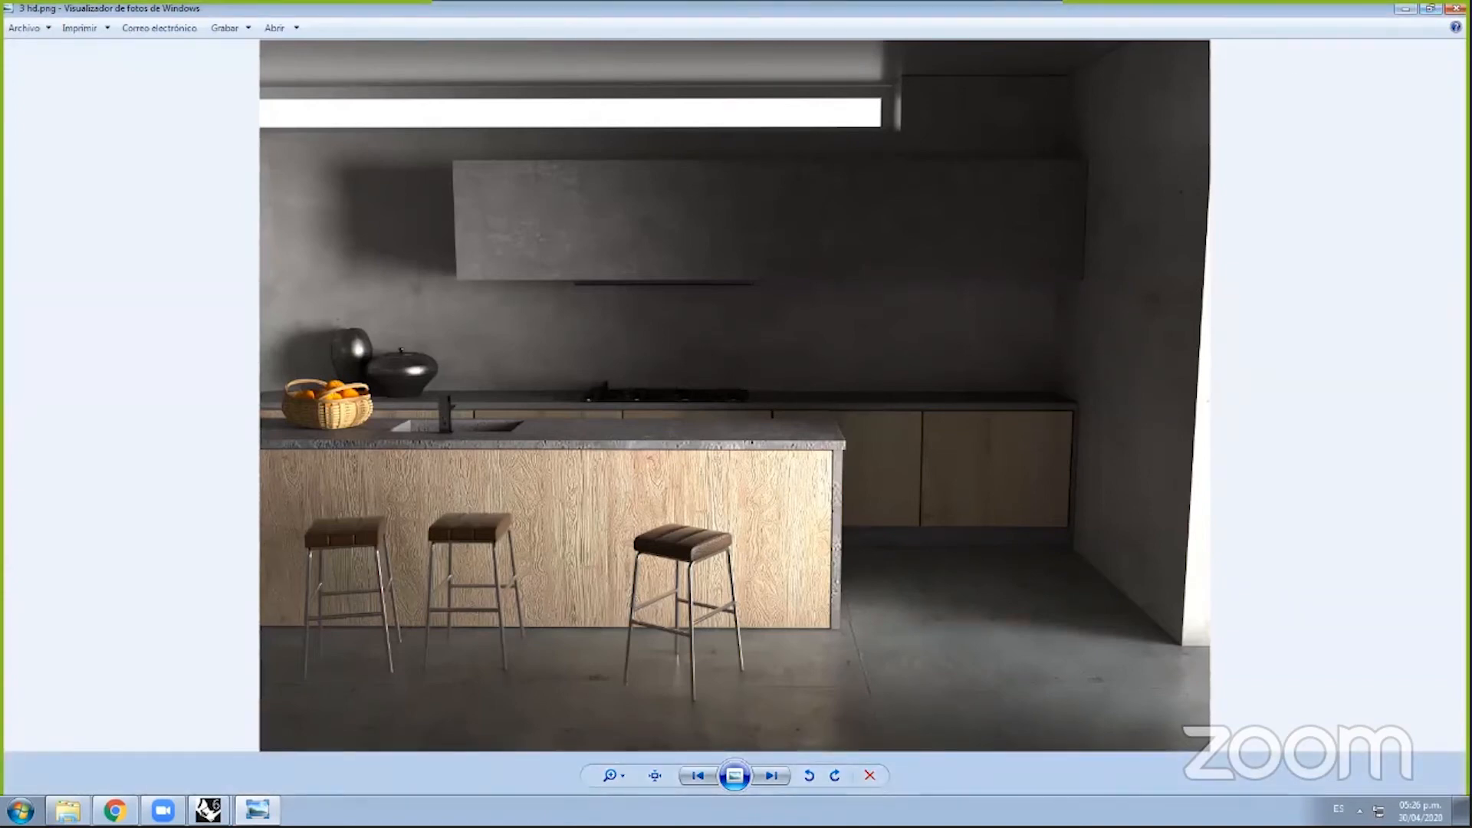
Step: Put the 3 hd.png render viewer away and return to the Rhino V-Ray lights list
{"action": "left_click", "coordinate": [1428, 9]}
{"action": "left_click", "coordinate": [1193, 82]}
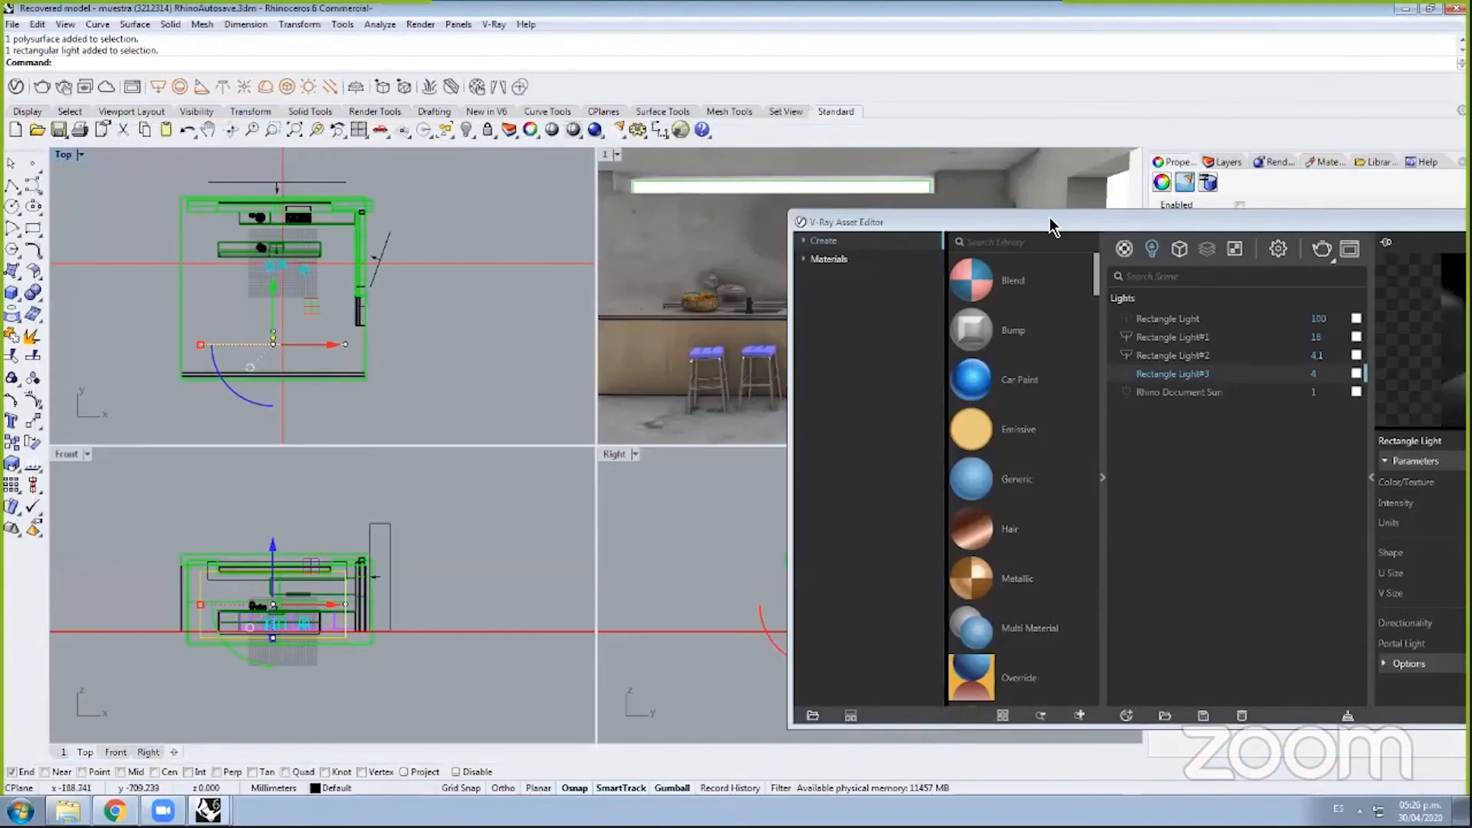
{"action": "left_click", "coordinate": [68, 810]}
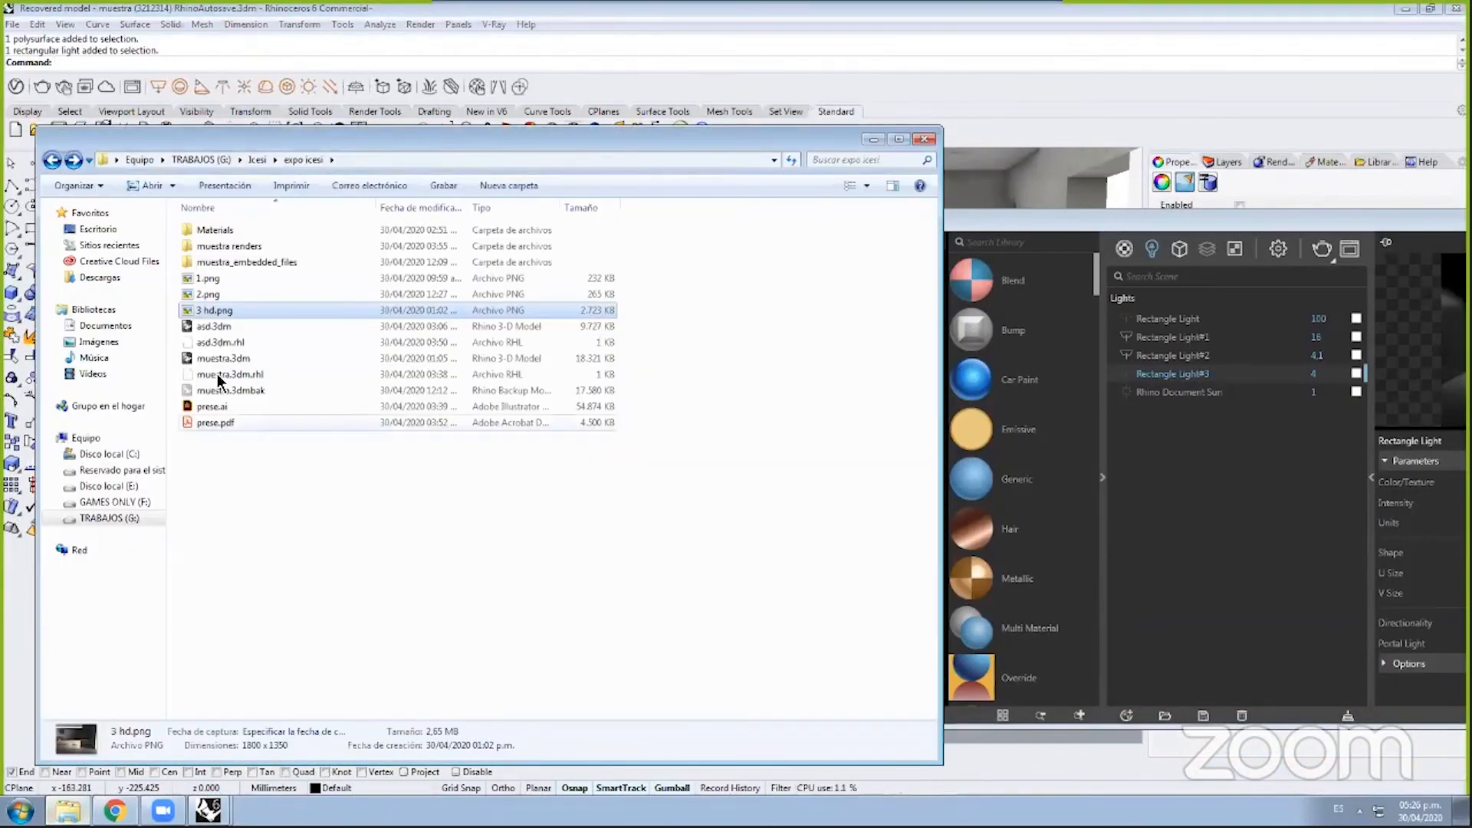
{"action": "double_click", "coordinate": [220, 311]}
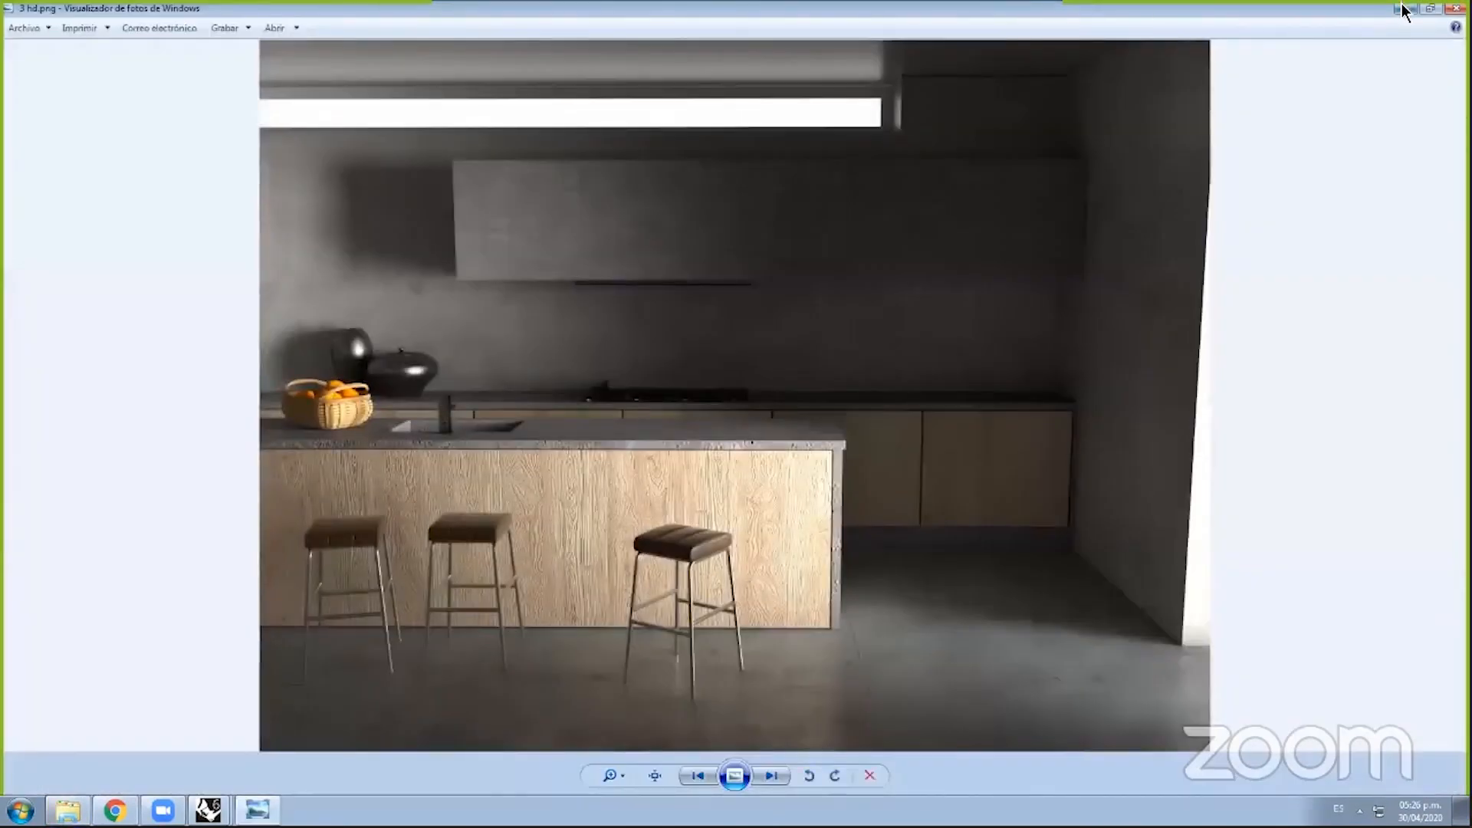
{"action": "left_click", "coordinate": [1406, 8]}
Step: Move the V-Ray Asset Editor aside and minimize it so the four kitchen viewports show
{"action": "left_click", "coordinate": [1210, 175]}
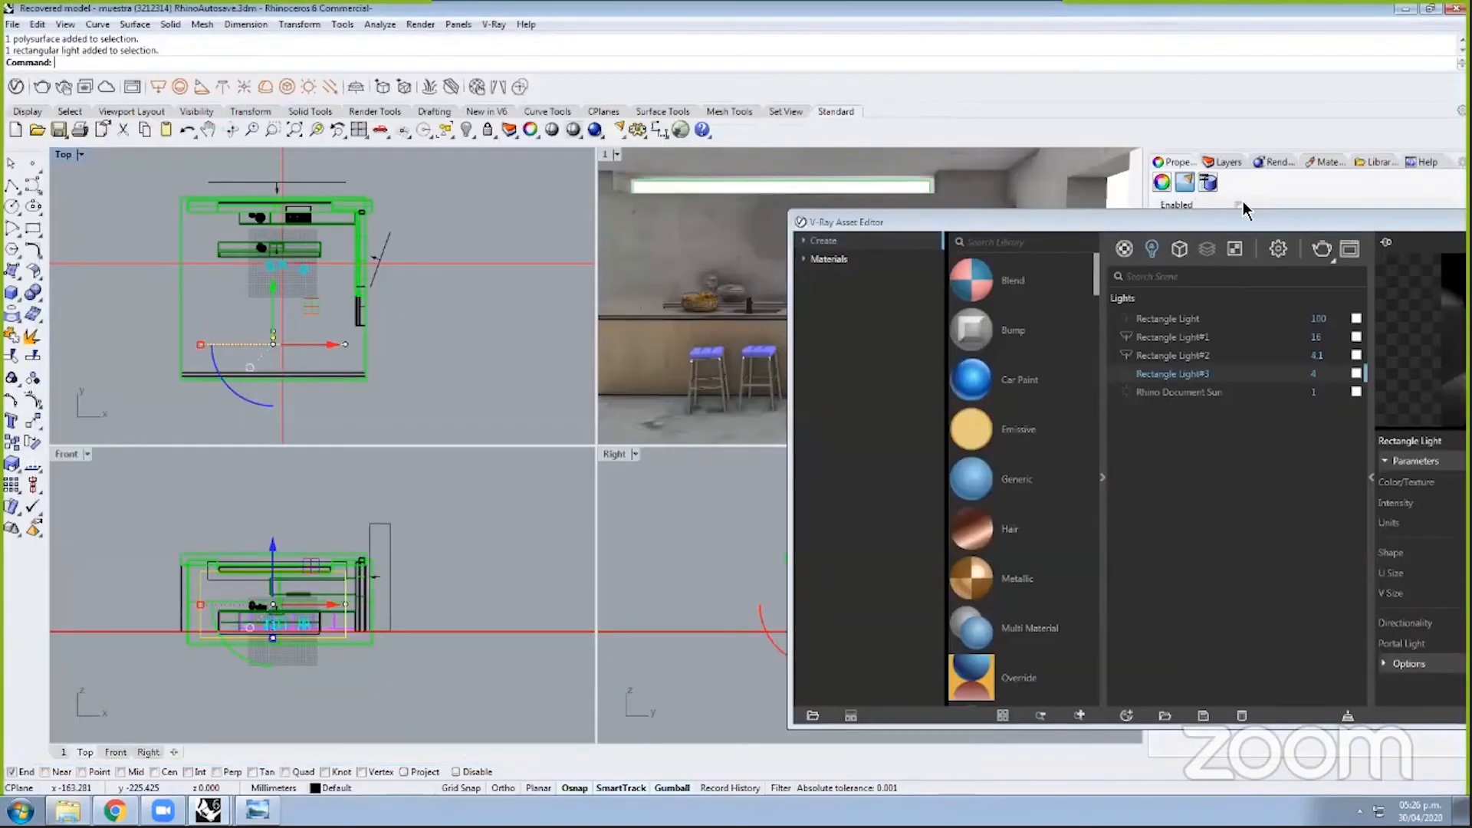
{"action": "left_click_drag", "start_coordinate": [1291, 223], "coordinate": [759, 190]}
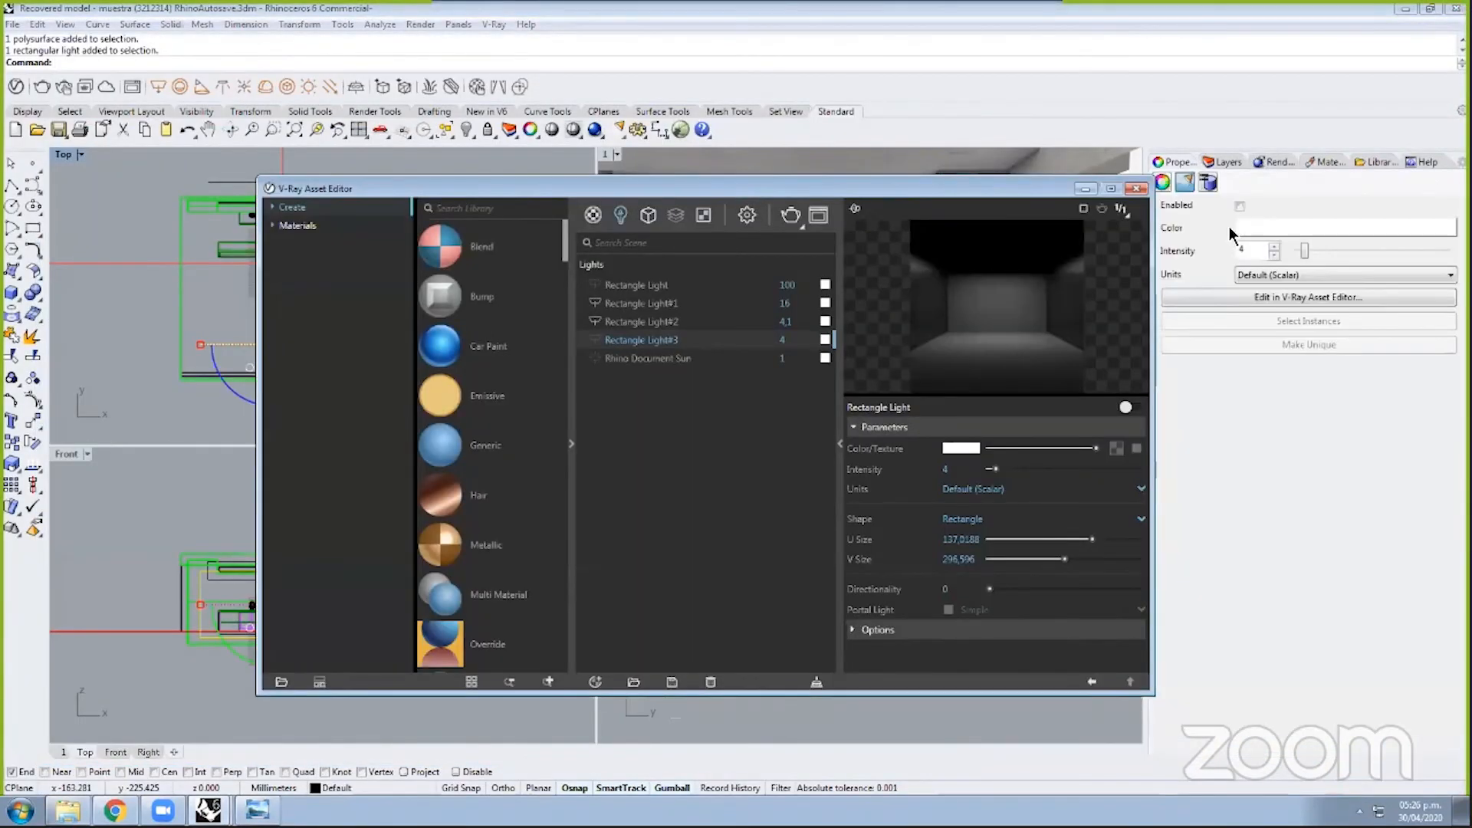
{"action": "left_click", "coordinate": [1086, 189]}
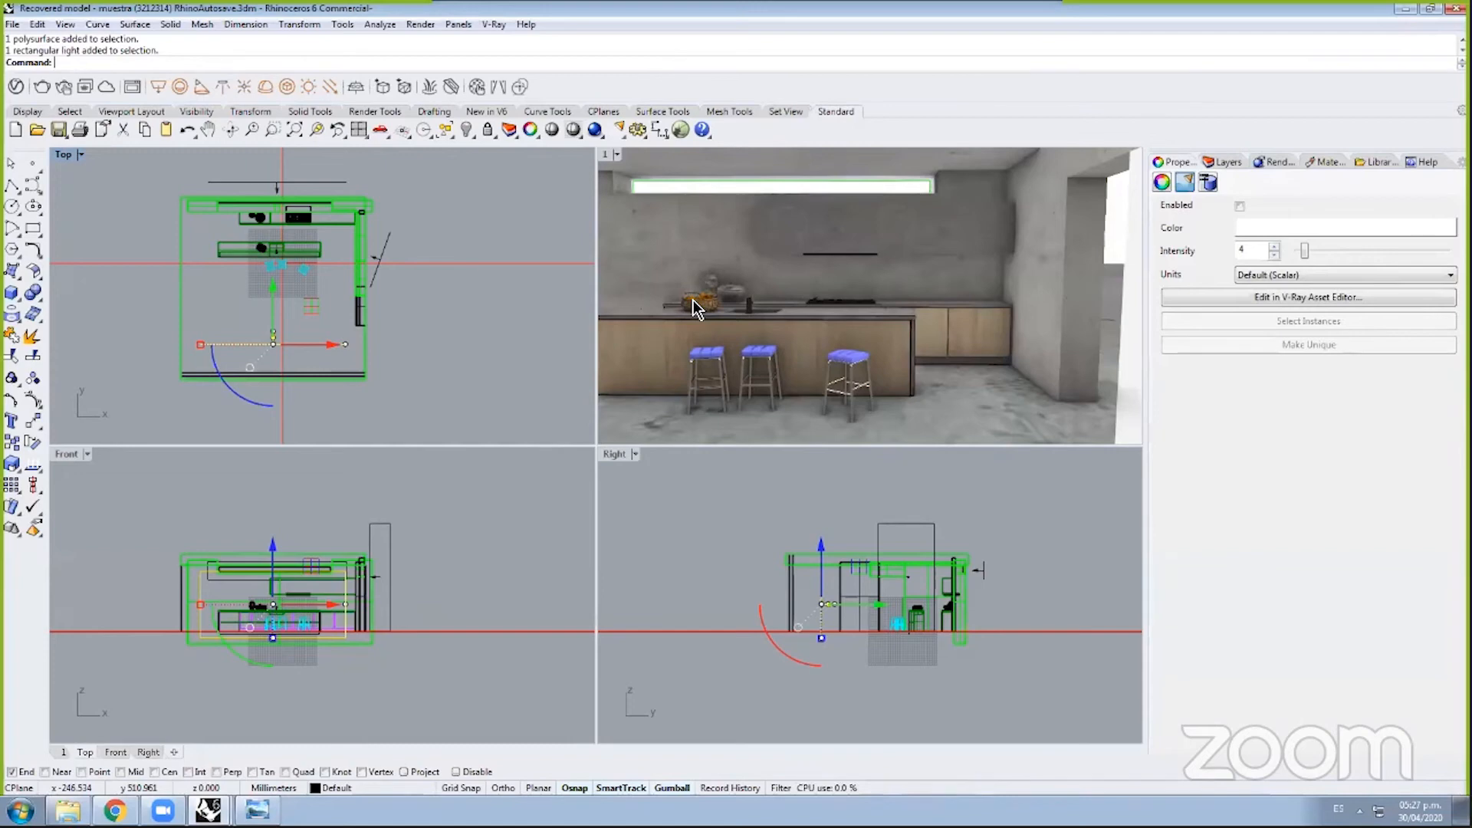
Step: Start a new Rectangular Light, then bring the expo icesi folder up in Explorer
{"action": "left_click", "coordinate": [156, 86]}
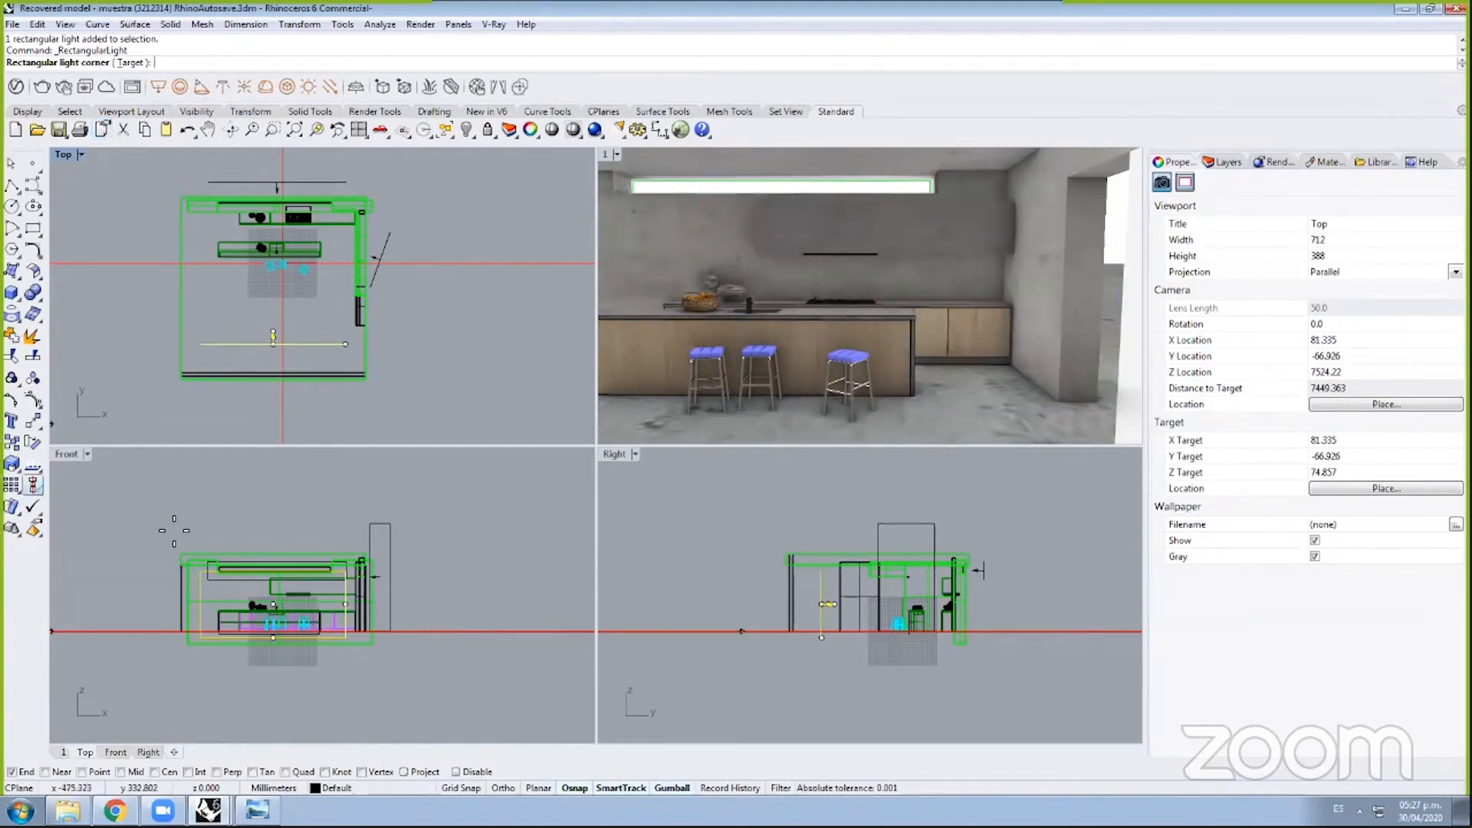
{"action": "left_click", "coordinate": [68, 811]}
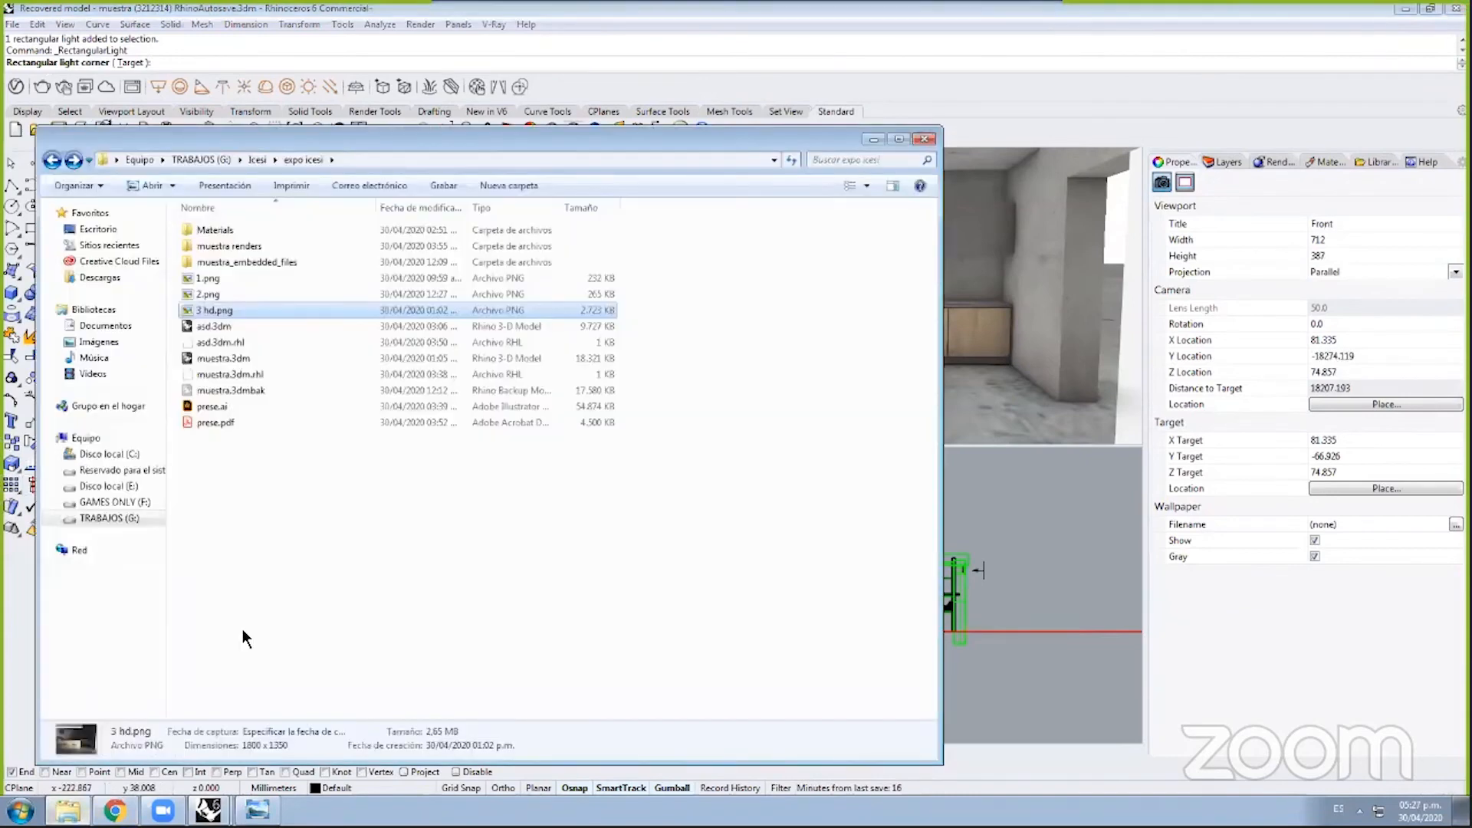
Step: View Combo ESTUDIO catalogo.png from the muestra renders folder, then switch back to Rhino
{"action": "double_click", "coordinate": [268, 246]}
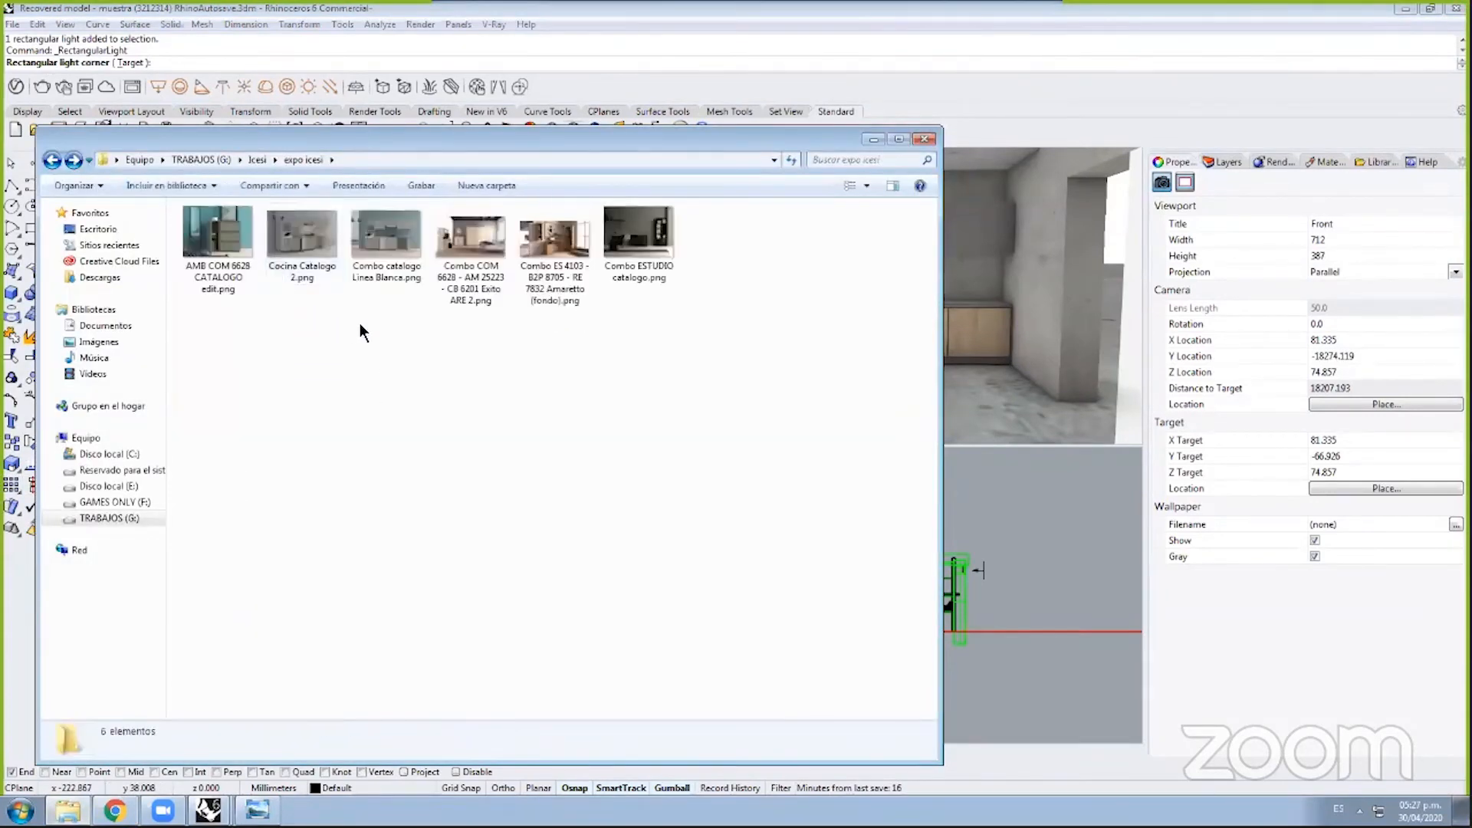
{"action": "double_click", "coordinate": [638, 243]}
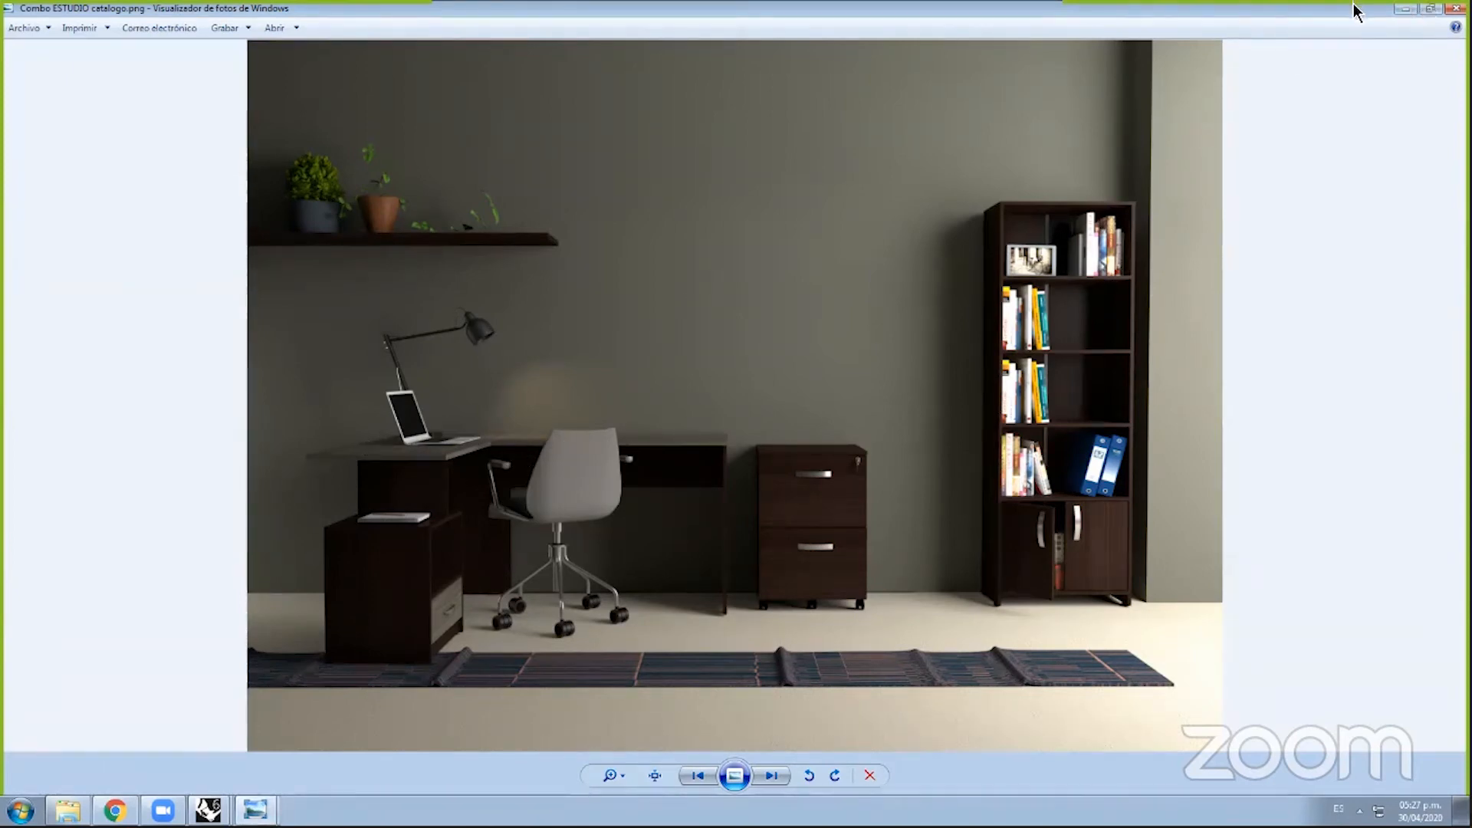
{"action": "left_click", "coordinate": [1404, 8]}
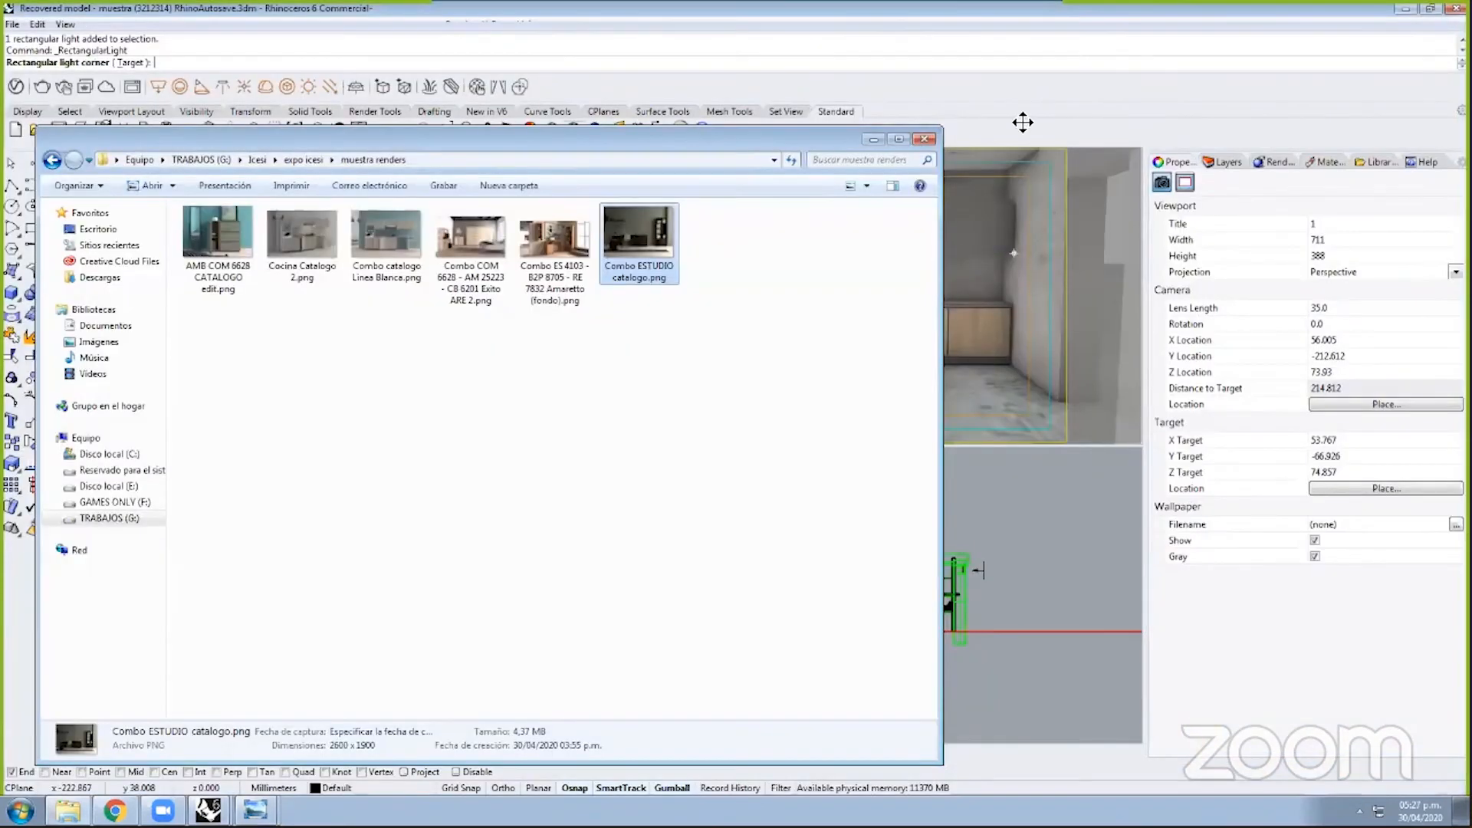
{"action": "left_click", "coordinate": [1023, 122]}
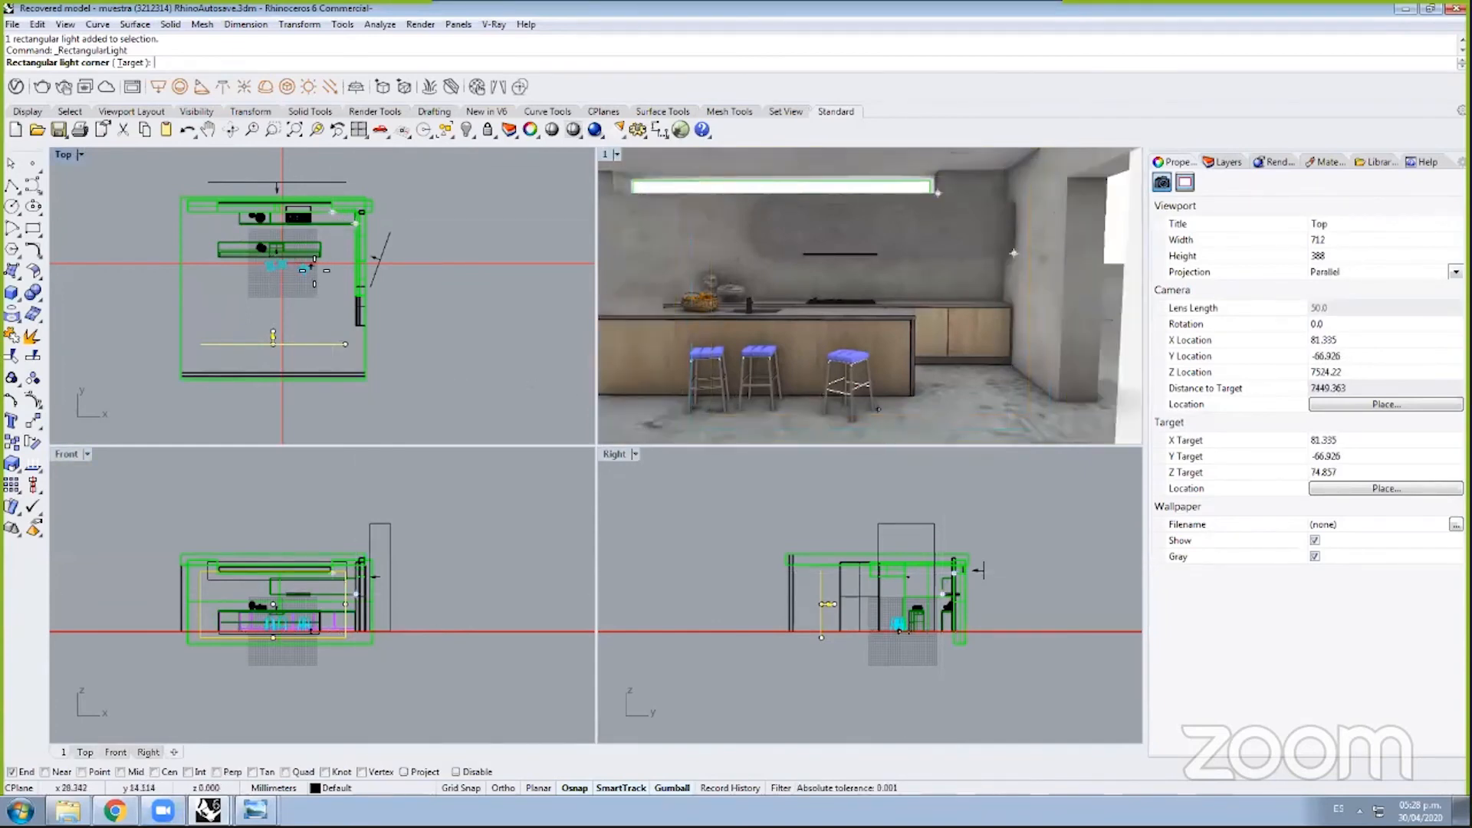
Step: Cancel the rectangular light placement and adjust the zoom in the Top view
{"action": "left_click", "coordinate": [440, 270]}
{"action": "key", "text": "Escape"}
{"action": "scroll", "coordinate": [304, 273], "scroll_direction": "up", "scroll_amount": 14}
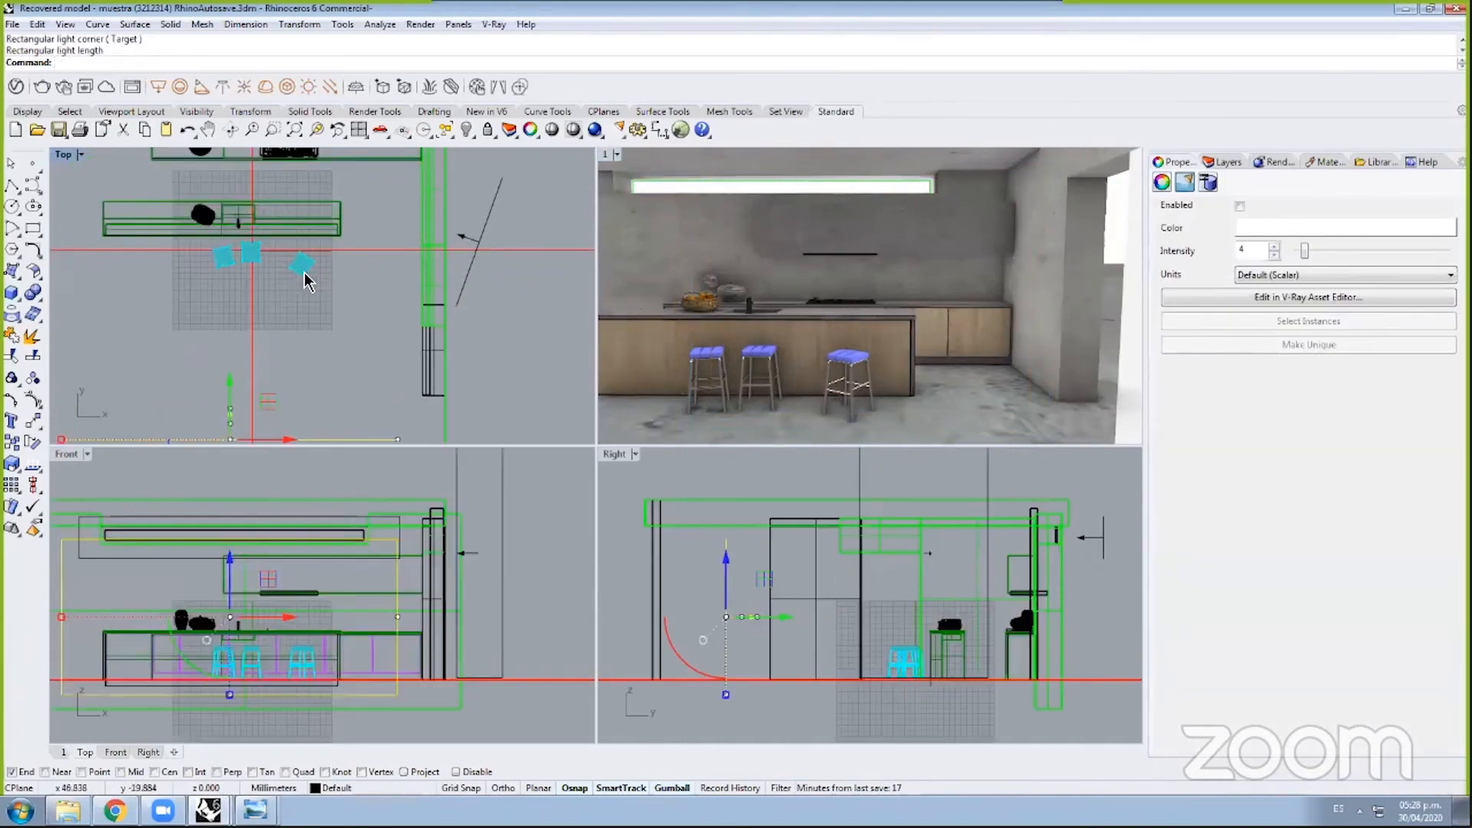
{"action": "scroll", "coordinate": [306, 273], "scroll_direction": "up", "scroll_amount": 4}
{"action": "scroll", "coordinate": [291, 245], "scroll_direction": "down", "scroll_amount": 6}
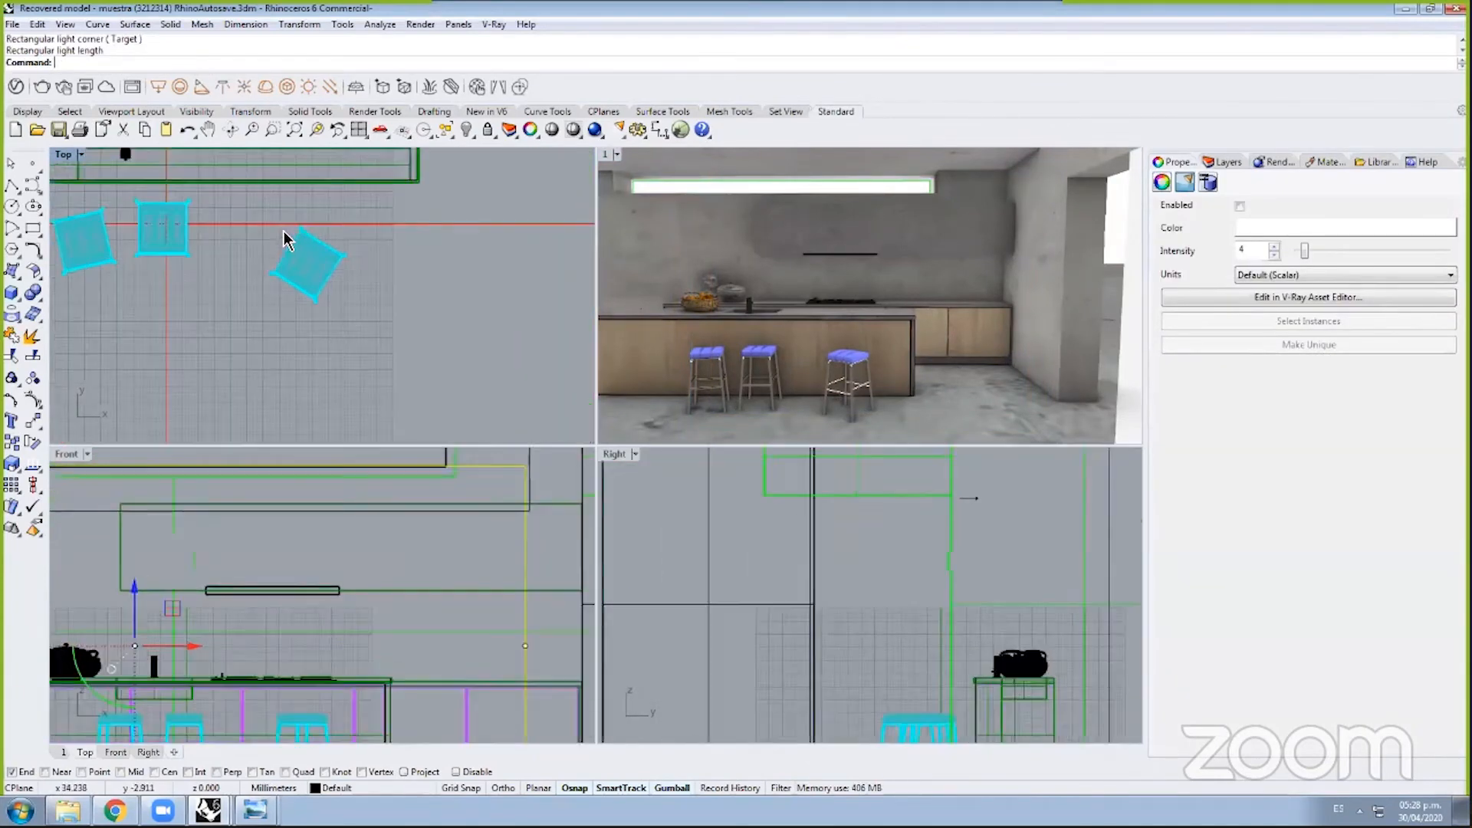
{"action": "scroll", "coordinate": [284, 239], "scroll_direction": "up", "scroll_amount": 10}
{"action": "scroll", "coordinate": [284, 239], "scroll_direction": "down", "scroll_amount": 4}
Step: Select the rotated bar stool group in Top view, then deselect it
{"action": "left_click", "coordinate": [468, 371]}
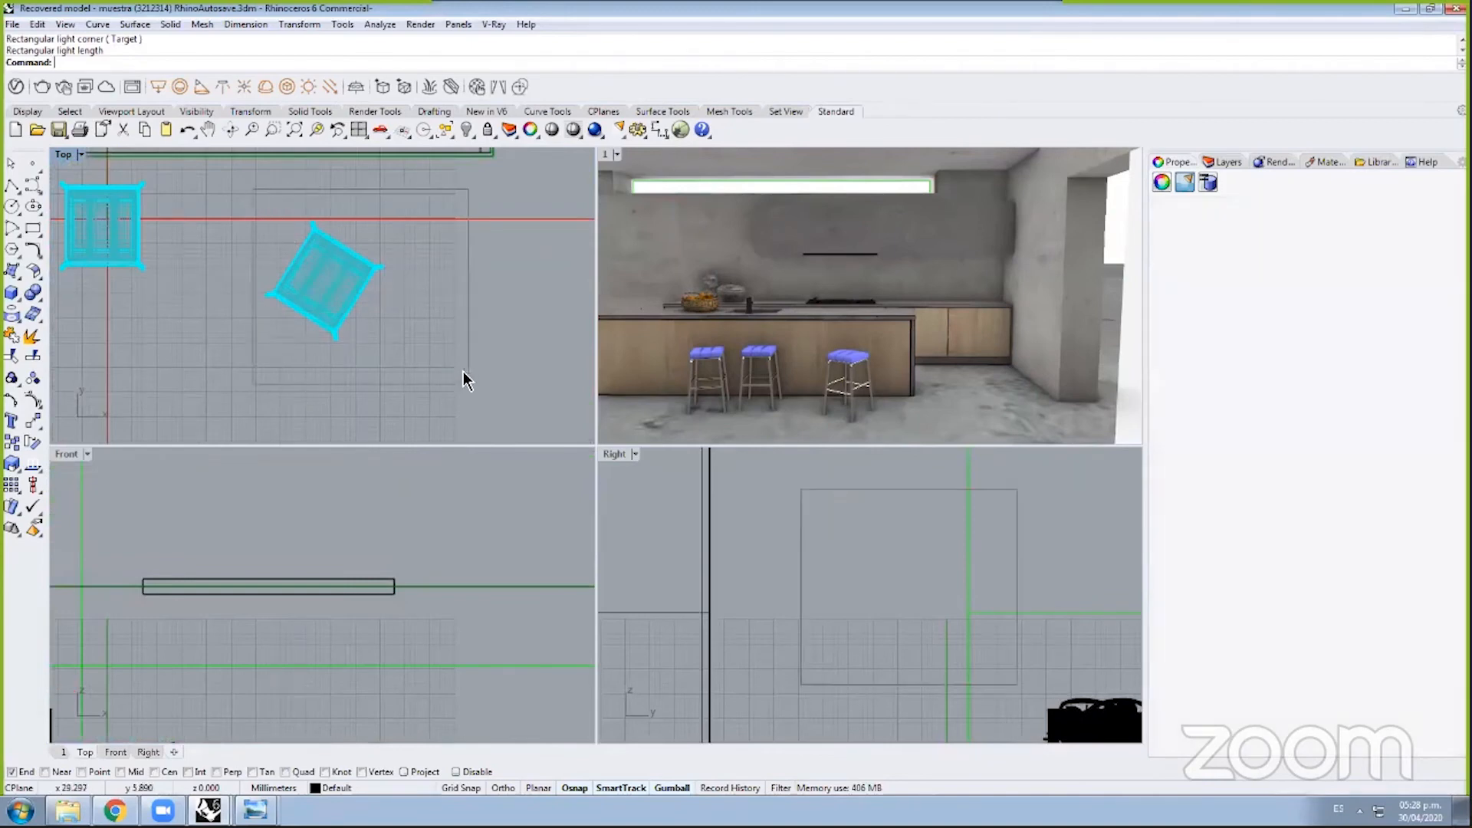
{"action": "left_click", "coordinate": [566, 326]}
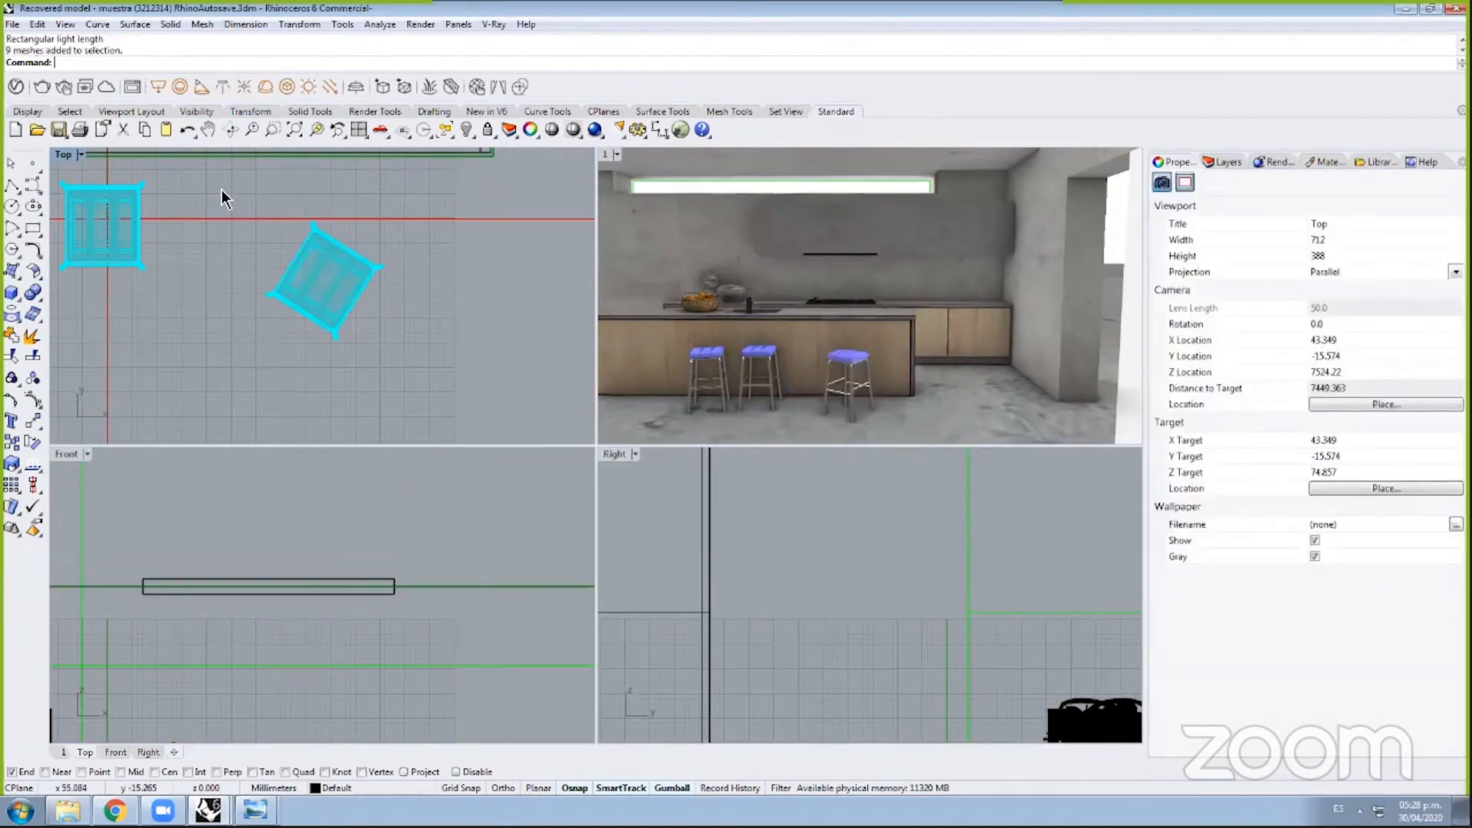
{"action": "left_click_drag", "start_coordinate": [222, 217], "coordinate": [431, 368]}
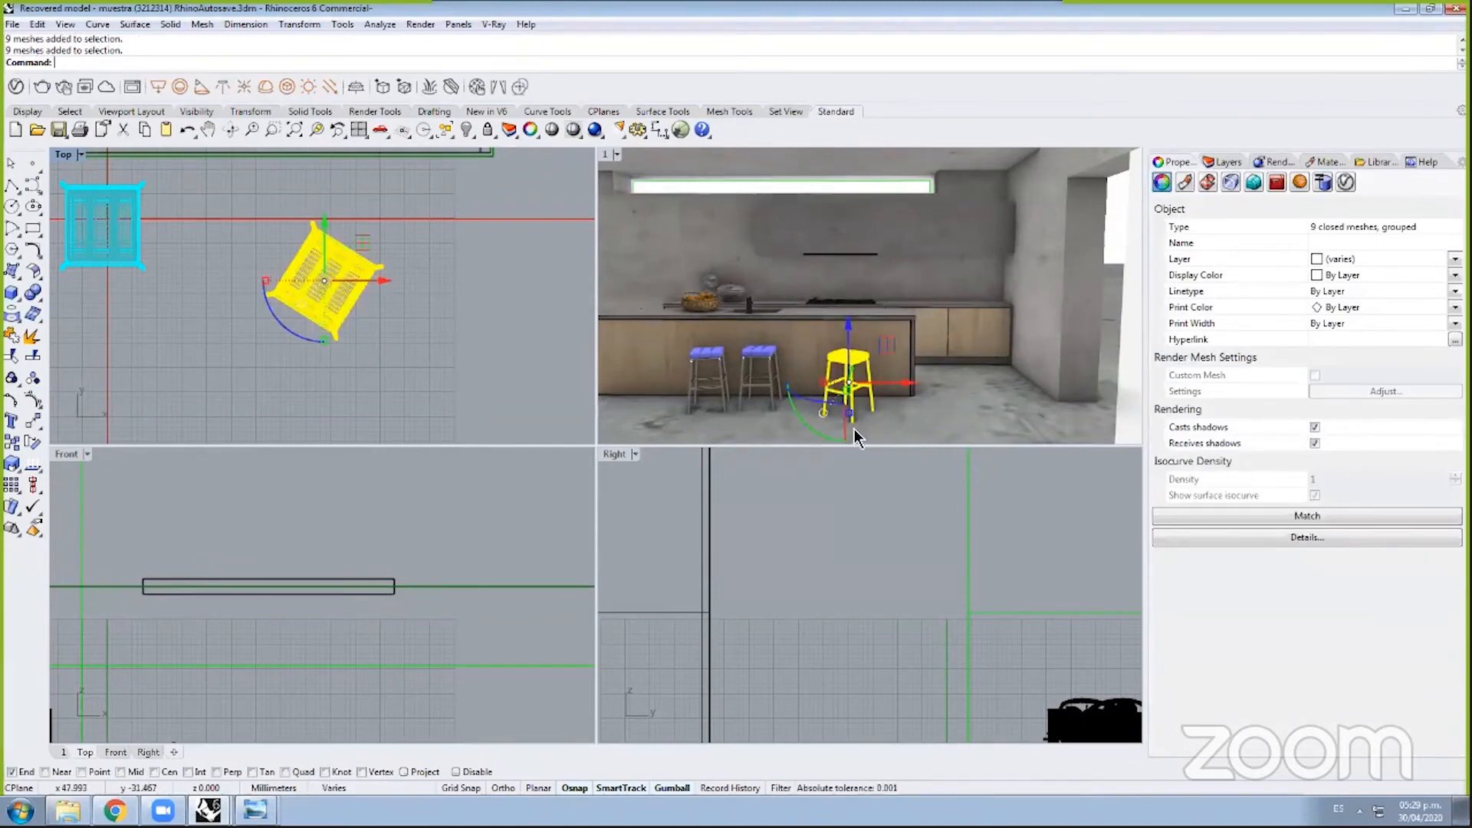
{"action": "scroll", "coordinate": [854, 429], "scroll_direction": "up", "scroll_amount": 3}
{"action": "scroll", "coordinate": [853, 425], "scroll_direction": "up", "scroll_amount": 5}
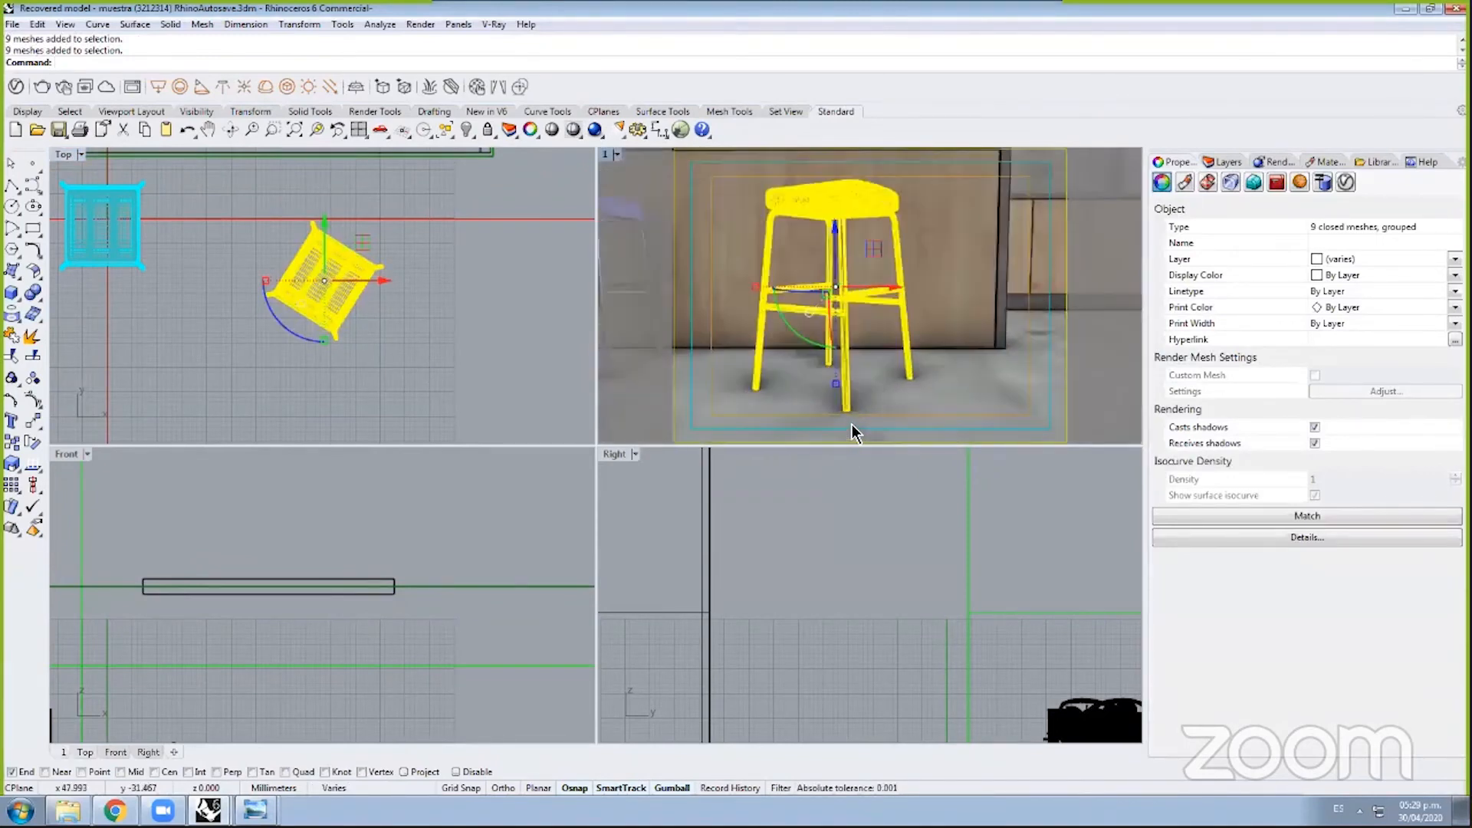
{"action": "left_click", "coordinate": [807, 325]}
Step: Zoom the Perspective view out to frame the counter and bar stools, then open its viewport menu
{"action": "scroll", "coordinate": [800, 197], "scroll_direction": "down", "scroll_amount": 3}
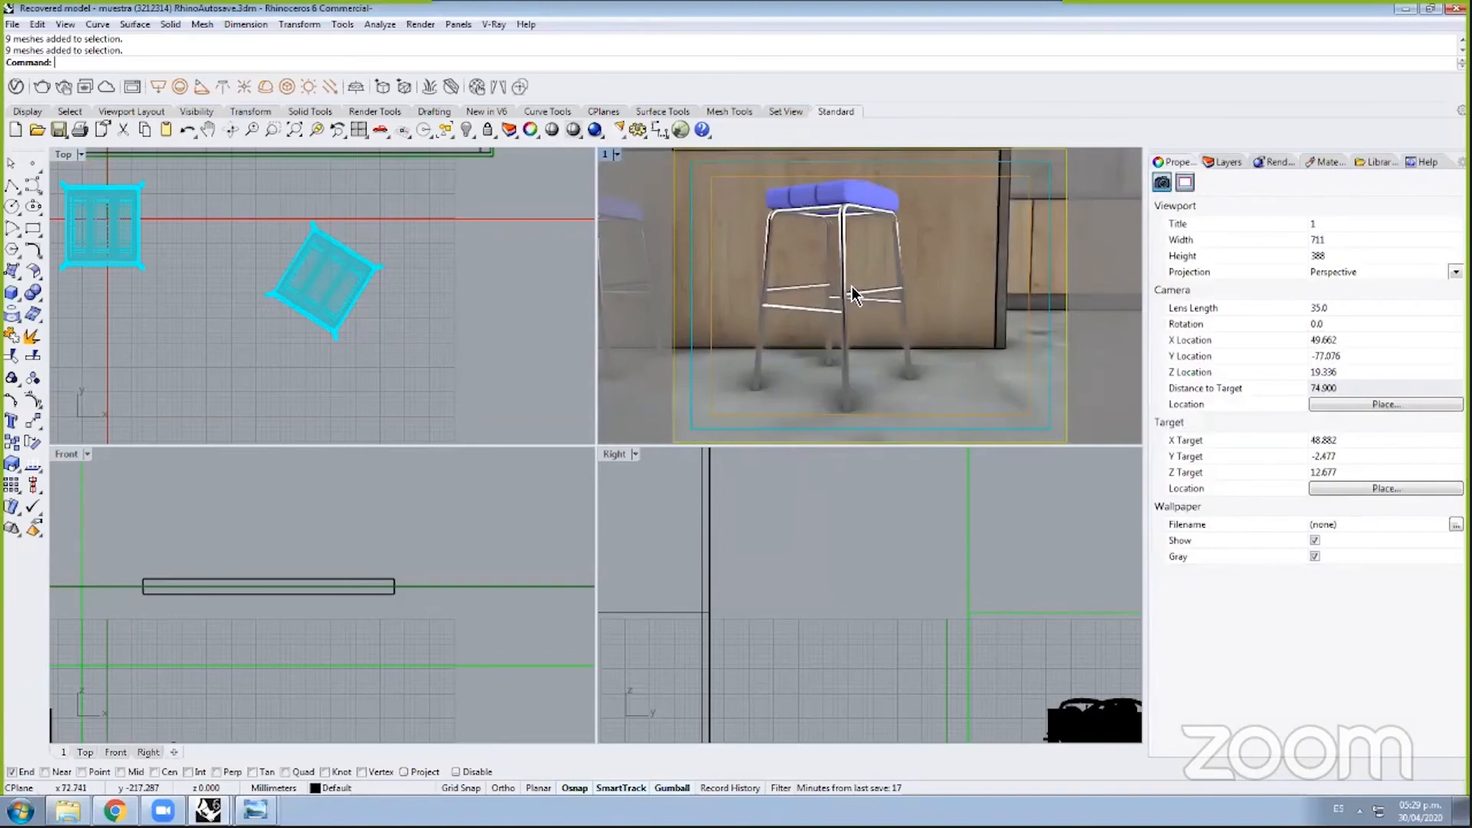
{"action": "scroll", "coordinate": [827, 251], "scroll_direction": "down", "scroll_amount": 2}
{"action": "scroll", "coordinate": [826, 257], "scroll_direction": "up", "scroll_amount": 2}
{"action": "scroll", "coordinate": [825, 245], "scroll_direction": "down", "scroll_amount": 4}
{"action": "scroll", "coordinate": [822, 236], "scroll_direction": "up", "scroll_amount": 2}
{"action": "scroll", "coordinate": [820, 238], "scroll_direction": "up", "scroll_amount": 2}
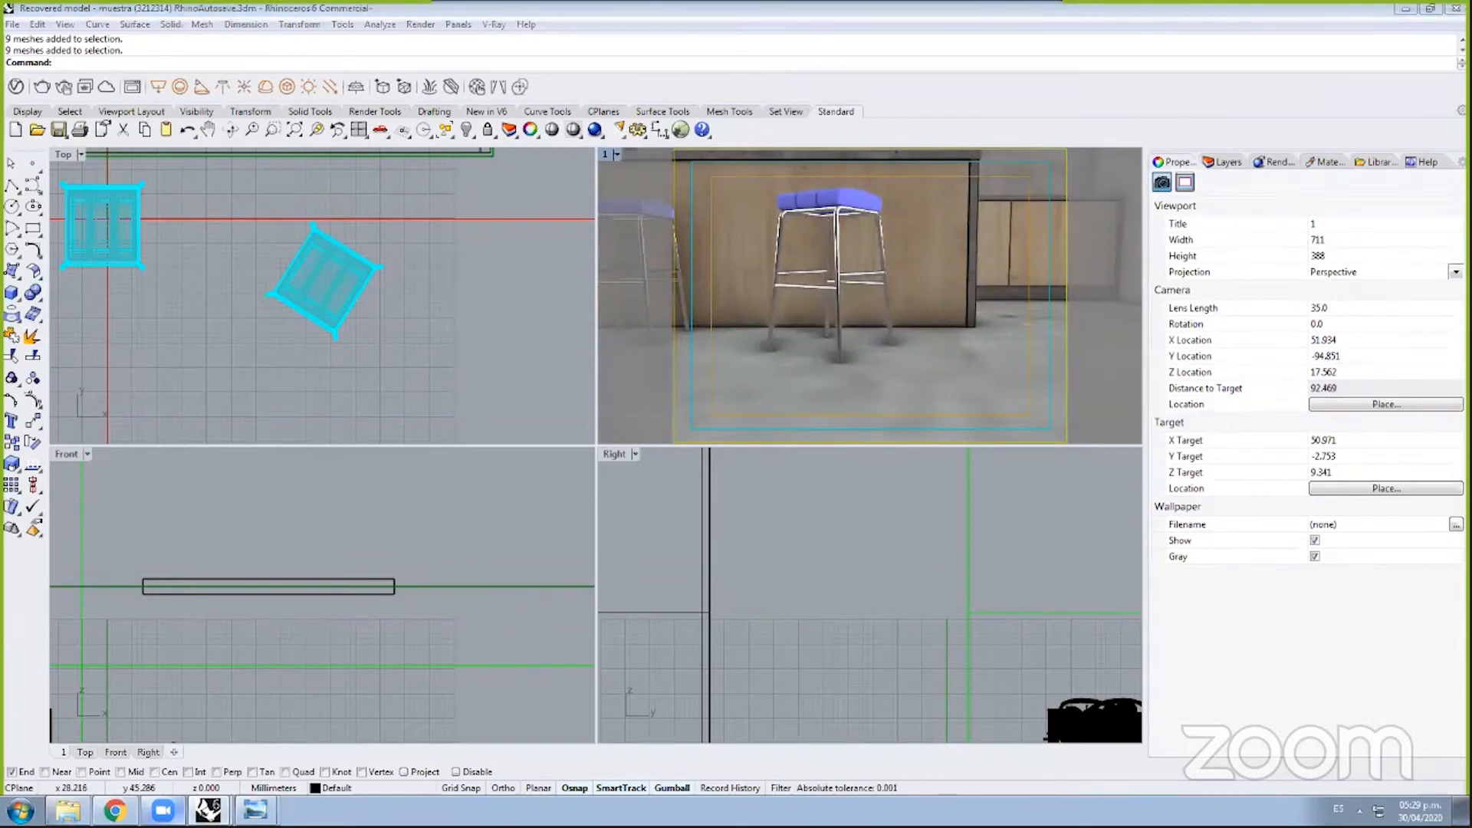
{"action": "mouse_move", "coordinate": [256, 810]}
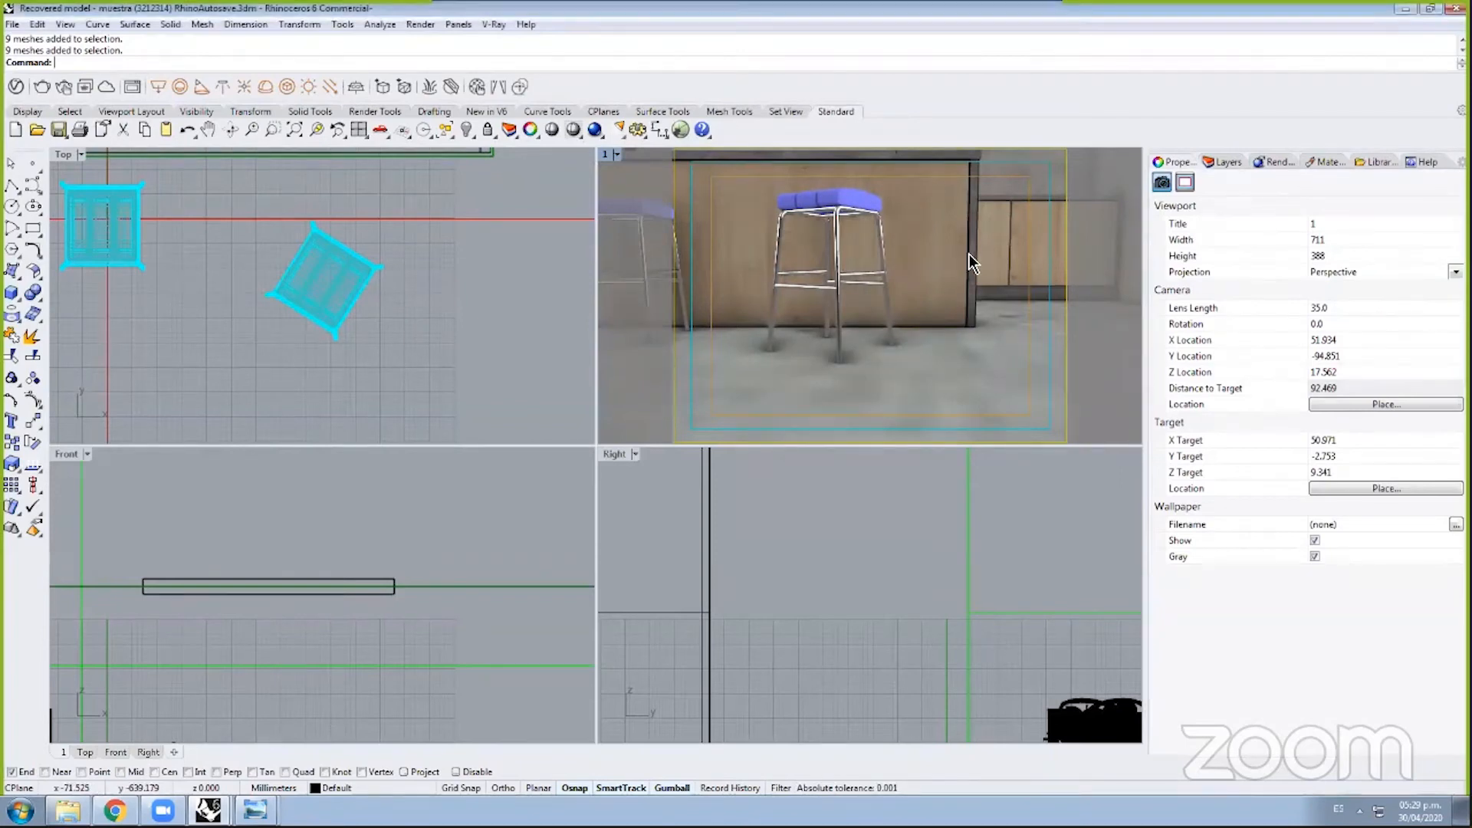
{"action": "scroll", "coordinate": [946, 302], "scroll_direction": "down", "scroll_amount": 5}
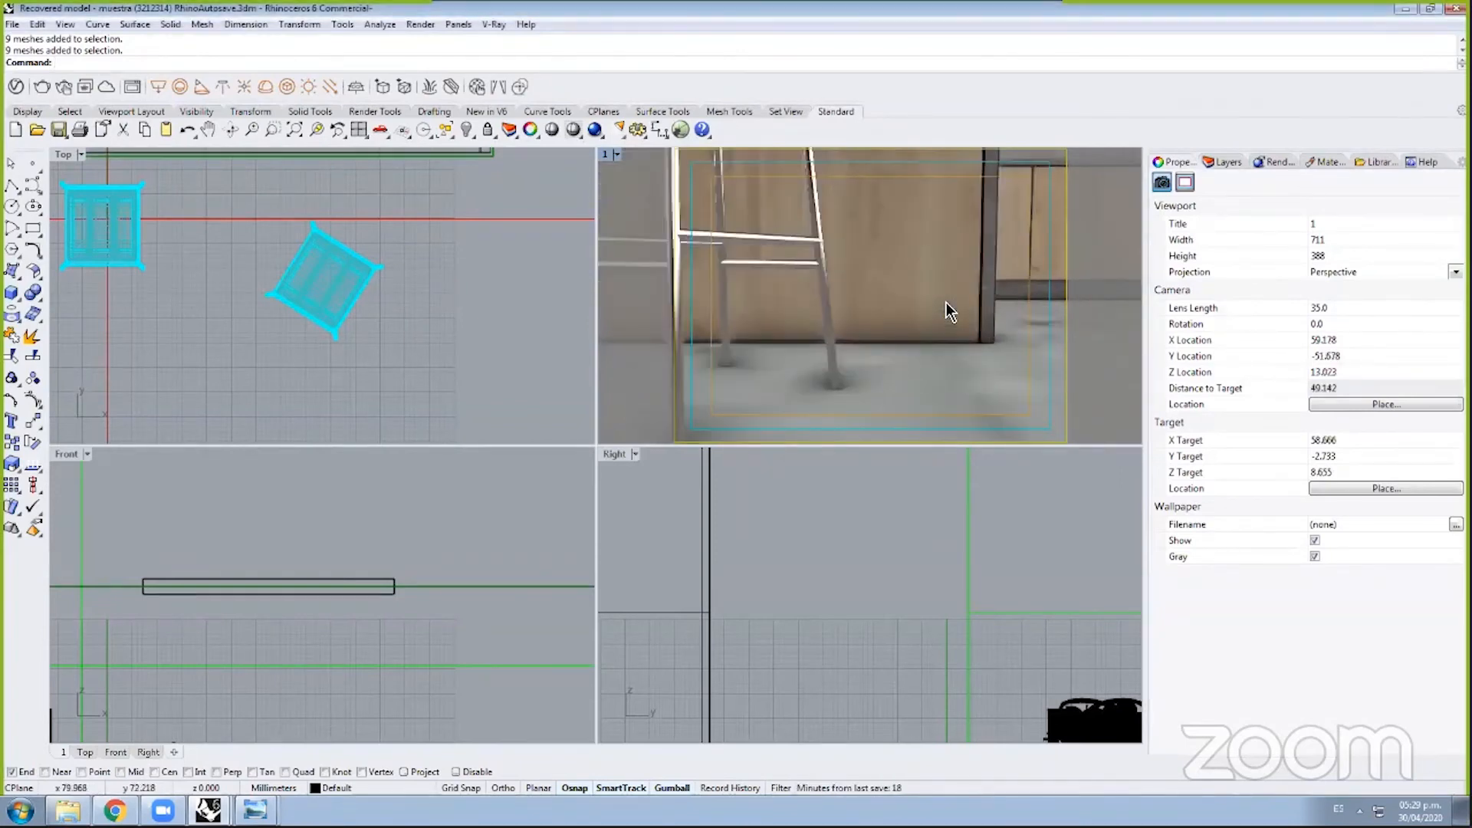
{"action": "left_click", "coordinate": [616, 155]}
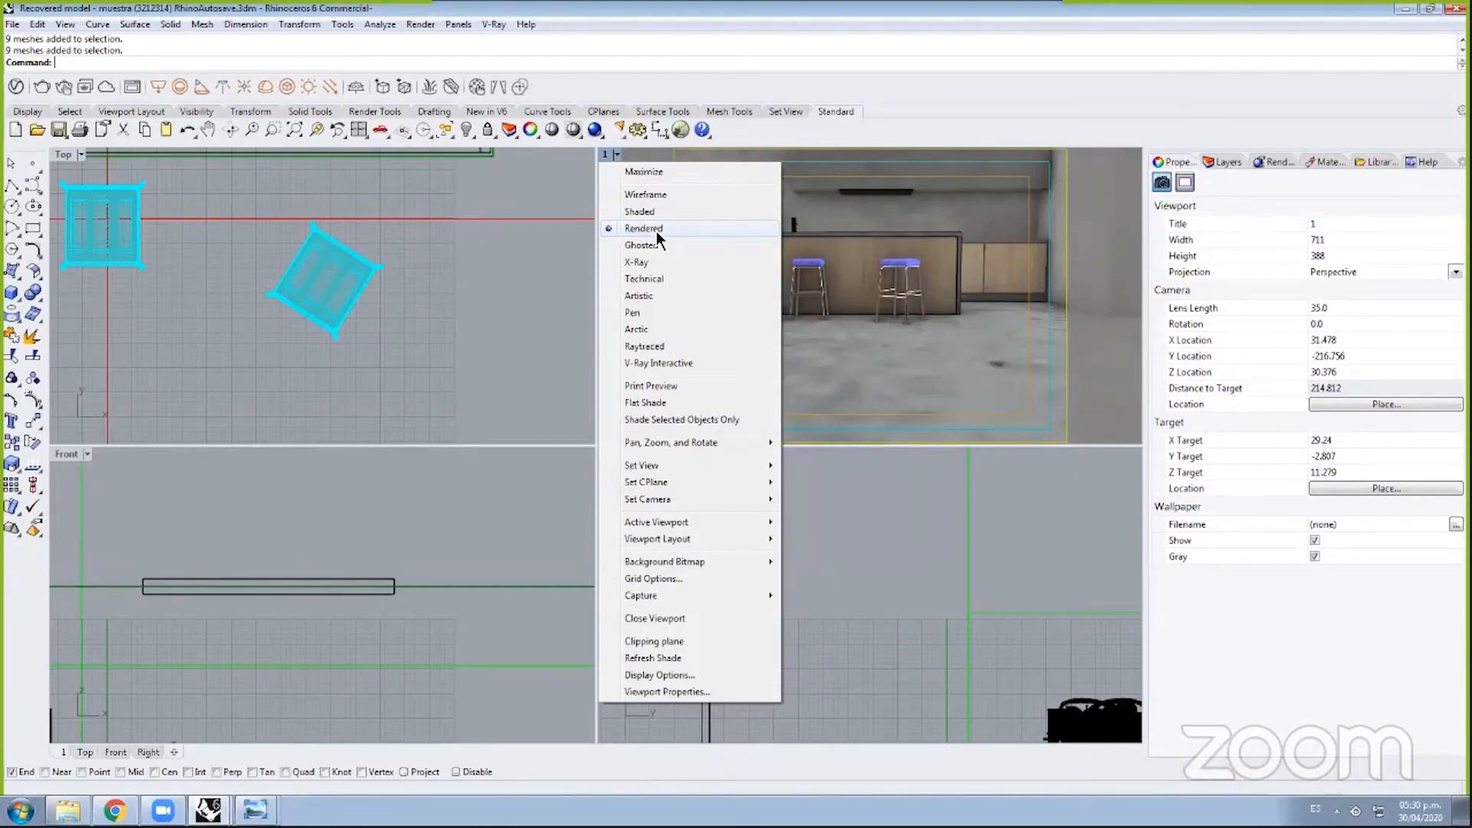
Step: Close the viewport menu and zoom the Top view out to show the whole kitchen layout
{"action": "mouse_move", "coordinate": [707, 461]}
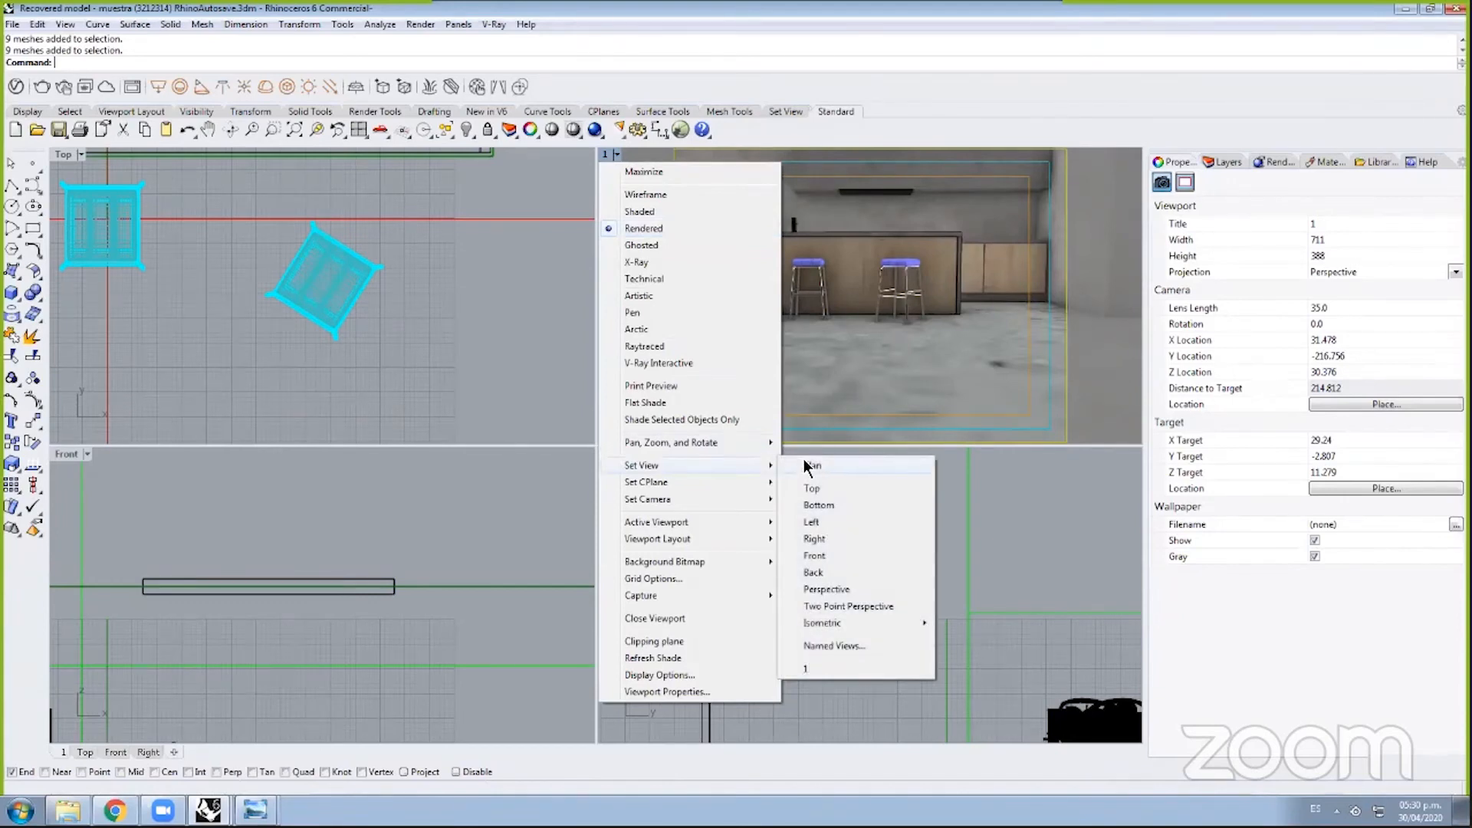
{"action": "mouse_move", "coordinate": [745, 482]}
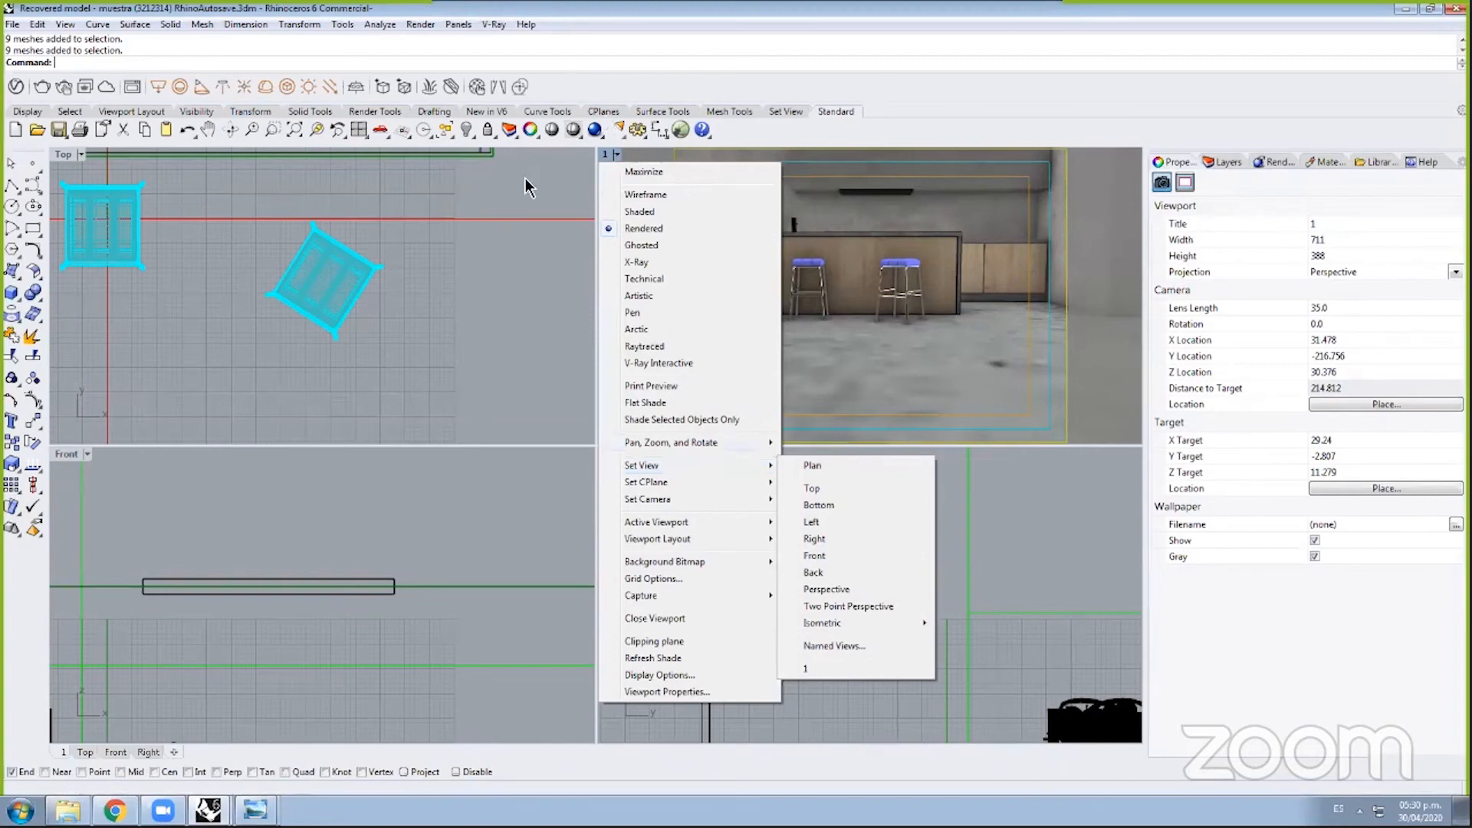
{"action": "left_click", "coordinate": [486, 264]}
{"action": "scroll", "coordinate": [487, 263], "scroll_direction": "up", "scroll_amount": 7}
{"action": "scroll", "coordinate": [486, 264], "scroll_direction": "down", "scroll_amount": 12}
{"action": "scroll", "coordinate": [487, 264], "scroll_direction": "down", "scroll_amount": 8}
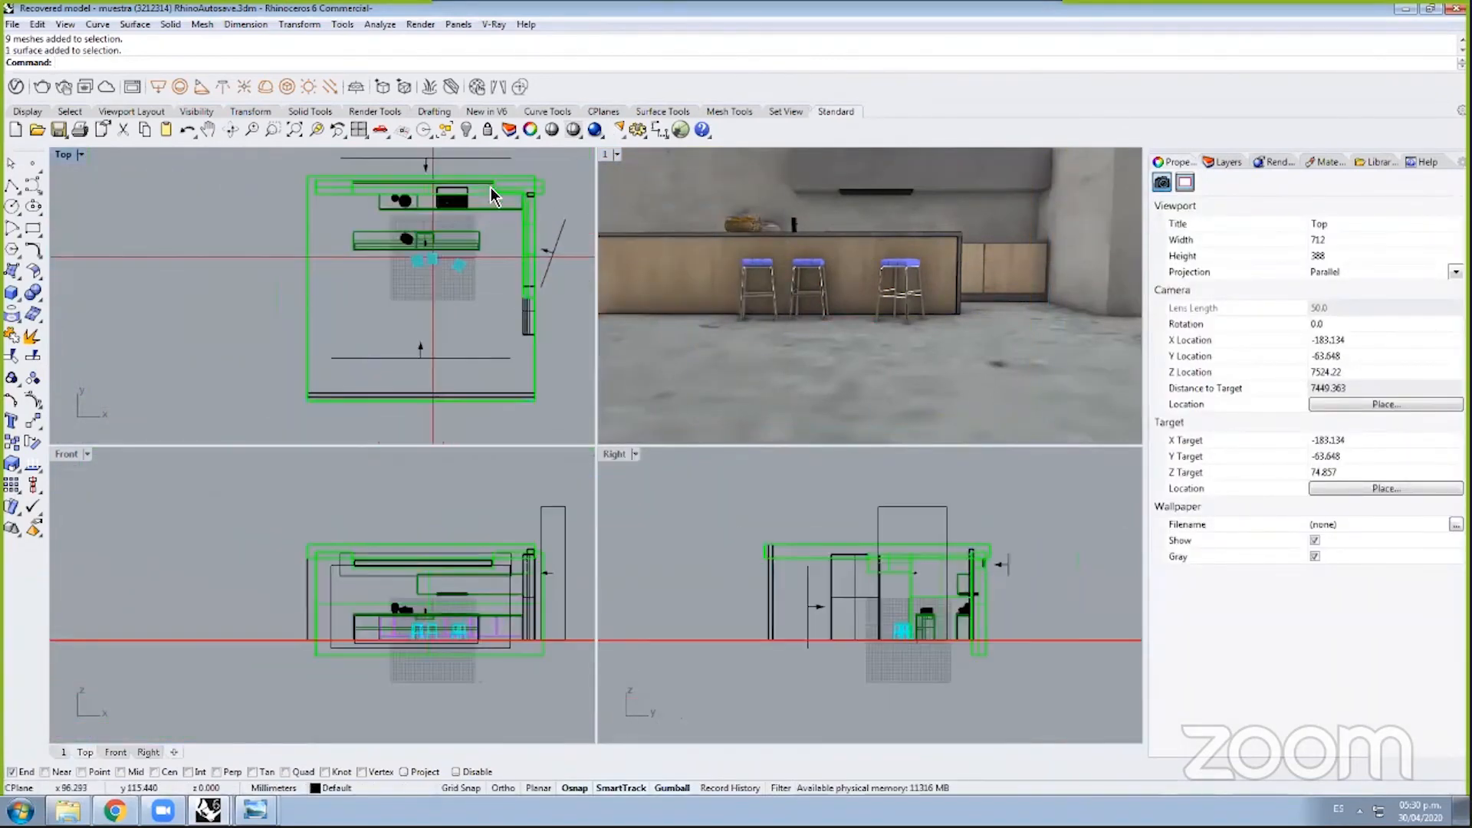
{"action": "left_click", "coordinate": [207, 810]}
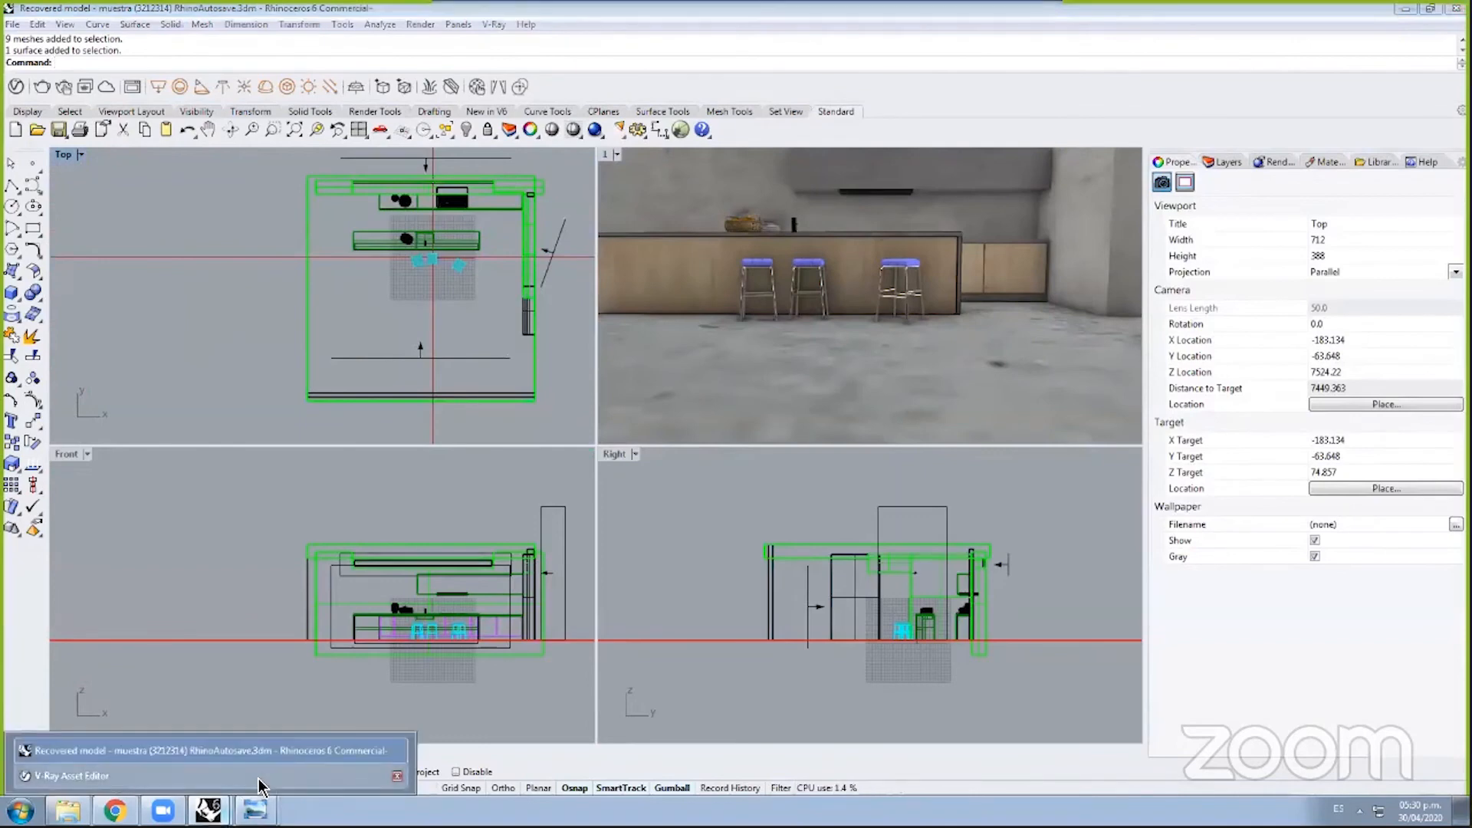
Step: Restore the V-Ray Asset Editor, open its render Settings, and expand Render Output and Global Illumination
{"action": "left_click", "coordinate": [260, 777]}
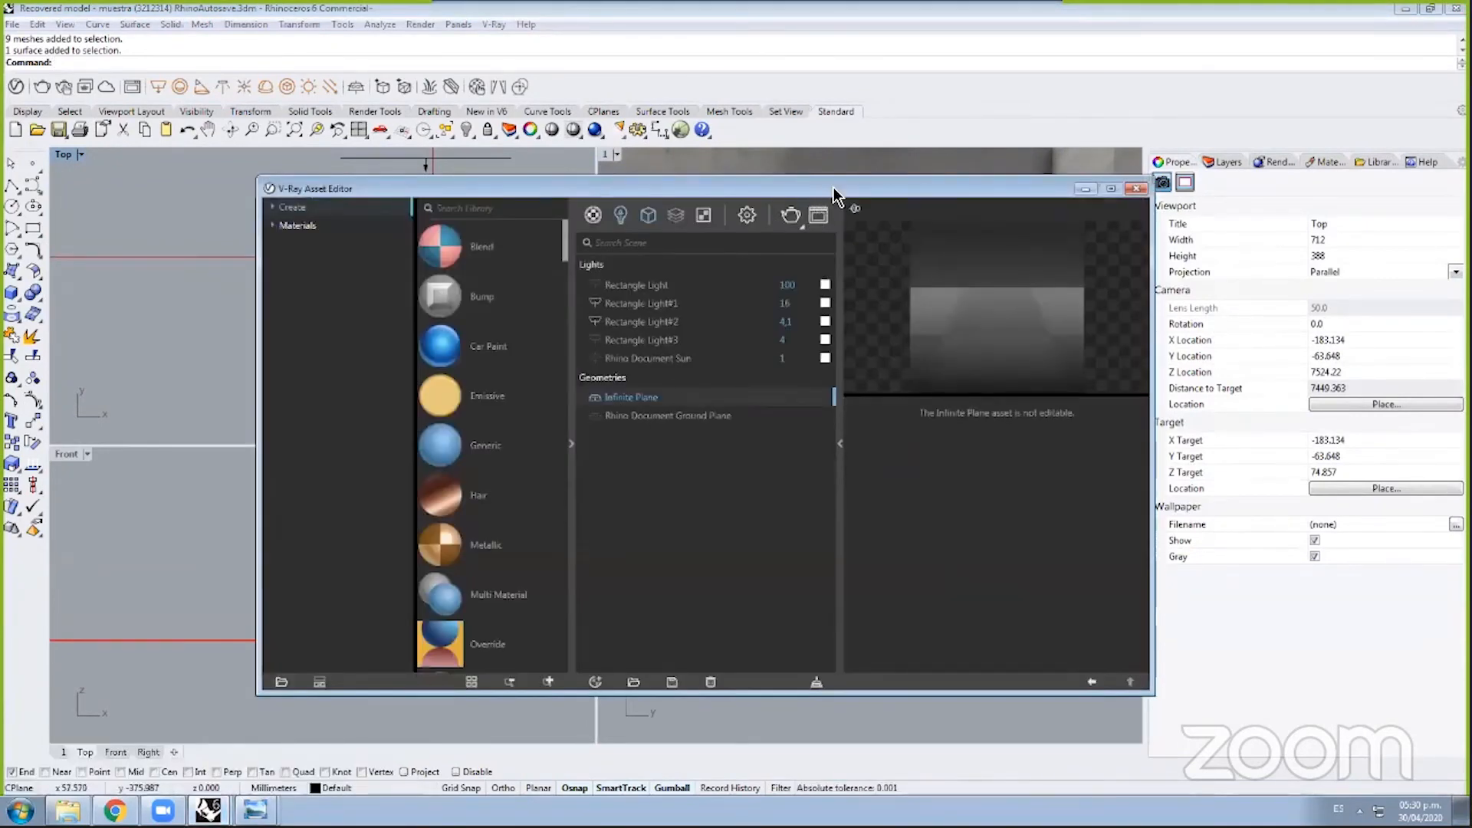
{"action": "left_click_drag", "start_coordinate": [834, 187], "coordinate": [1077, 122]}
{"action": "left_click", "coordinate": [990, 152]}
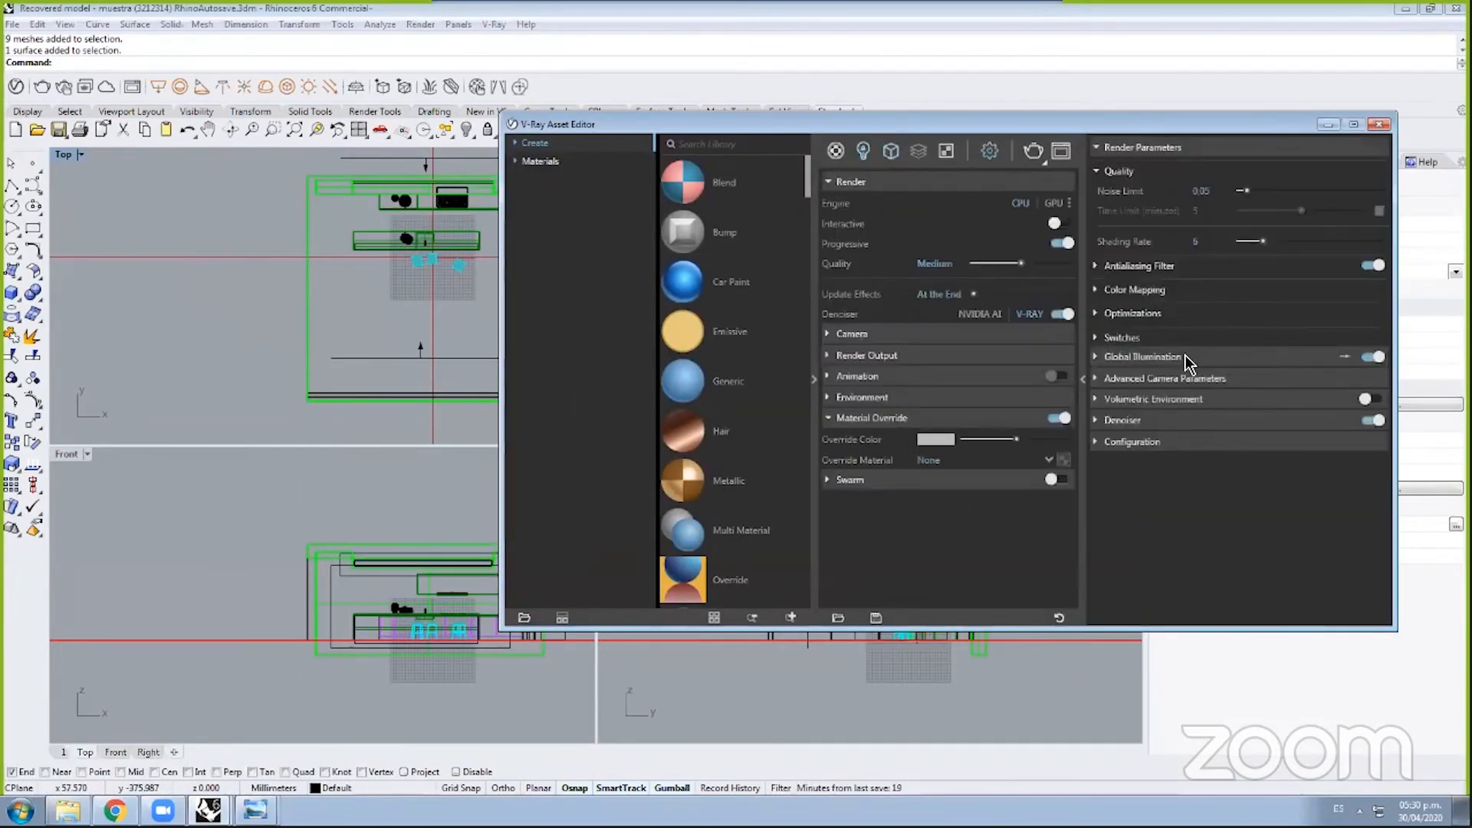
{"action": "left_click", "coordinate": [835, 357]}
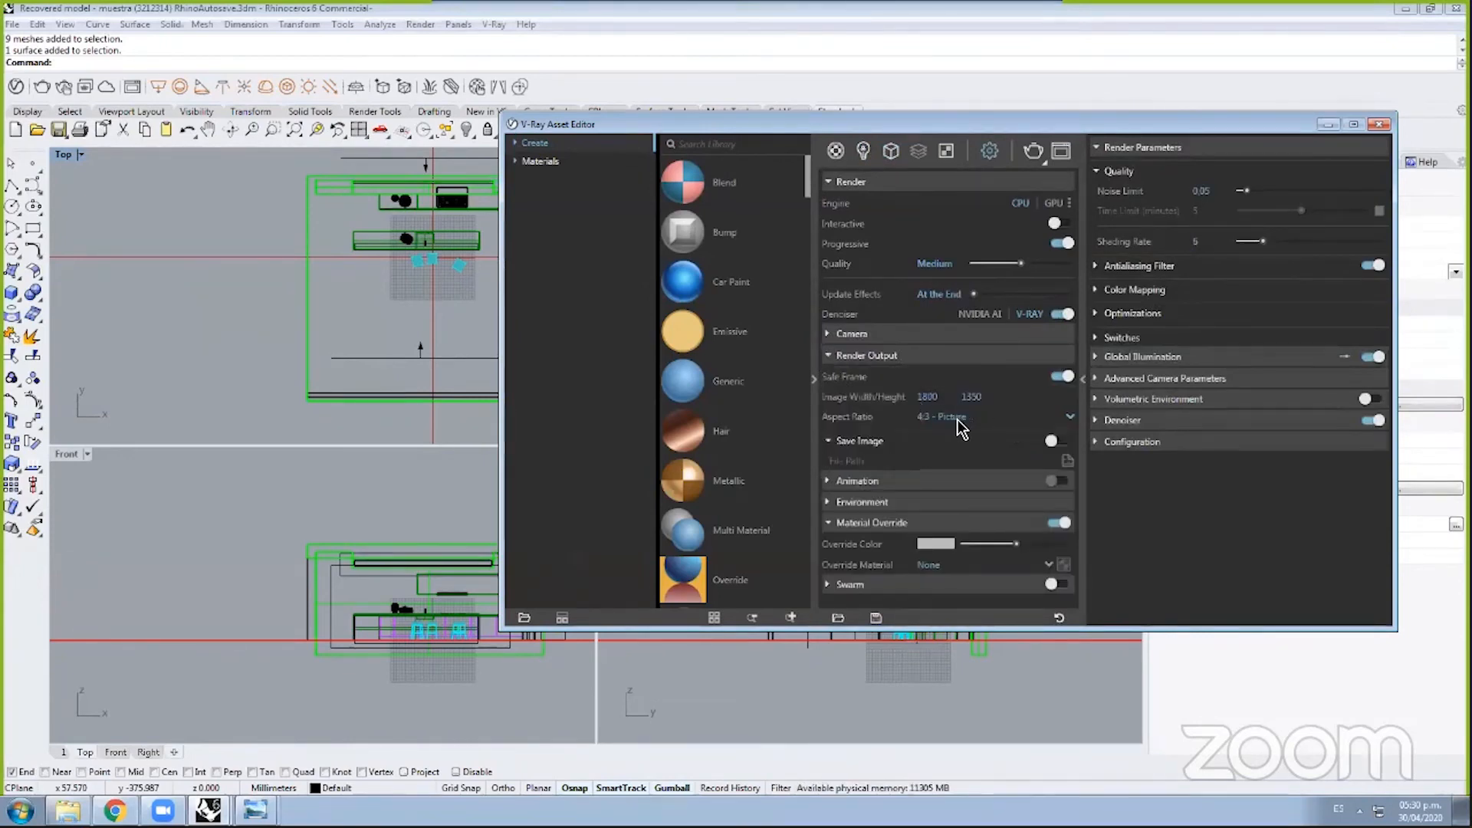
{"action": "left_click", "coordinate": [1170, 361]}
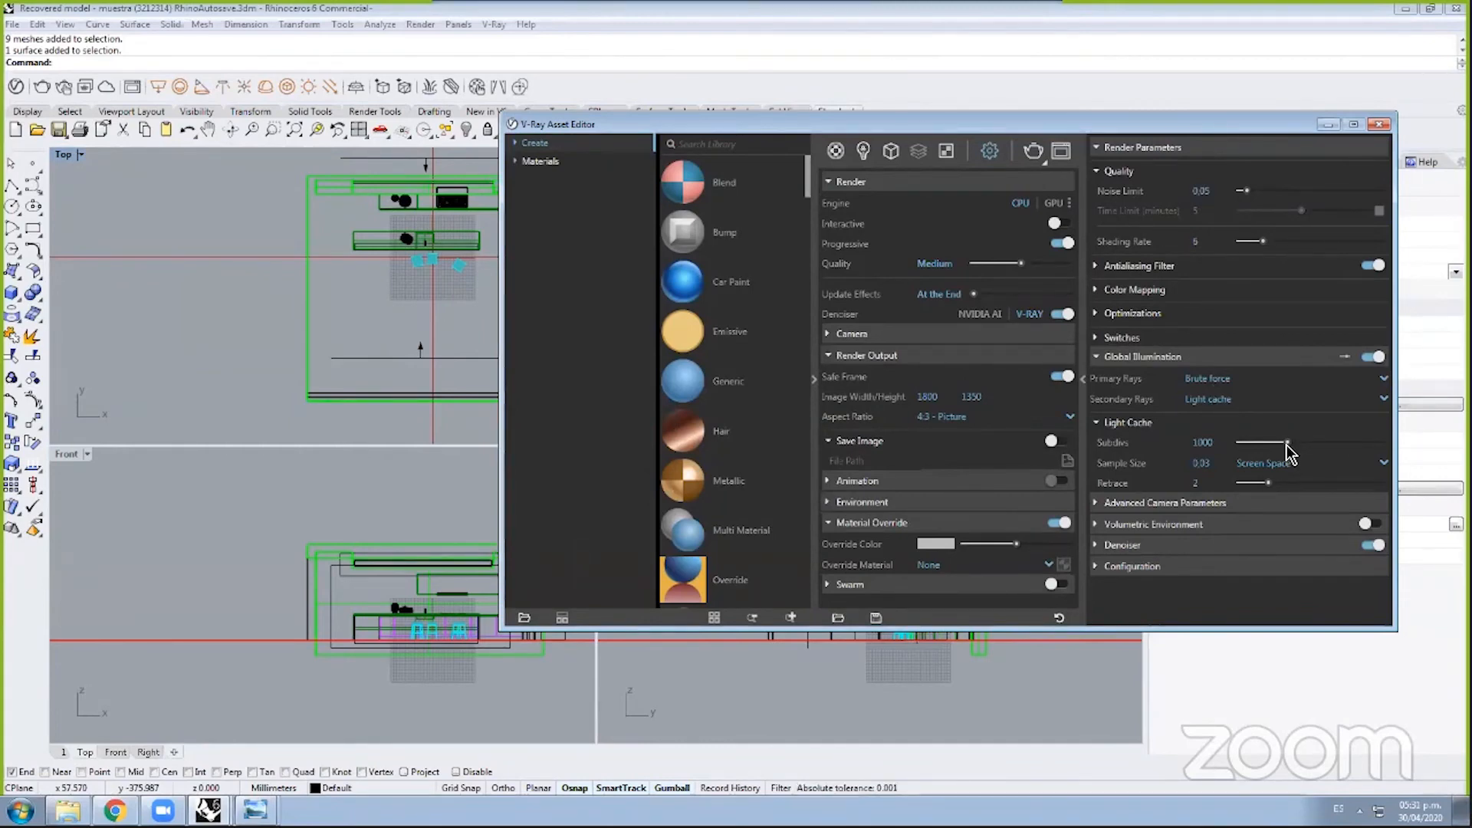
Step: Return primary rays to Brute force after trying Irradiance map, keep Light cache secondary, and expand Denoiser
{"action": "left_click", "coordinate": [1222, 387]}
{"action": "left_click", "coordinate": [1224, 398]}
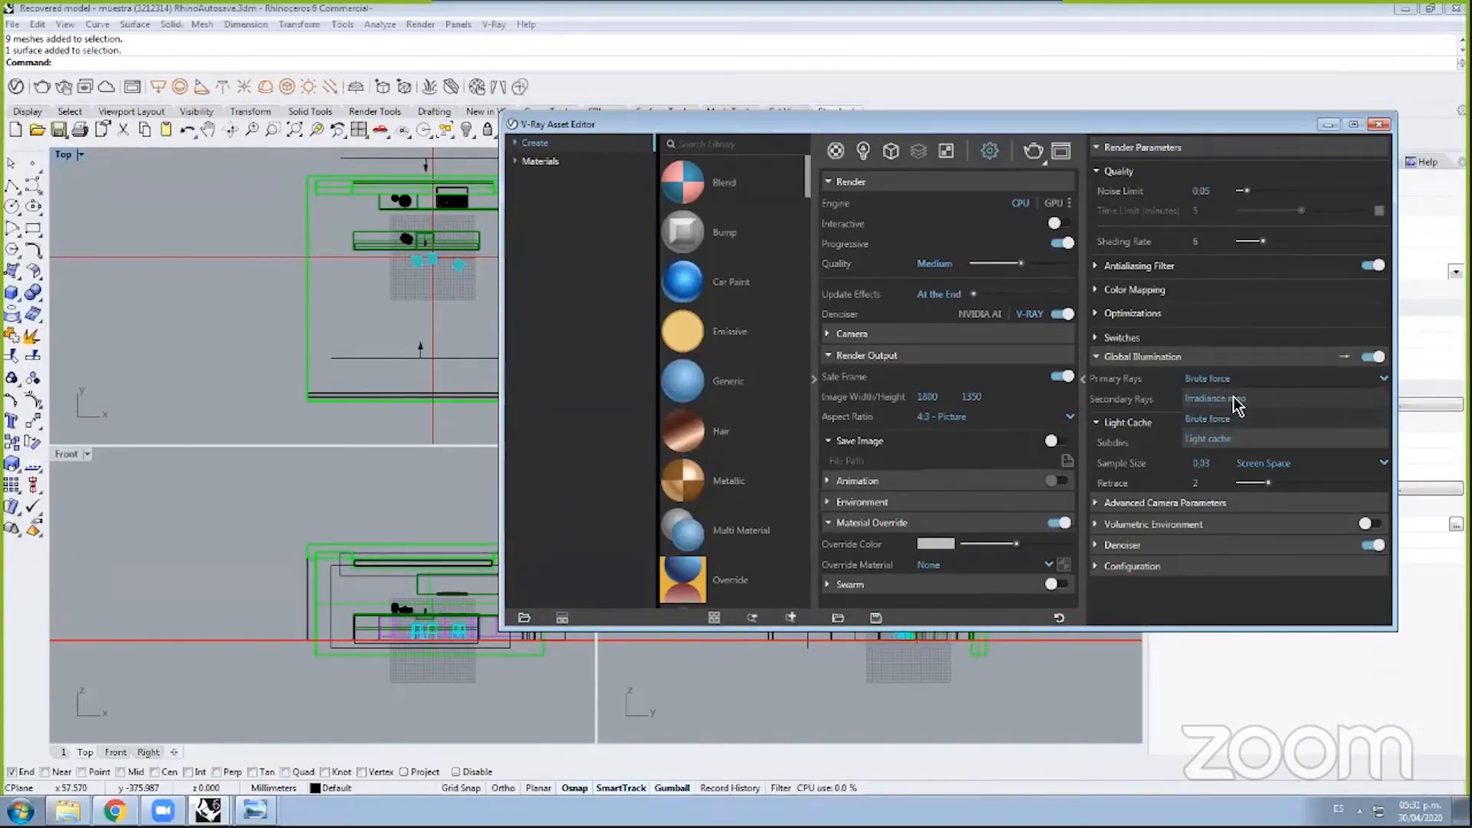
{"action": "left_click", "coordinate": [1213, 398]}
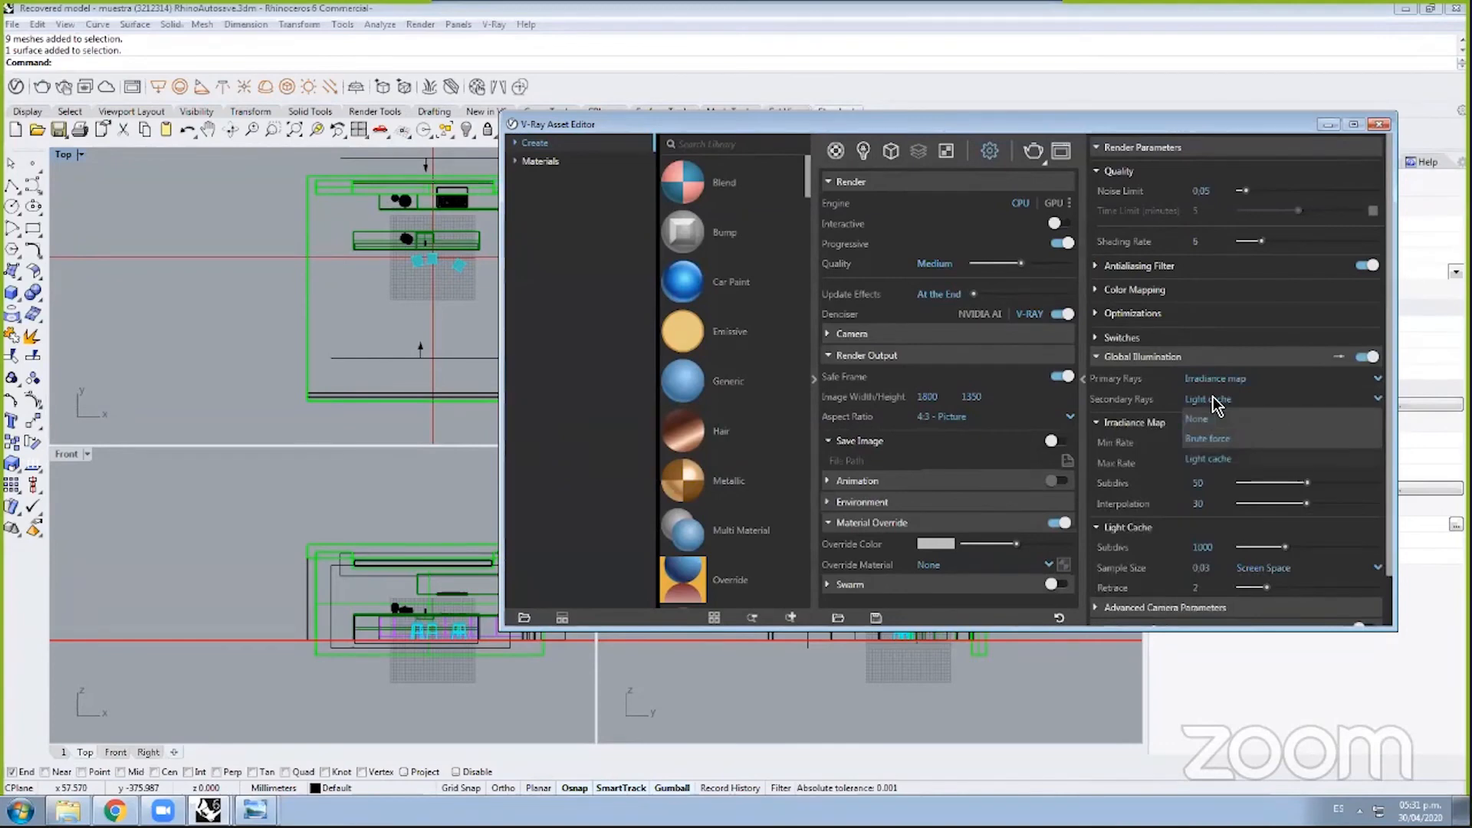
{"action": "left_click", "coordinate": [1217, 400]}
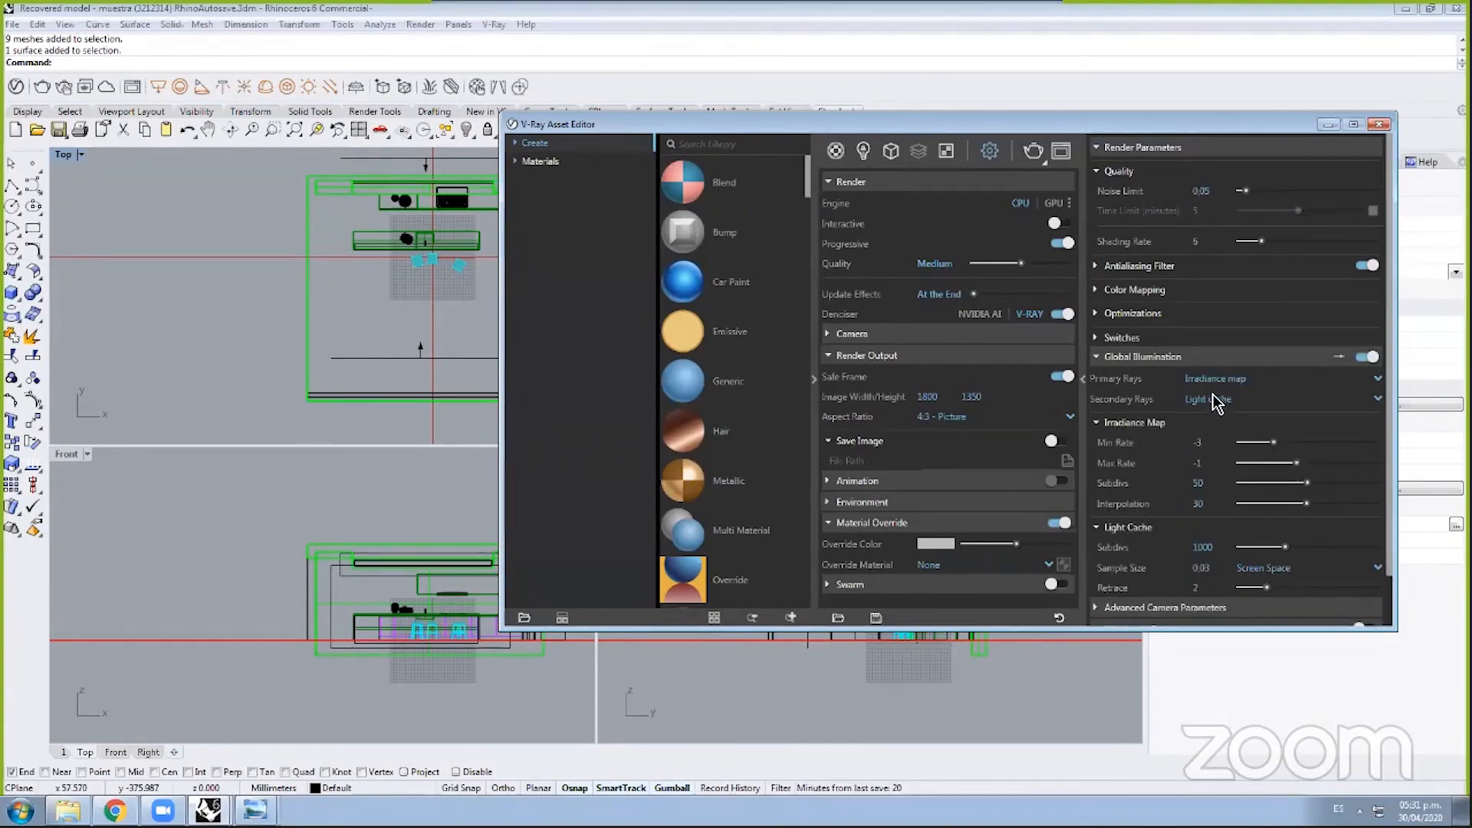
{"action": "left_click", "coordinate": [1242, 399]}
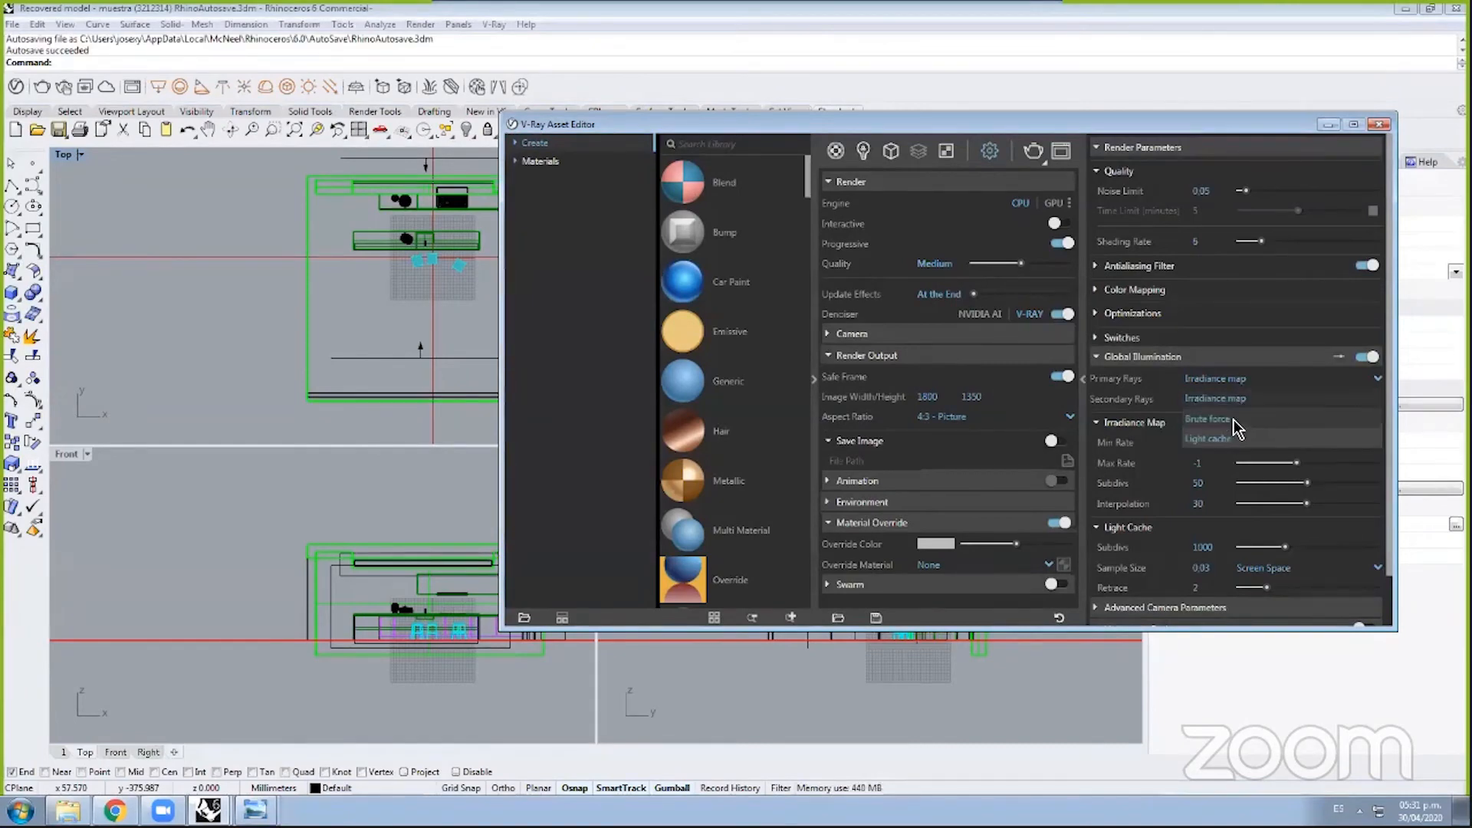
{"action": "left_click", "coordinate": [1240, 419]}
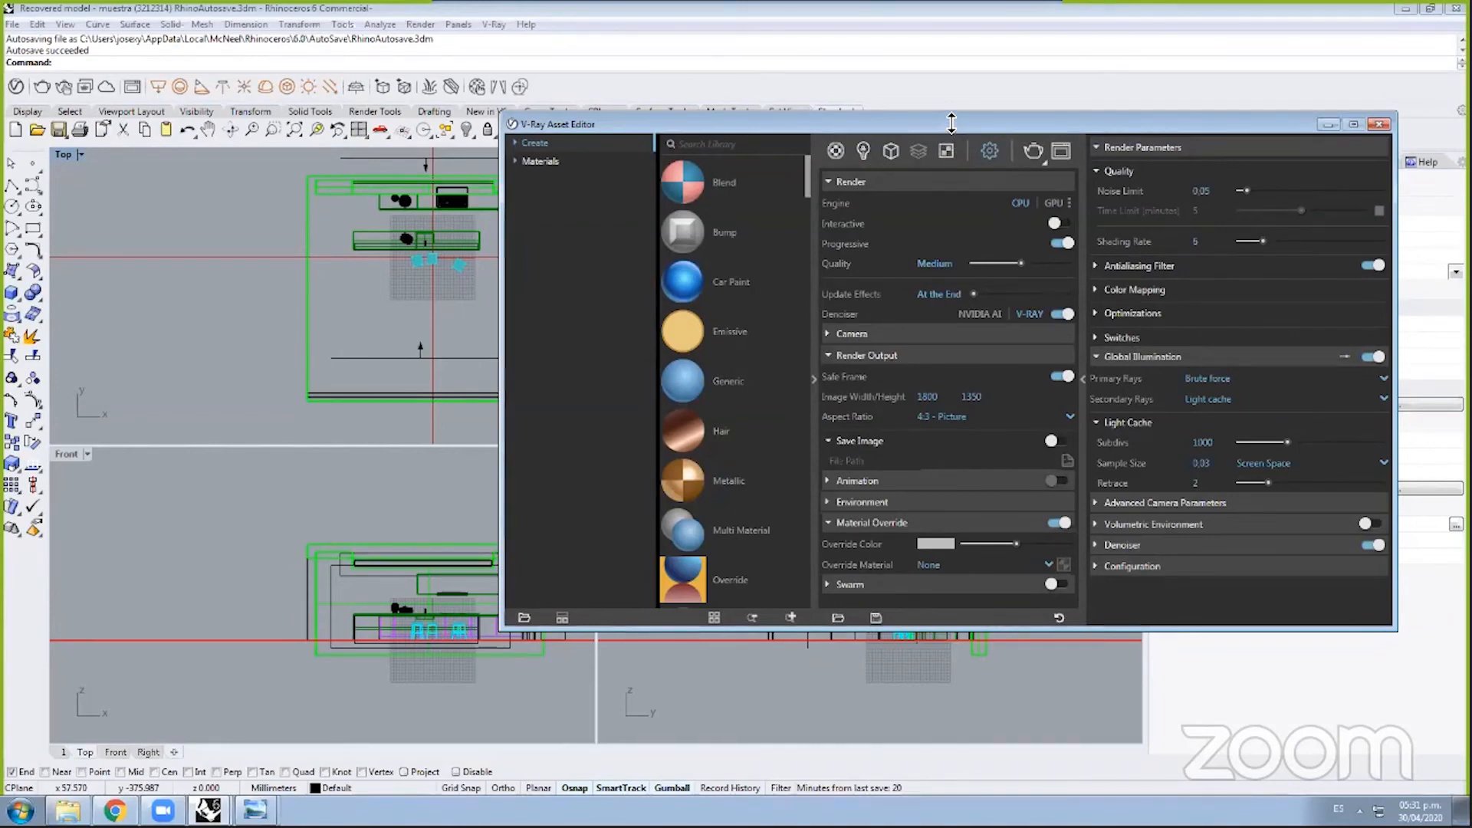
{"action": "left_click_drag", "start_coordinate": [951, 125], "coordinate": [796, 158]}
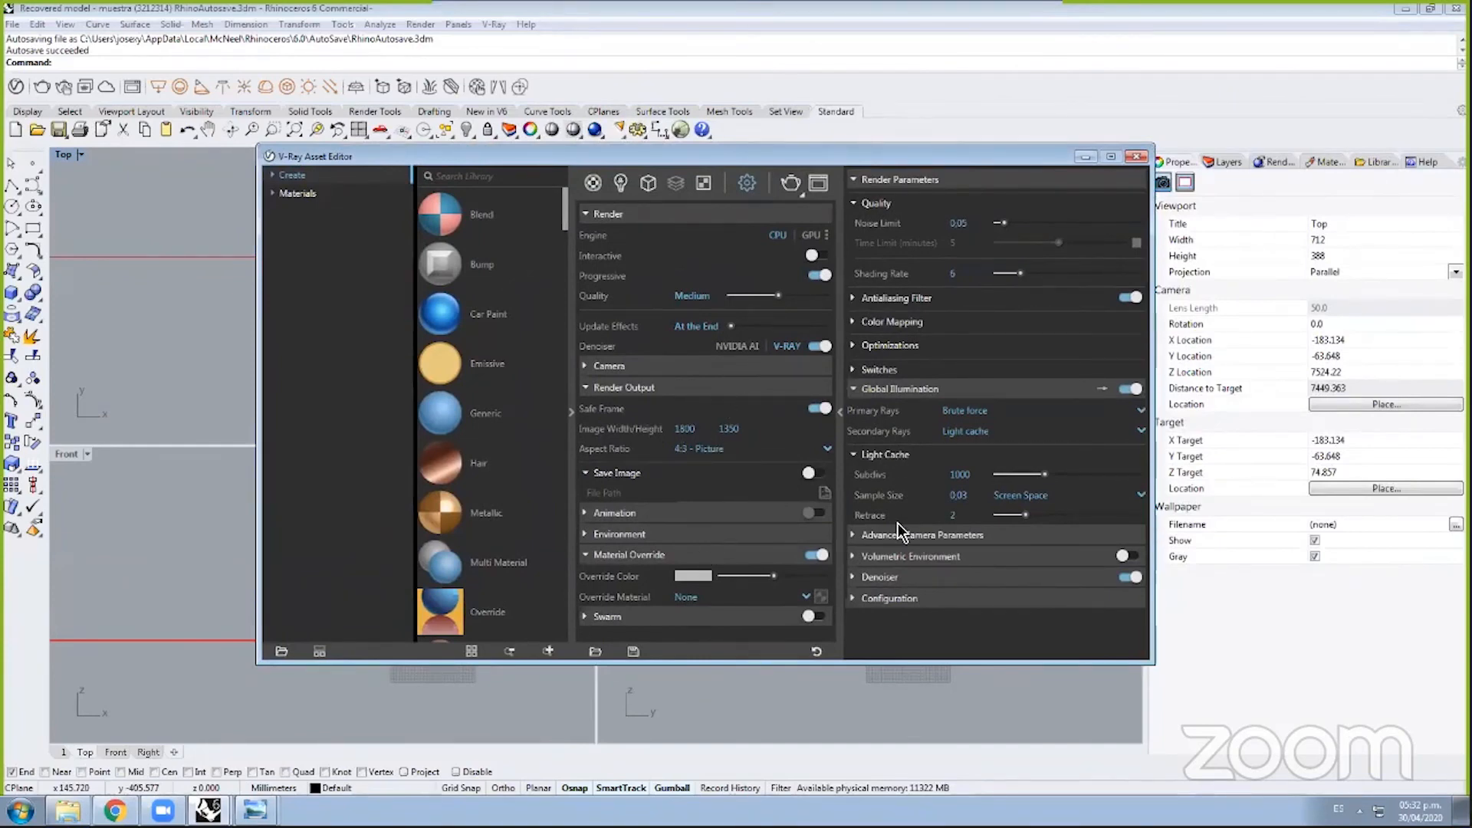
{"action": "left_click", "coordinate": [880, 578]}
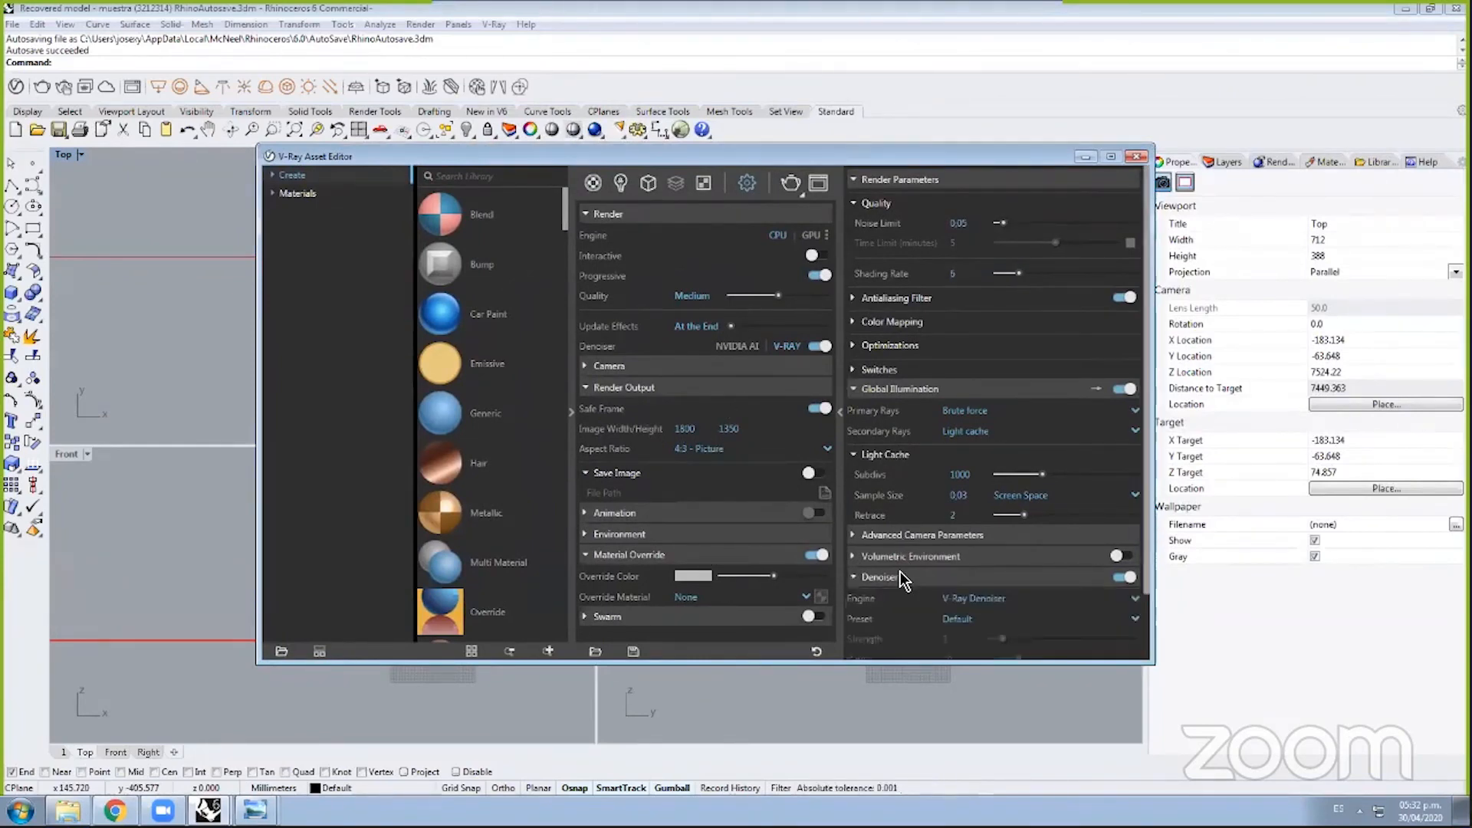
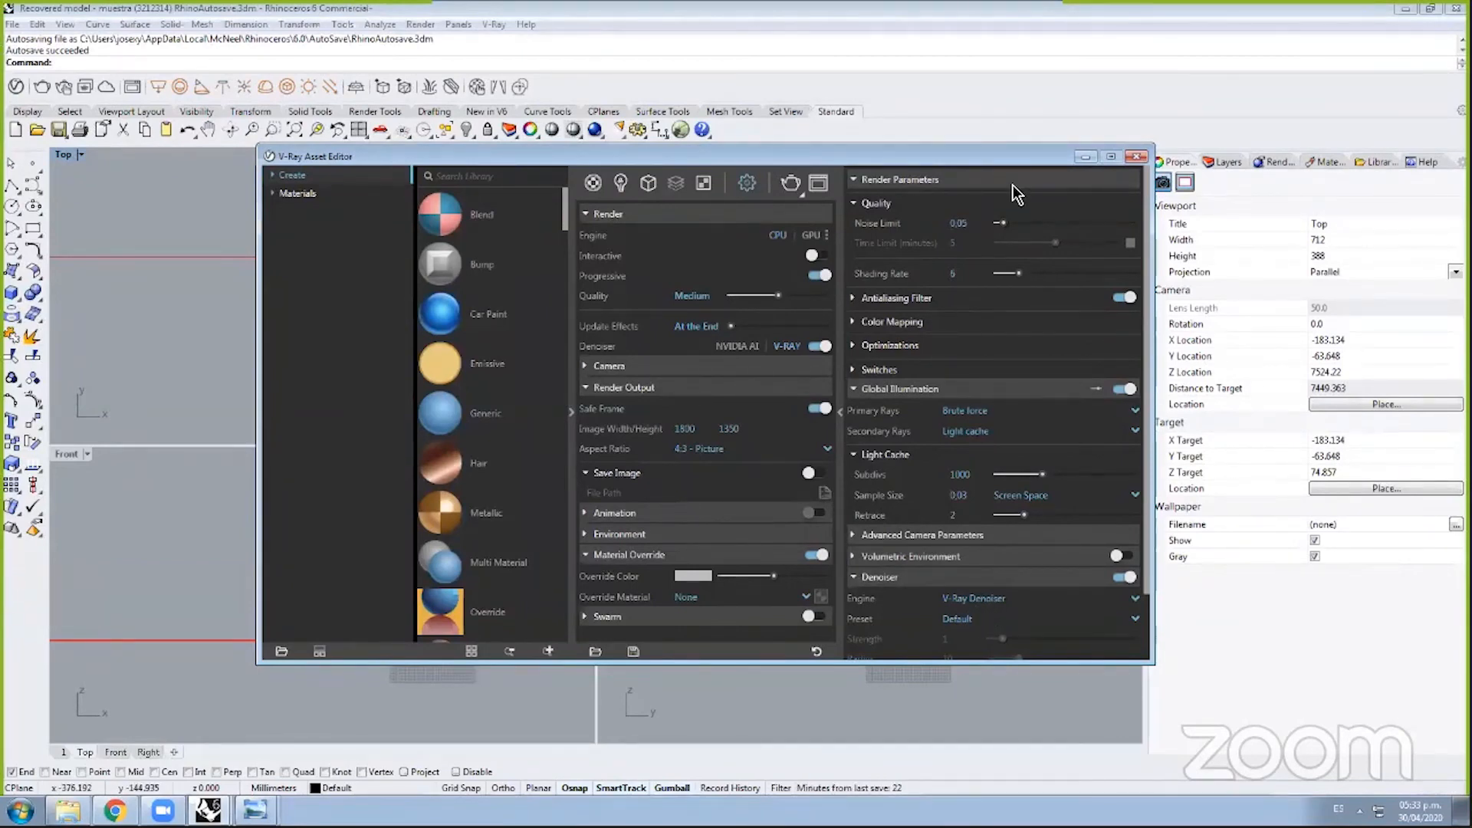
Step: Try V-Ray noise limit values of 1 and then 0,75 in the Quality settings
{"action": "left_click_drag", "start_coordinate": [1008, 155], "coordinate": [972, 185]}
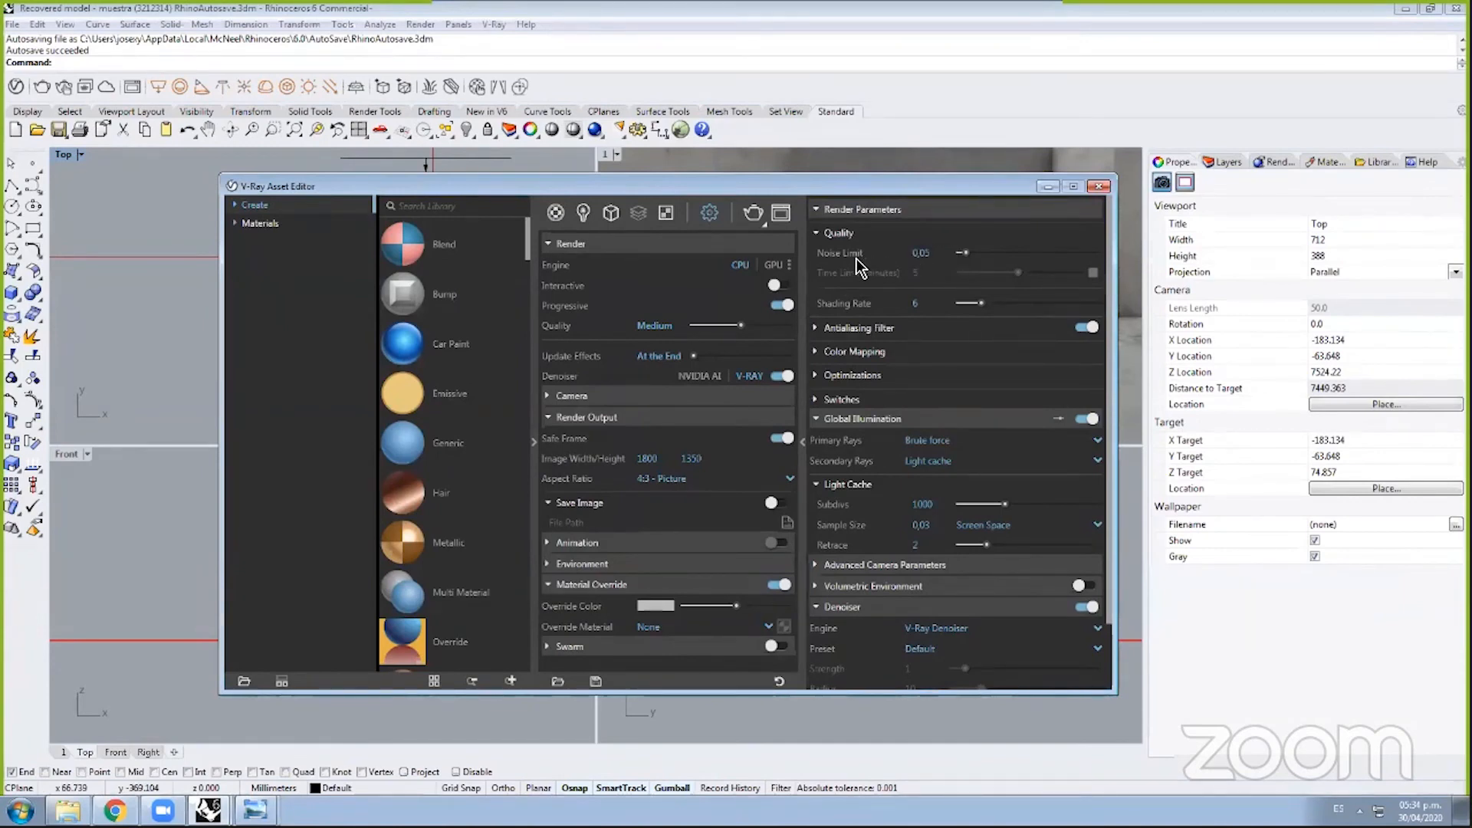
{"action": "mouse_move", "coordinate": [853, 256]}
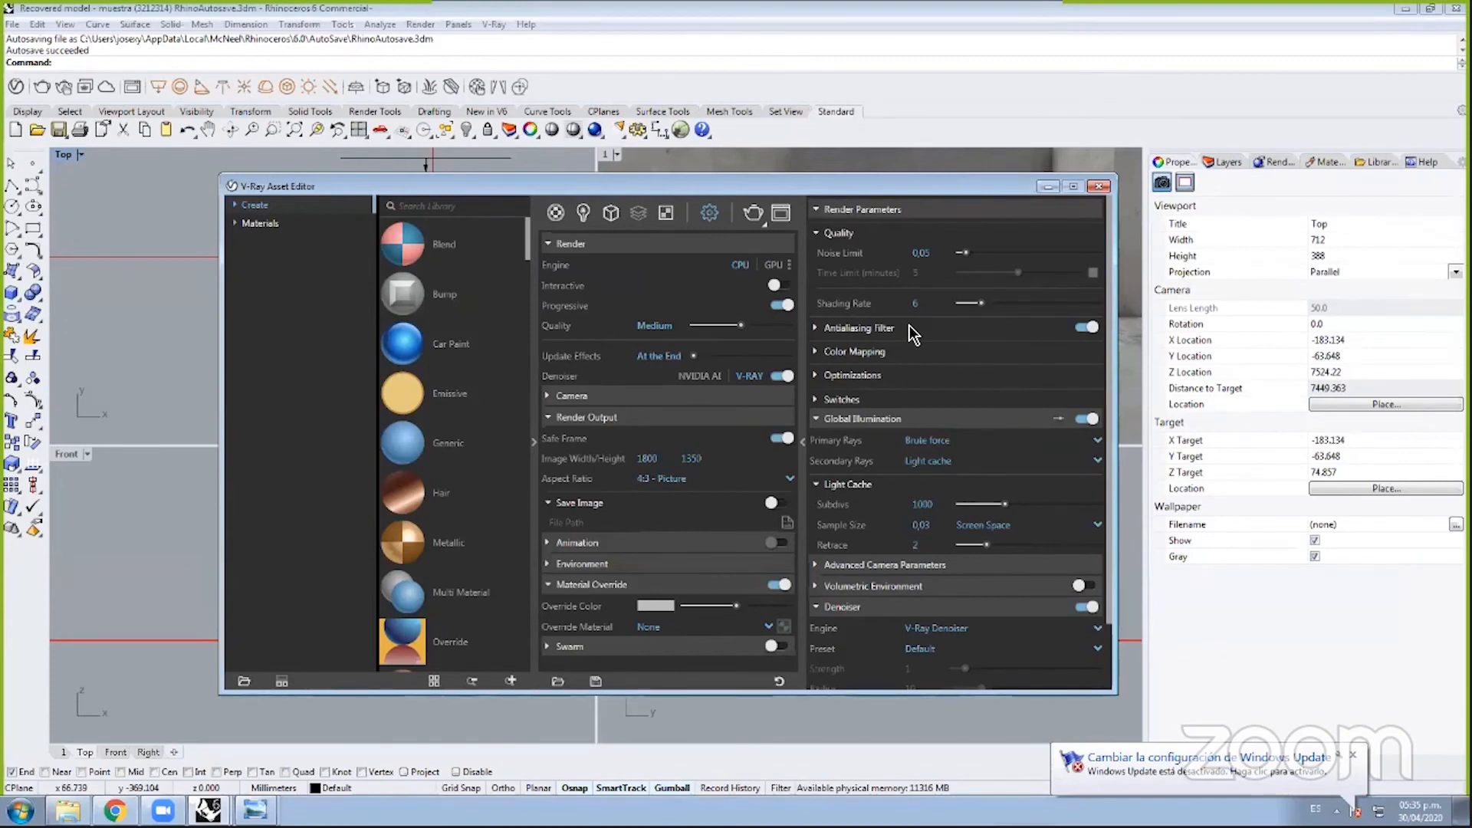
{"action": "double_click", "coordinate": [922, 254]}
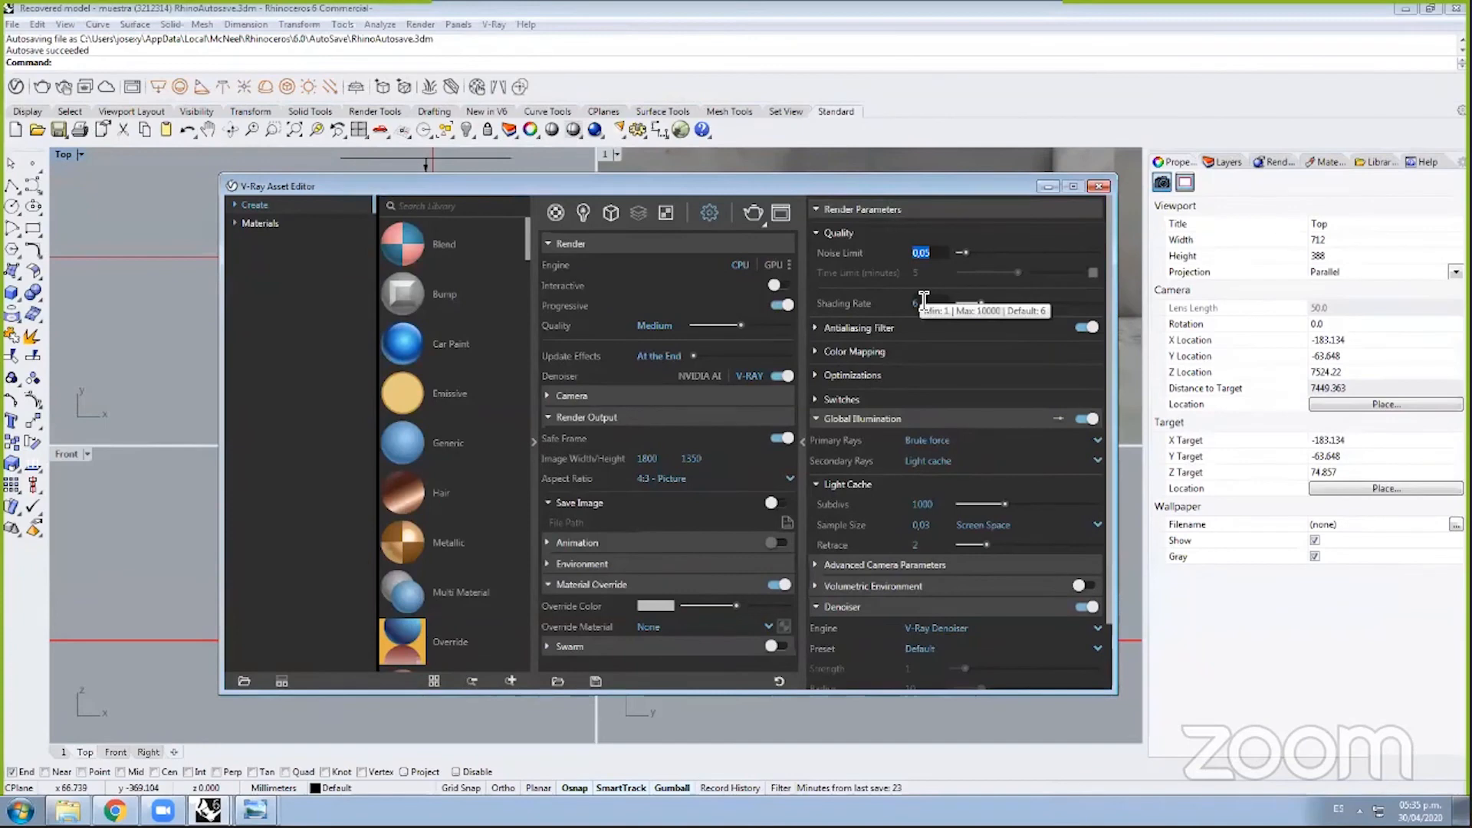
{"action": "type", "text": "1"}
{"action": "key", "text": "Return"}
{"action": "left_click", "coordinate": [916, 254]}
{"action": "type", "text": "0,75"}
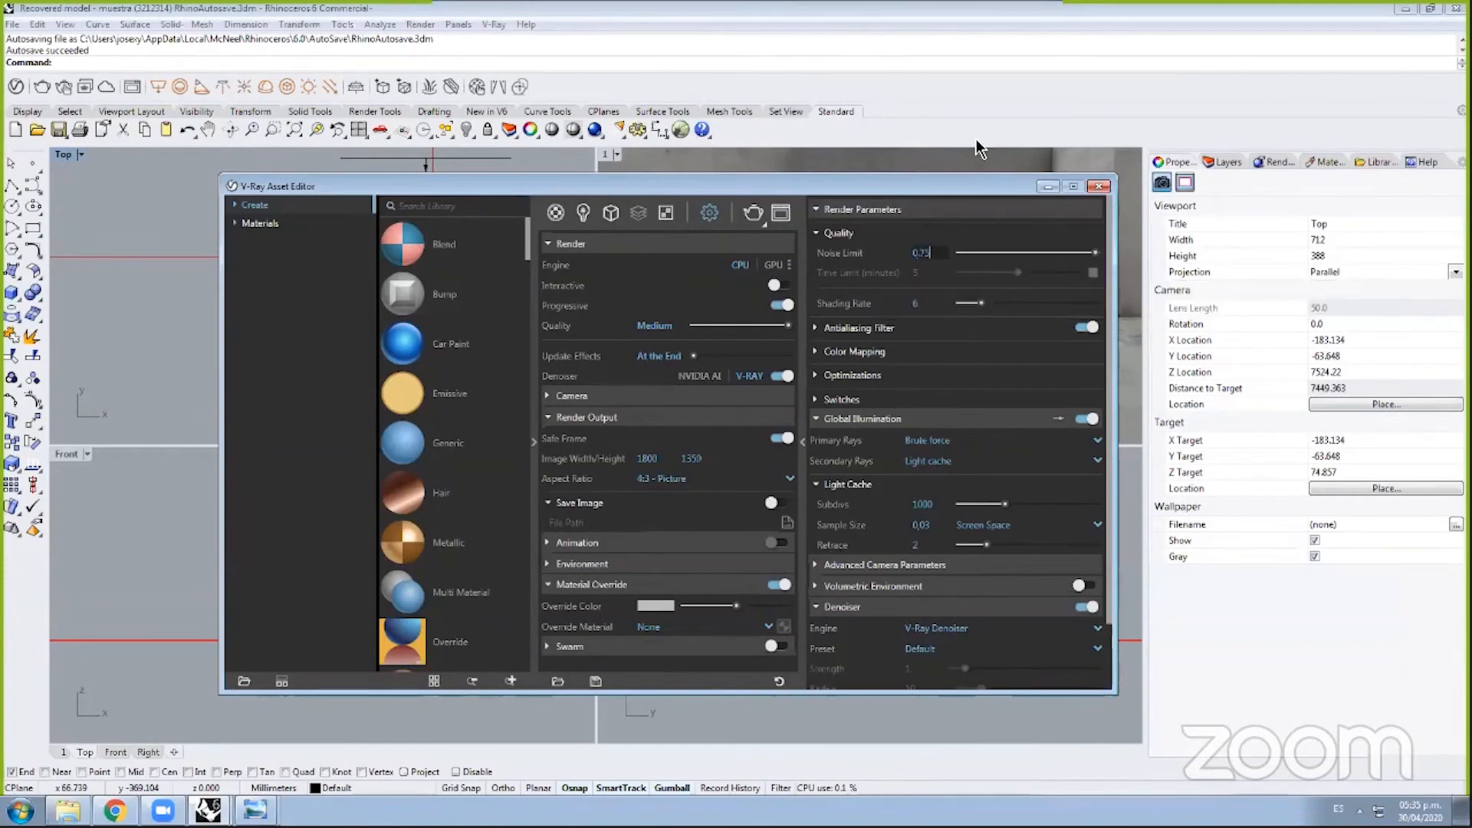
{"action": "key", "text": "Return"}
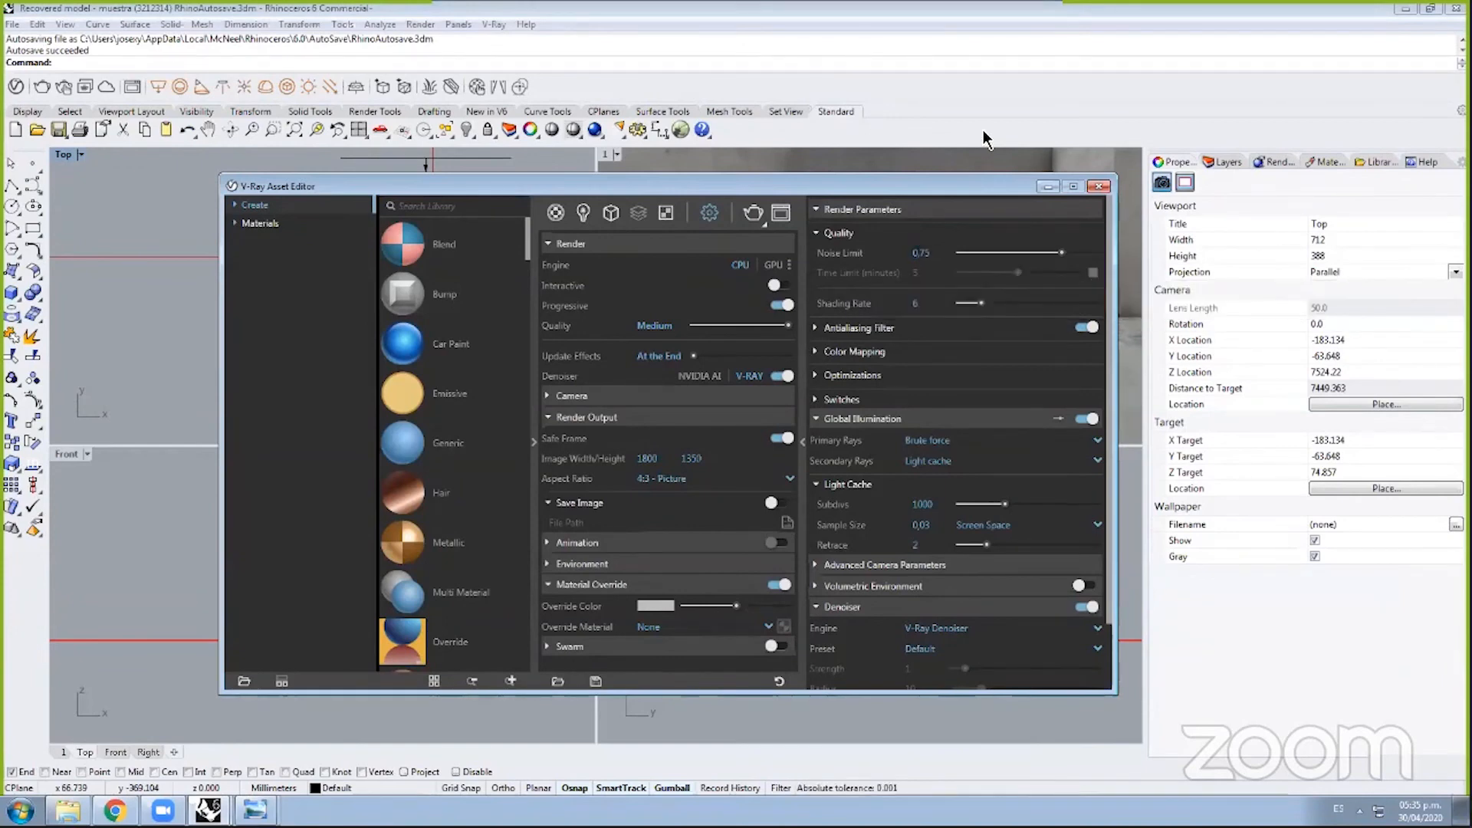
Step: Lower the noise limit through 0,6 to a final value of 0,3
{"action": "key", "text": "BackSpace"}
{"action": "key", "text": "BackSpace"}
{"action": "key", "text": "BackSpace"}
{"action": "type", "text": ",6"}
{"action": "key", "text": "Return"}
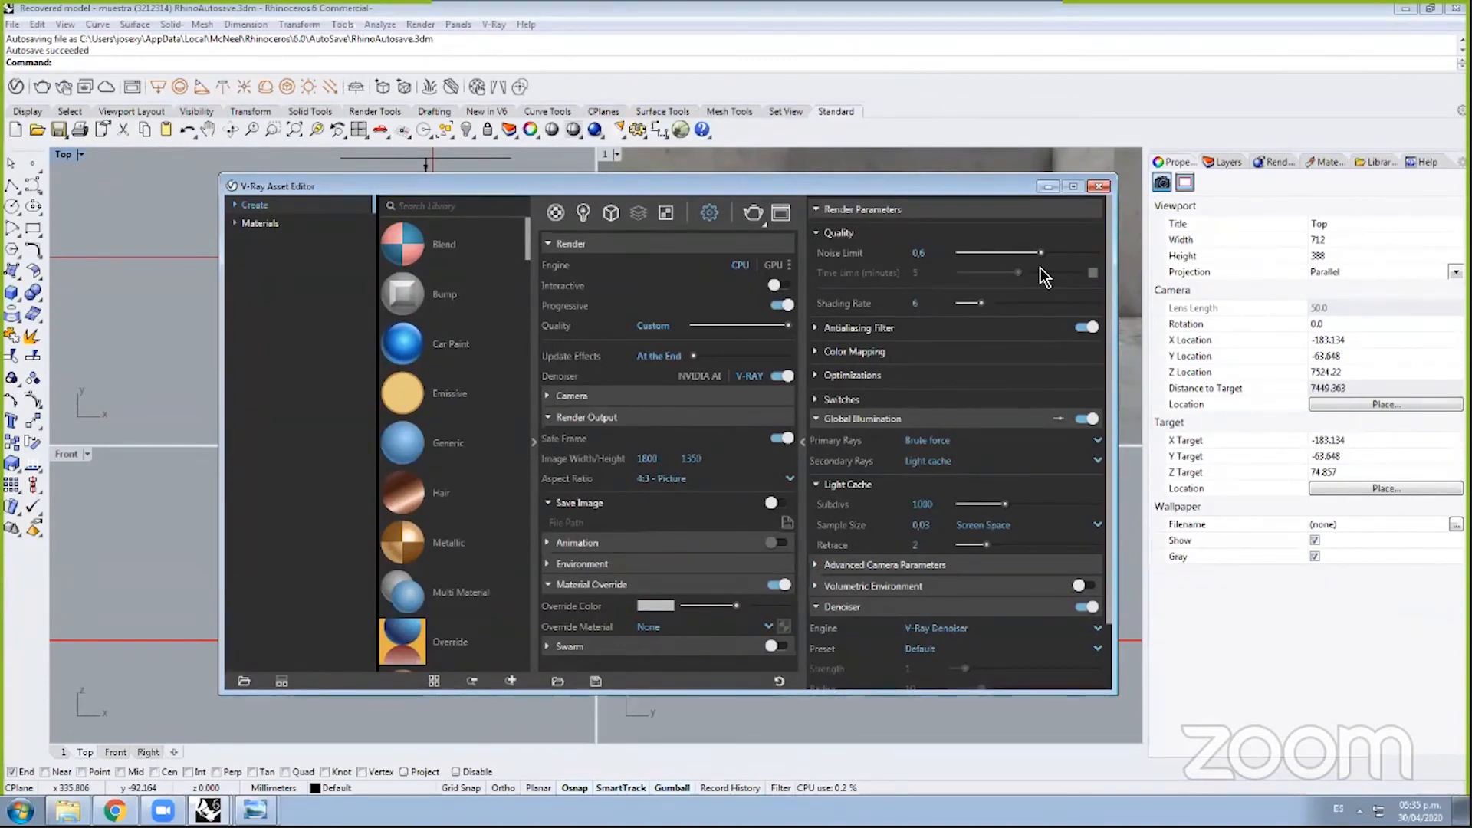
{"action": "left_click", "coordinate": [933, 255]}
{"action": "key", "text": "BackSpace"}
{"action": "key", "text": "BackSpace"}
{"action": "key", "text": "Return"}
{"action": "mouse_move", "coordinate": [891, 296]}
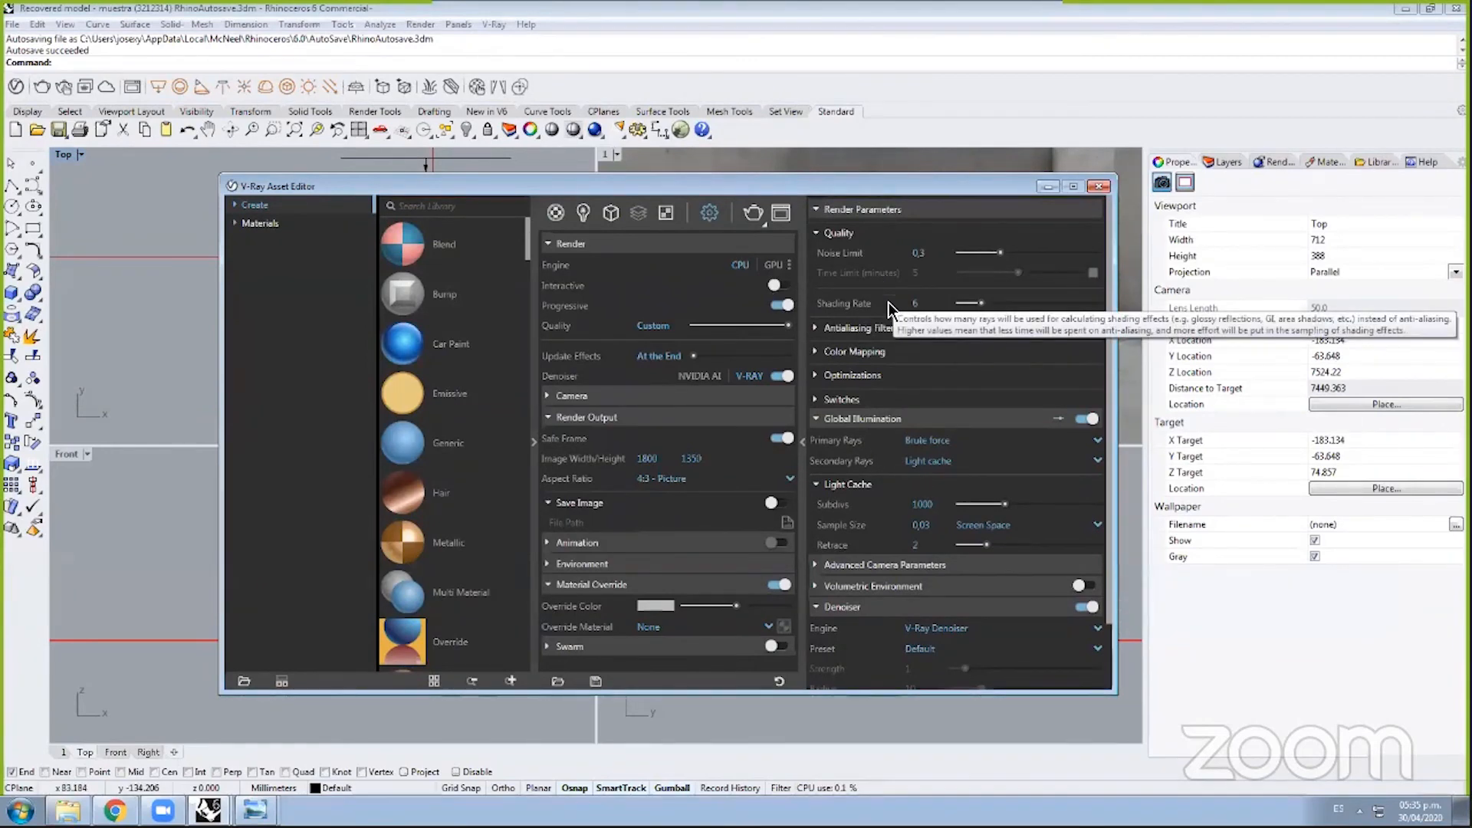
{"action": "scroll", "coordinate": [863, 353], "scroll_direction": "down", "scroll_amount": 2}
{"action": "scroll", "coordinate": [863, 352], "scroll_direction": "up", "scroll_amount": 2}
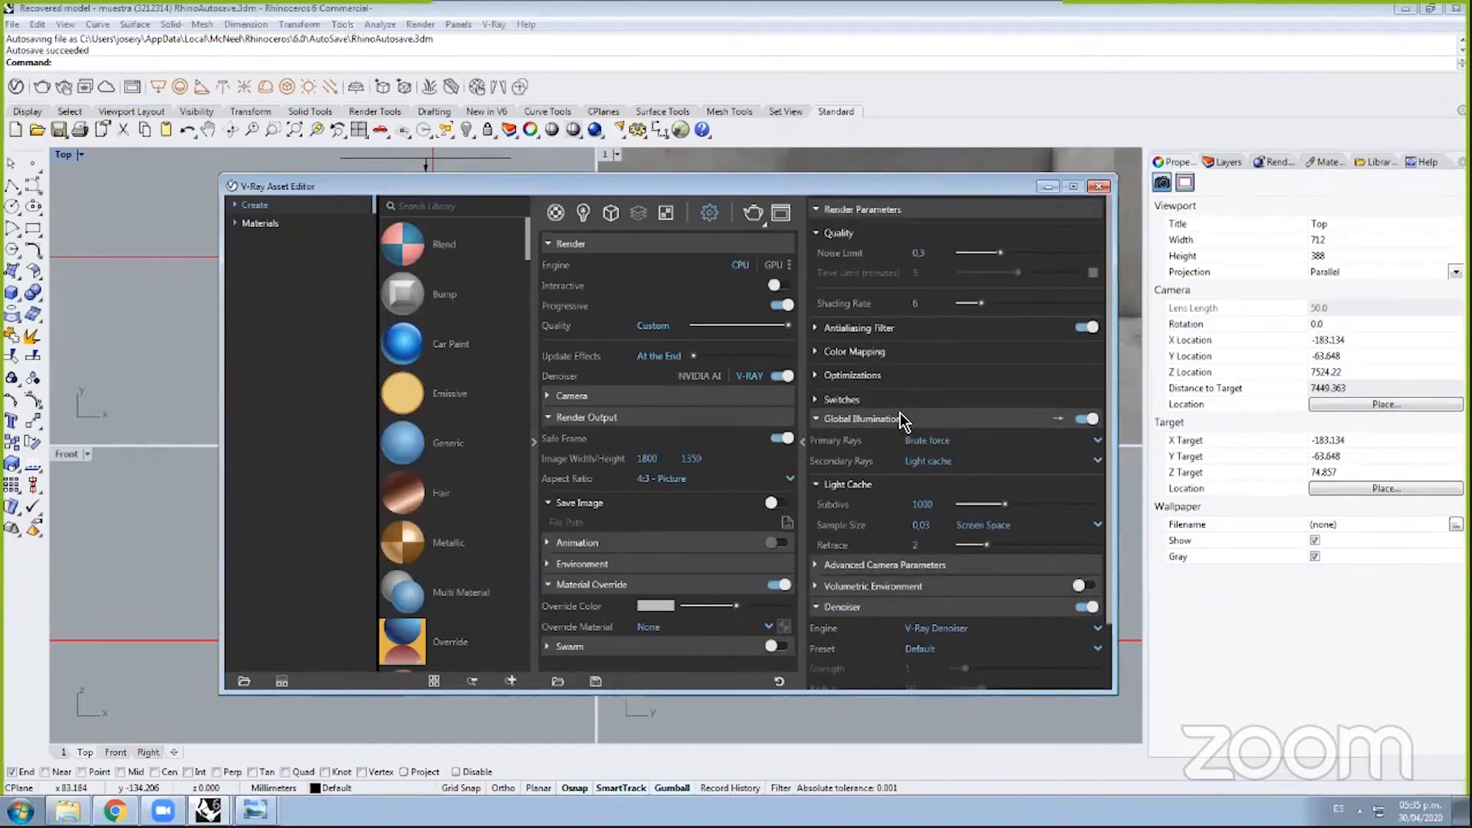
Step: Expand V-Ray Optimizations to show adaptive lights, opacity depth and max ray intensity
{"action": "left_click", "coordinate": [871, 376]}
{"action": "scroll", "coordinate": [916, 403], "scroll_direction": "down", "scroll_amount": 5}
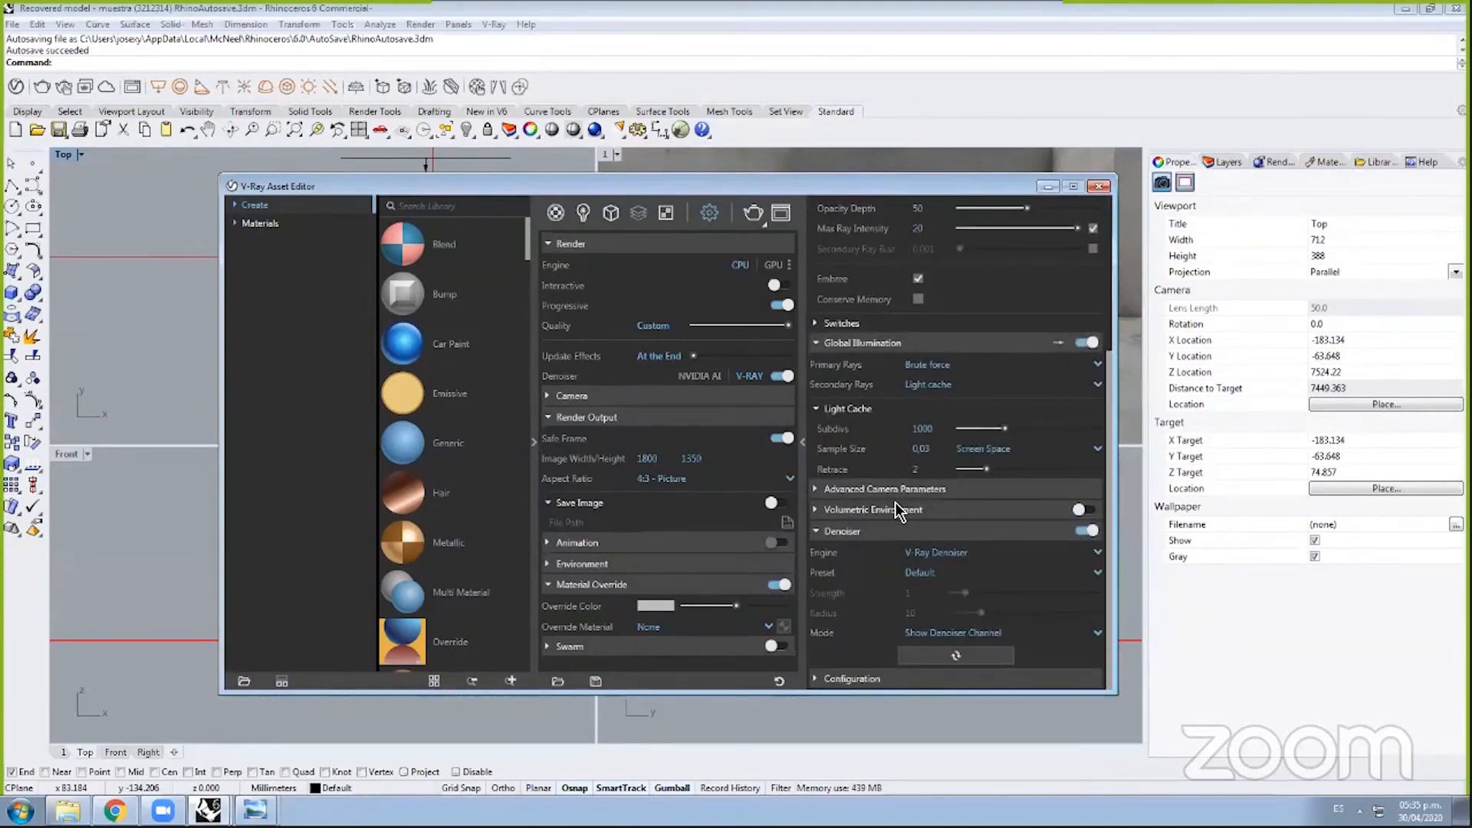
{"action": "scroll", "coordinate": [894, 495], "scroll_direction": "up", "scroll_amount": 5}
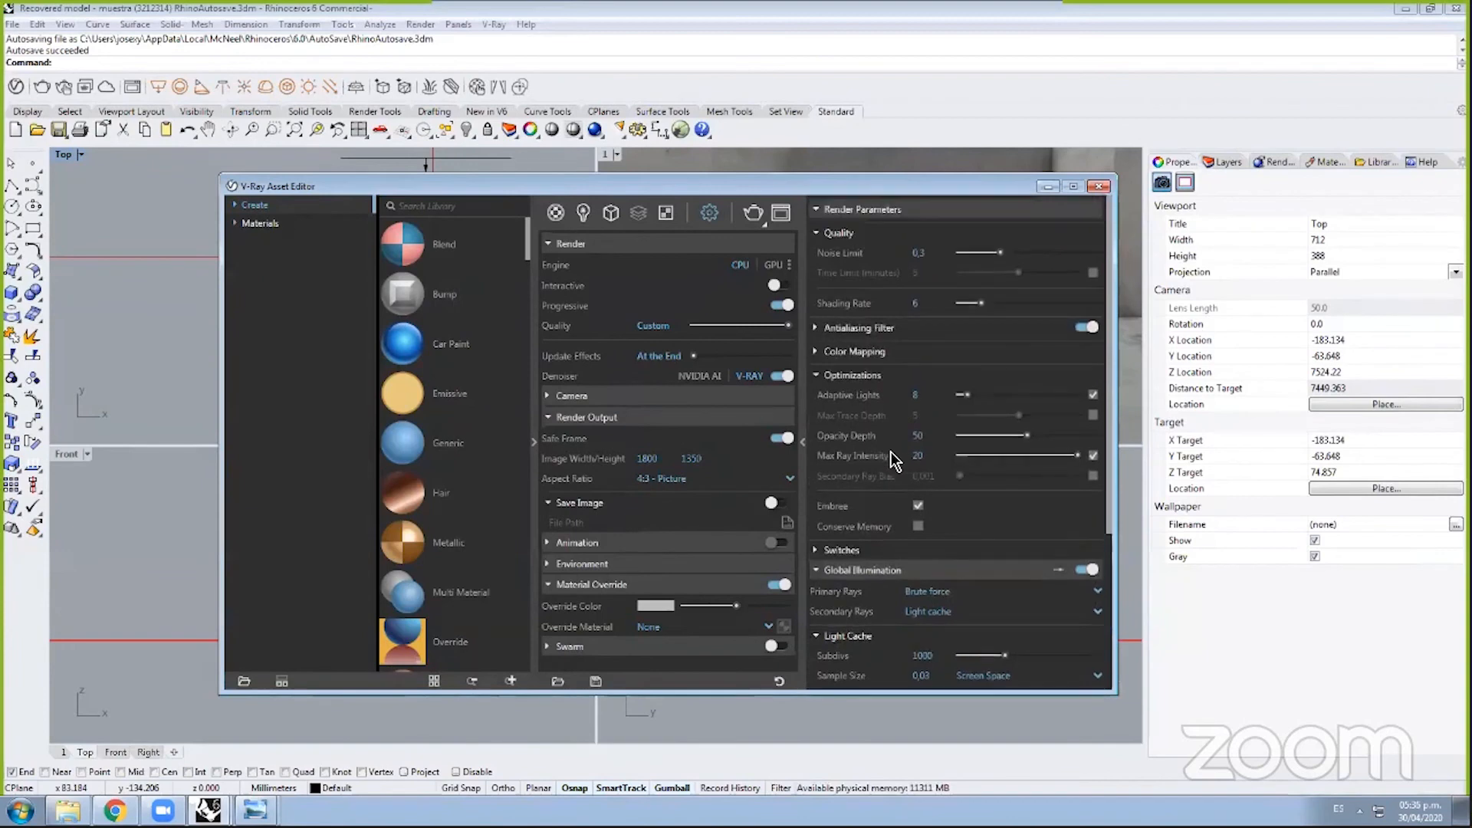
{"action": "mouse_move", "coordinate": [891, 455]}
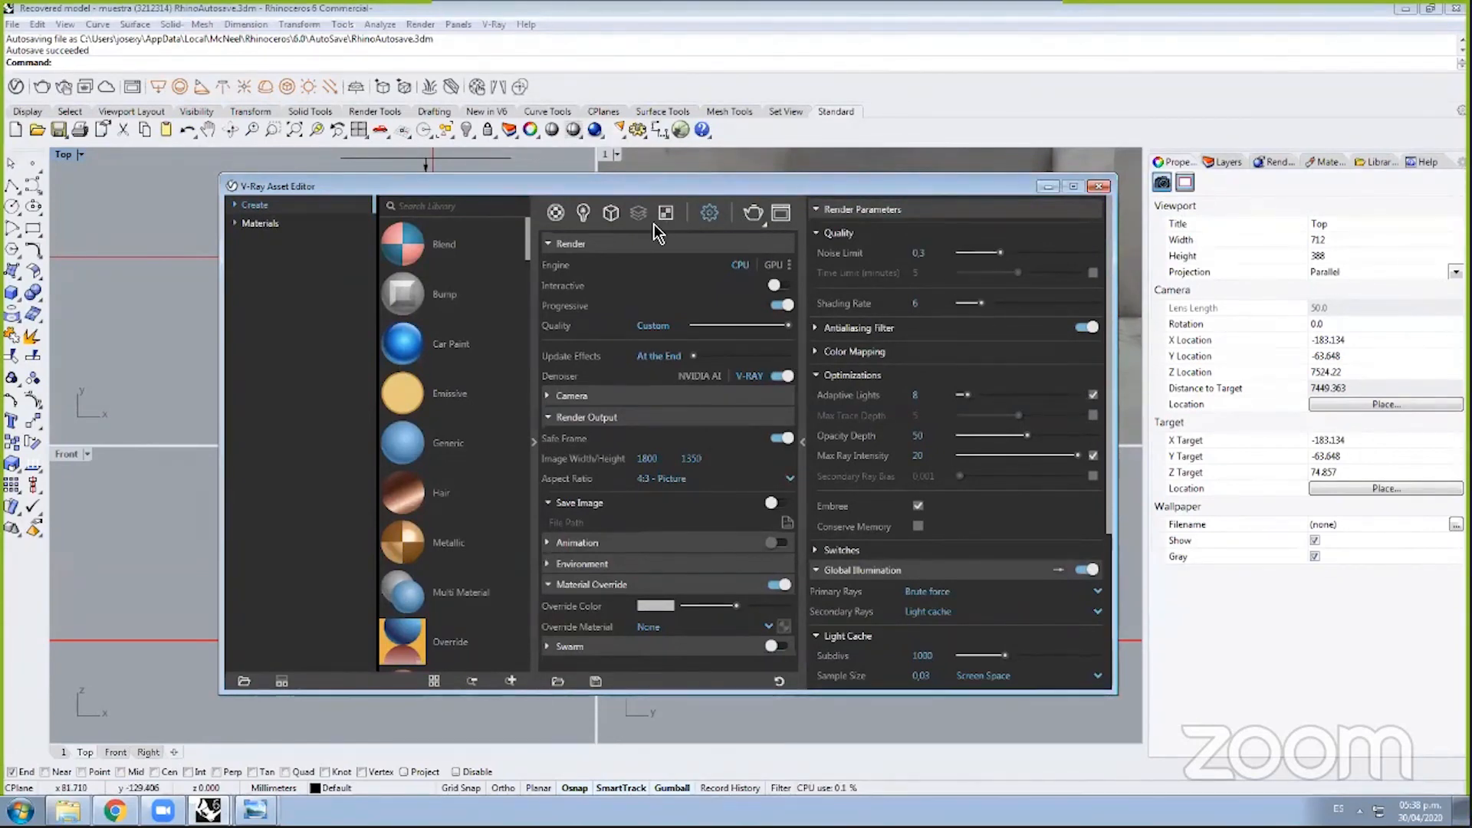
Step: List the scene lights and select Rectangle Light#1 beside the kitchen plan
{"action": "left_click", "coordinate": [583, 214]}
{"action": "left_click", "coordinate": [602, 302]}
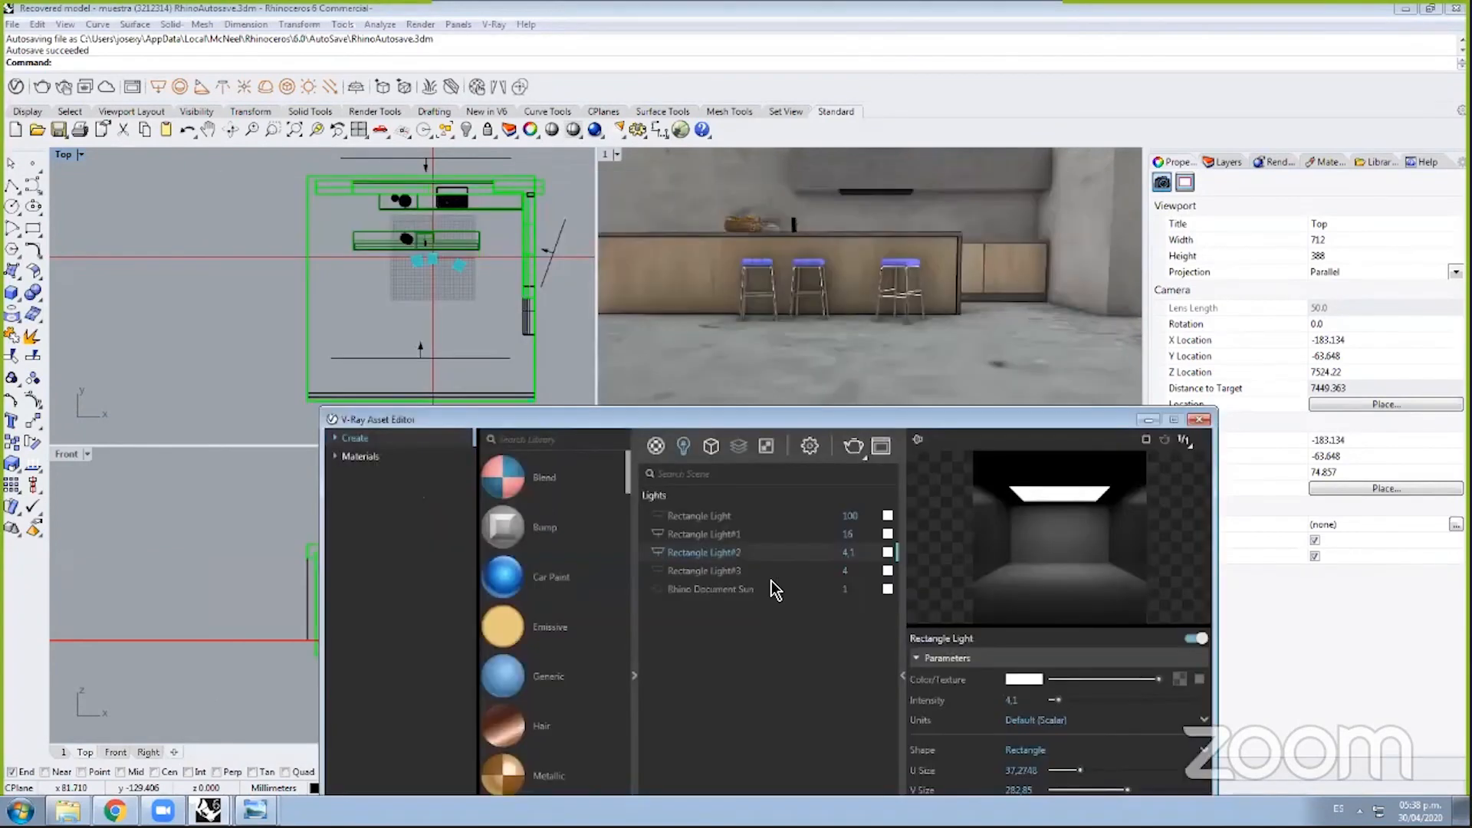
{"action": "left_click_drag", "start_coordinate": [816, 191], "coordinate": [916, 423]}
{"action": "left_click", "coordinate": [564, 234]}
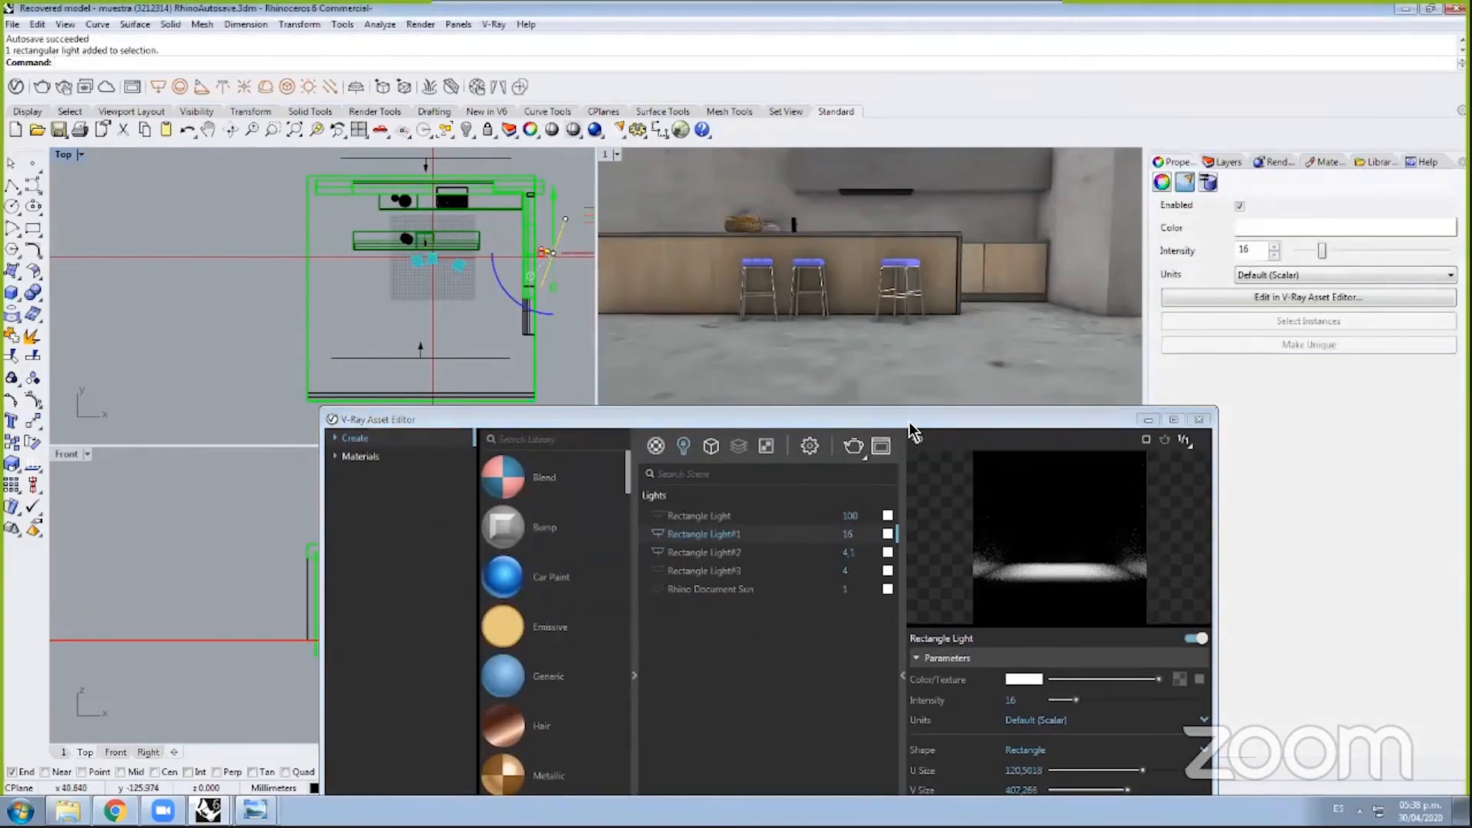
{"action": "left_click_drag", "start_coordinate": [909, 422], "coordinate": [859, 202]}
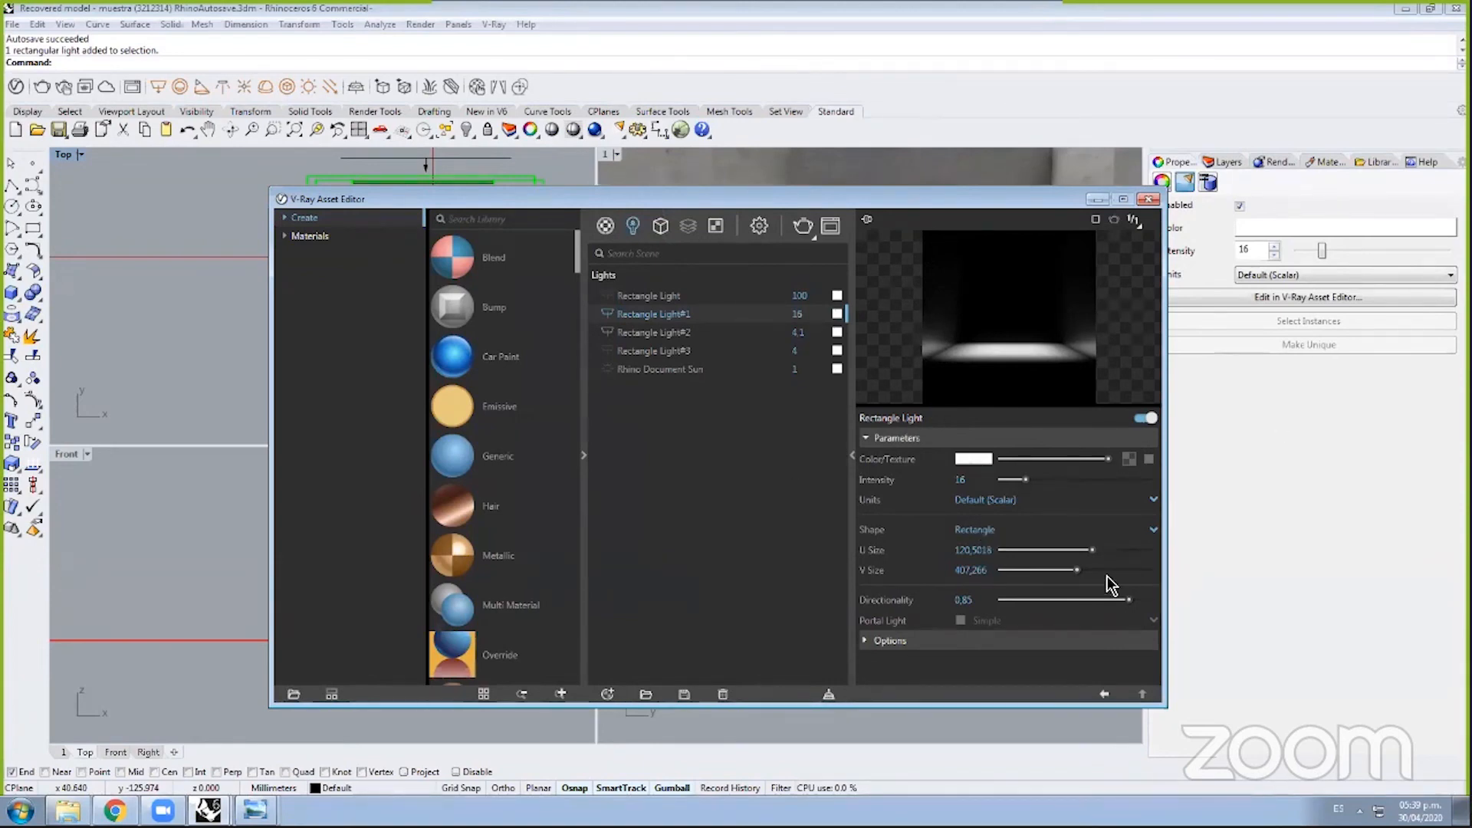
Step: Drag Rectangle Light#1's directionality from 0.85 down to 0
{"action": "left_click_drag", "start_coordinate": [1023, 197], "coordinate": [865, 157]}
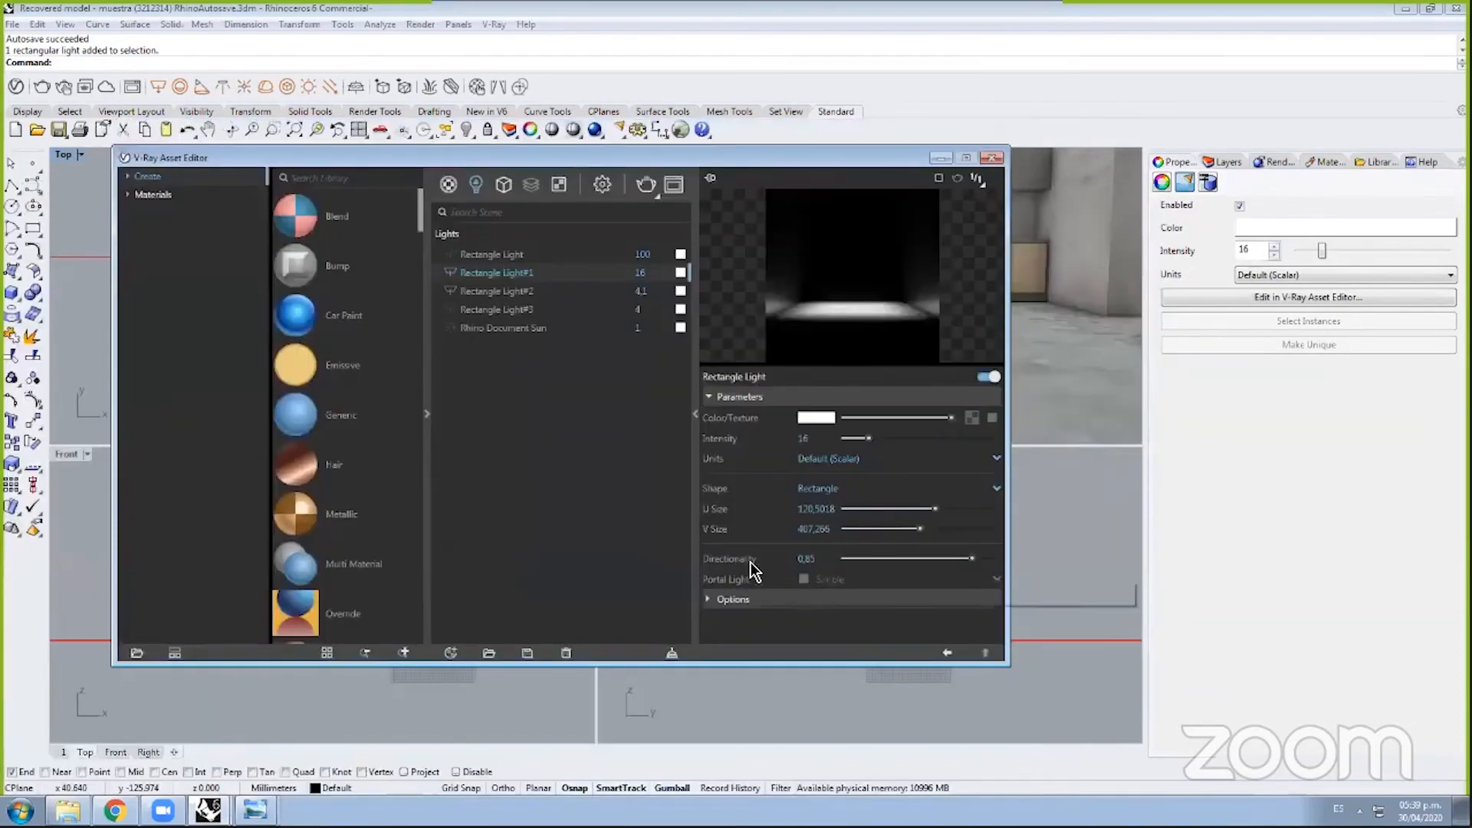
{"action": "mouse_move", "coordinate": [751, 564]}
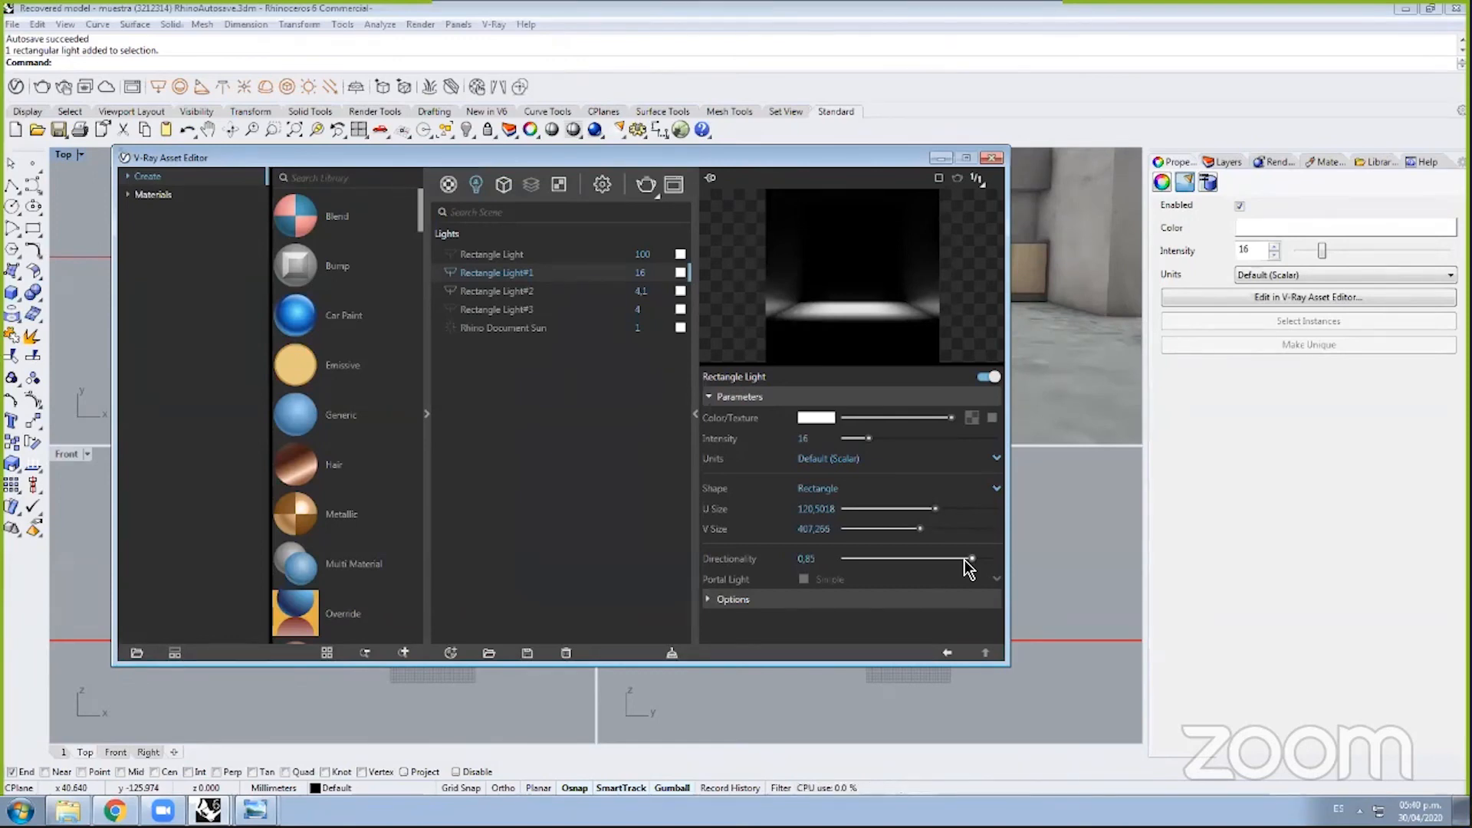
{"action": "left_click_drag", "start_coordinate": [969, 559], "coordinate": [841, 574]}
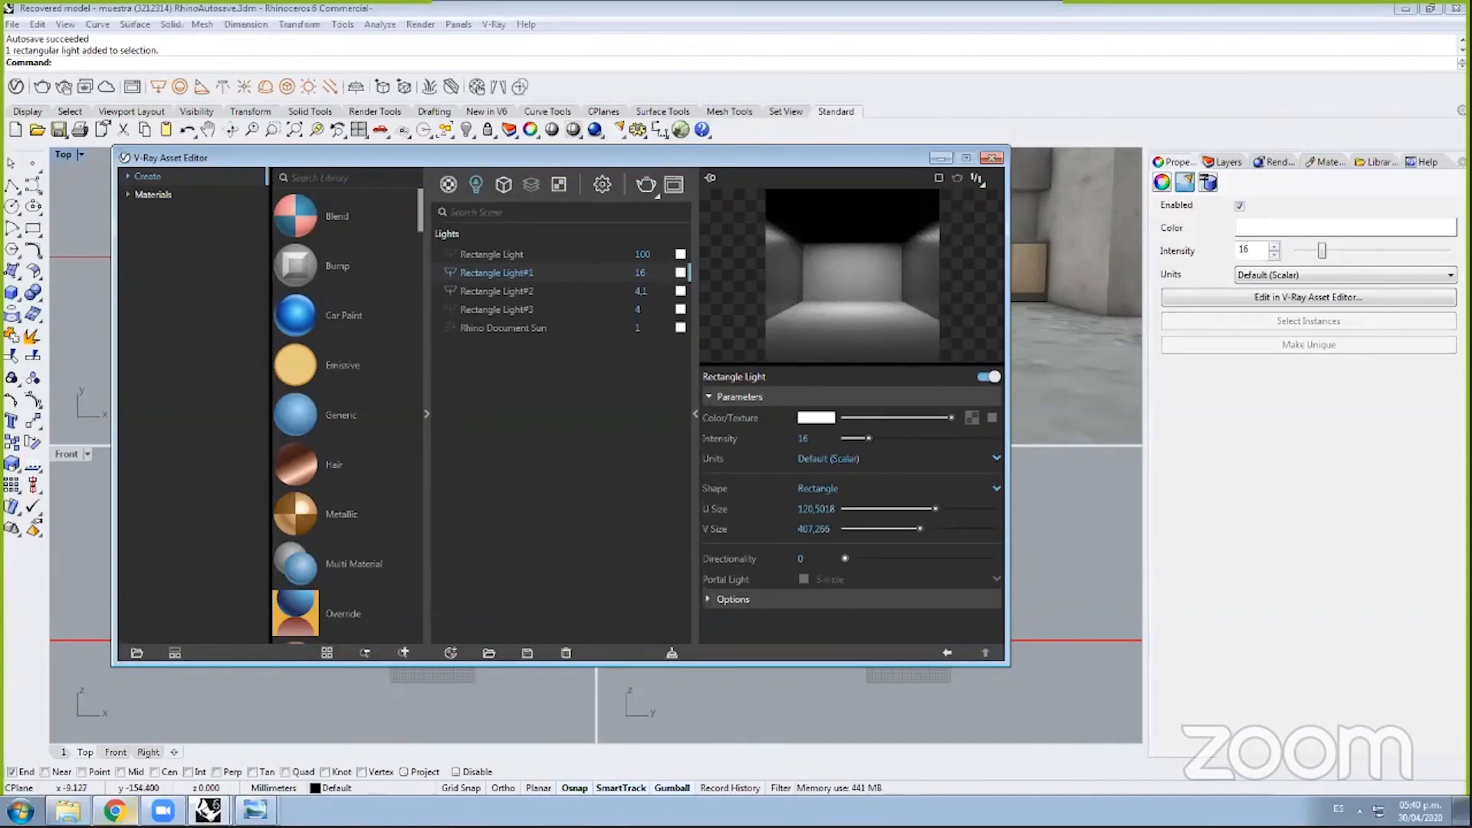
{"action": "left_click", "coordinate": [255, 810]}
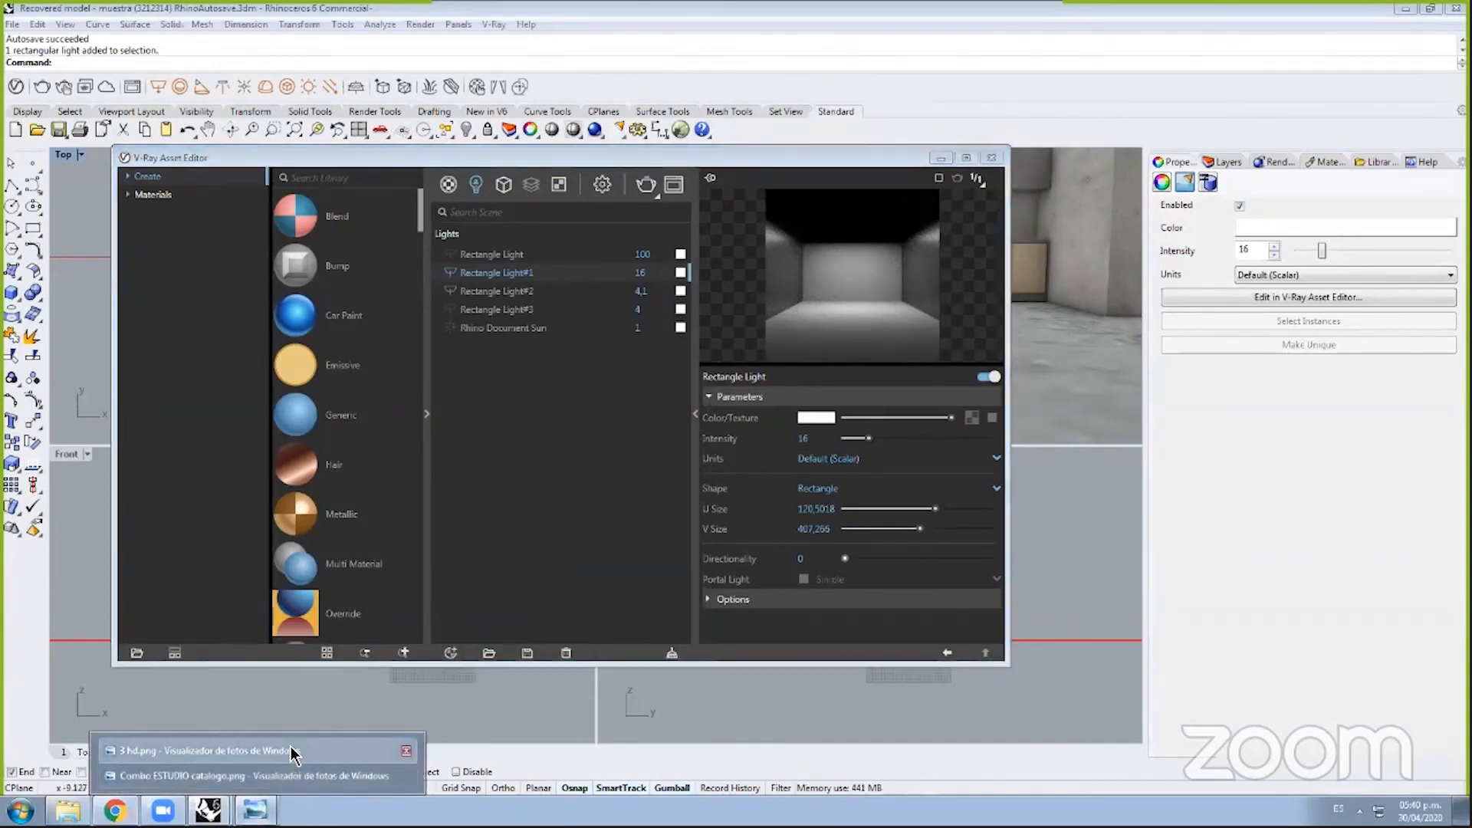
{"action": "left_click", "coordinate": [291, 751]}
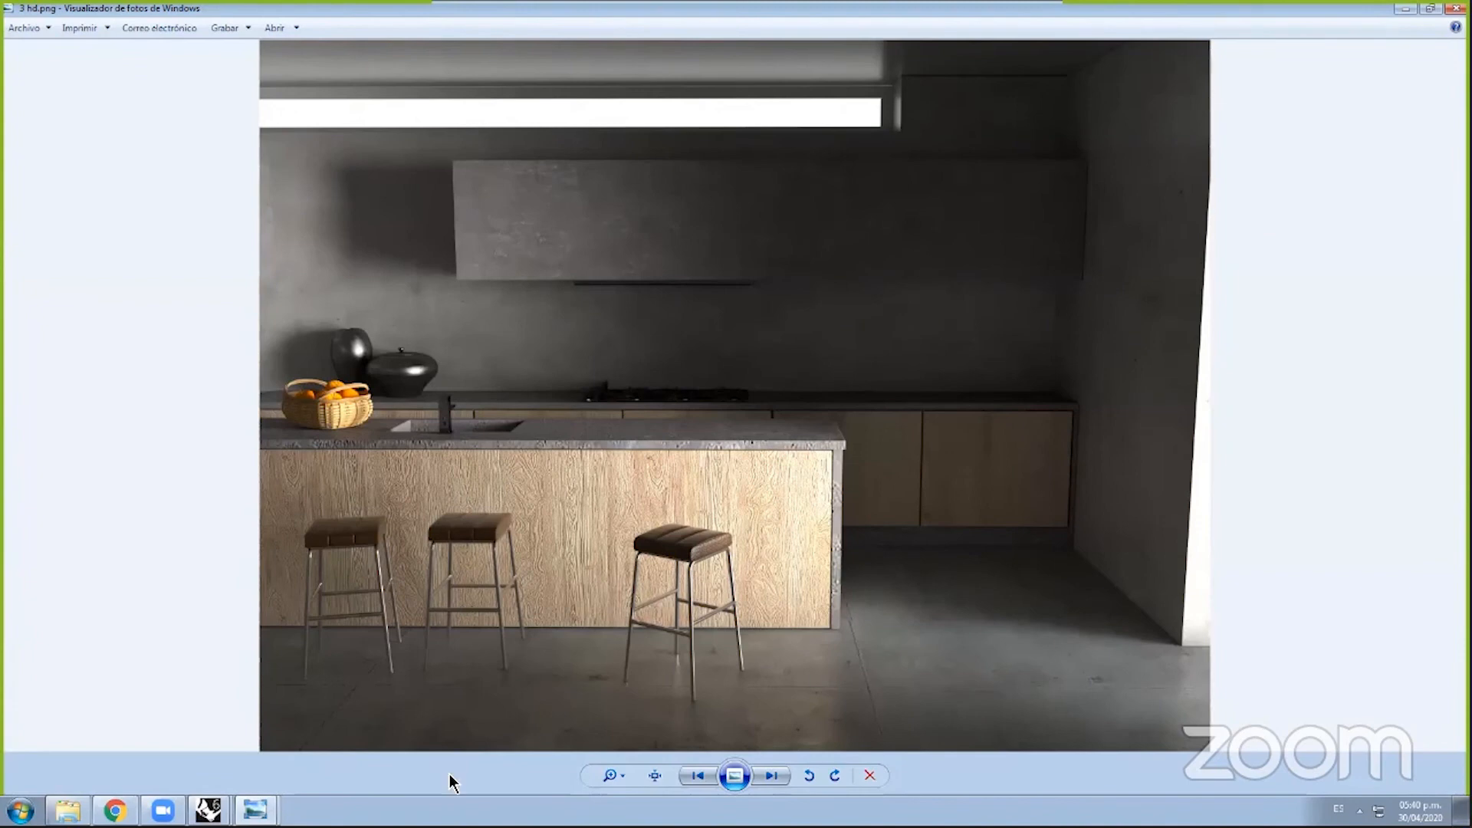
{"action": "mouse_move", "coordinate": [264, 810]}
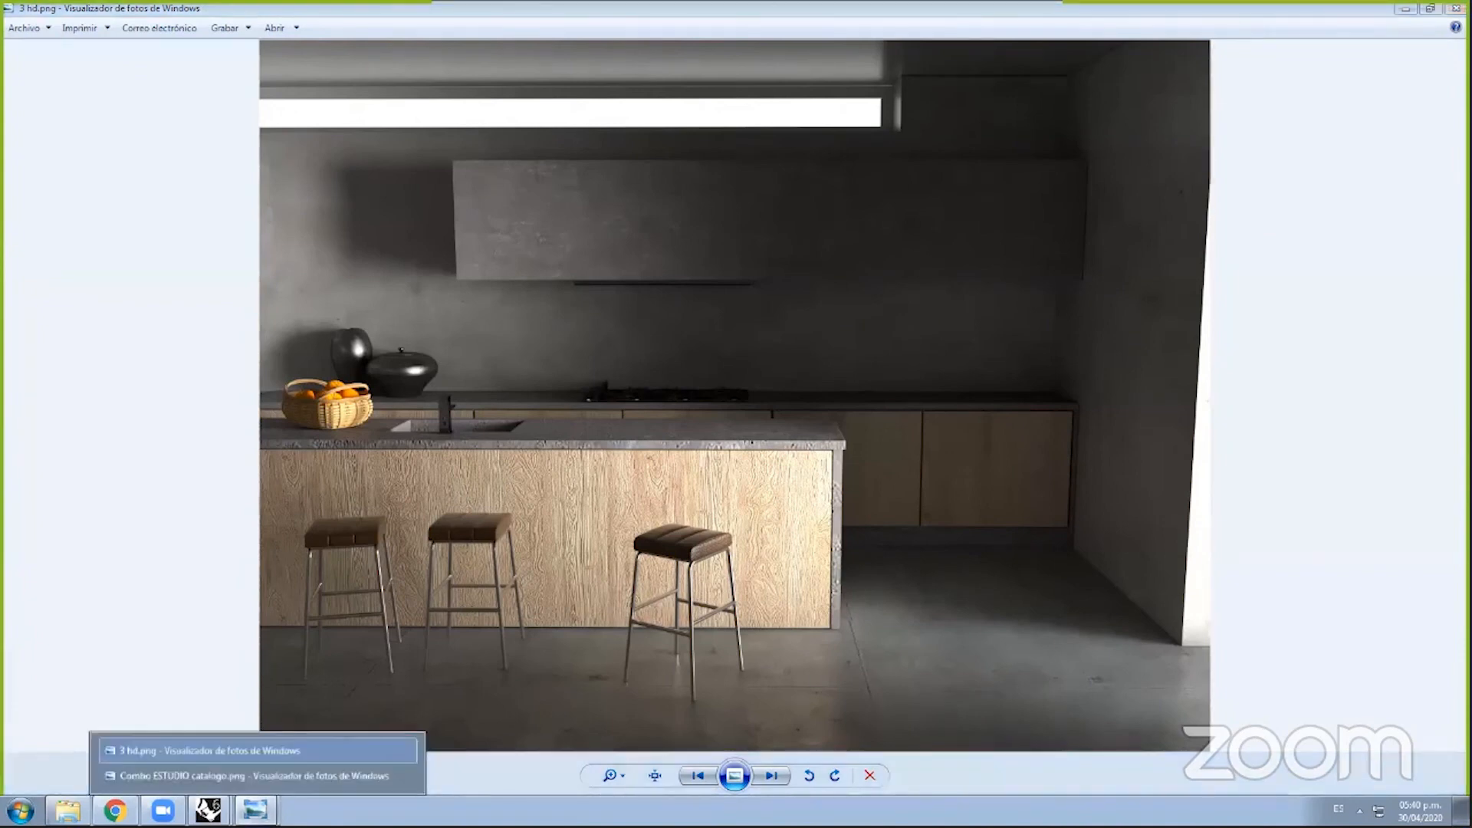
{"action": "mouse_move", "coordinate": [207, 810]}
{"action": "left_click", "coordinate": [253, 751]}
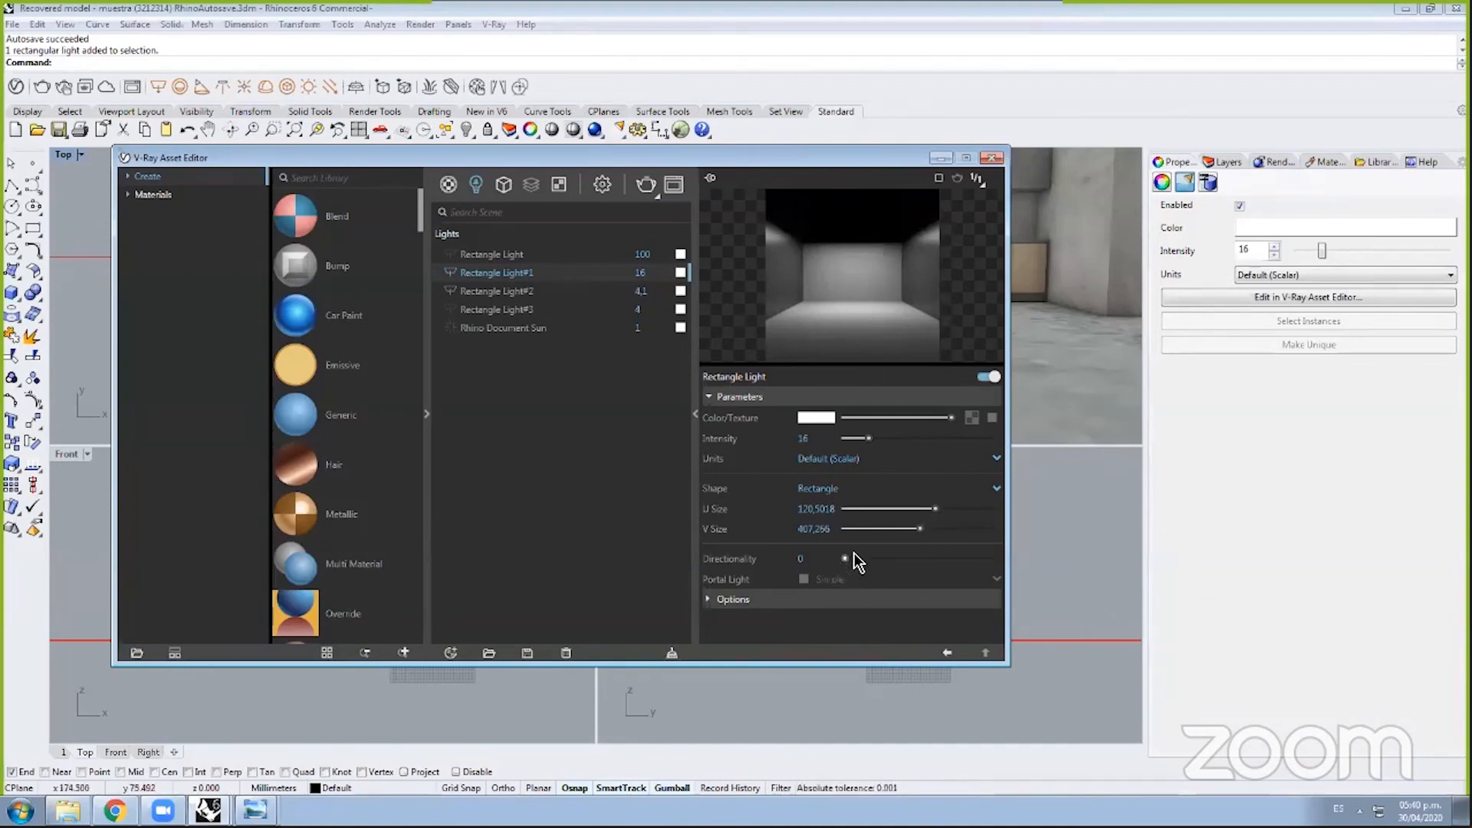
Step: Raise the light's directionality again, then minimize the V-Ray Asset Editor to reveal the viewports
{"action": "left_click_drag", "start_coordinate": [845, 559], "coordinate": [971, 564]}
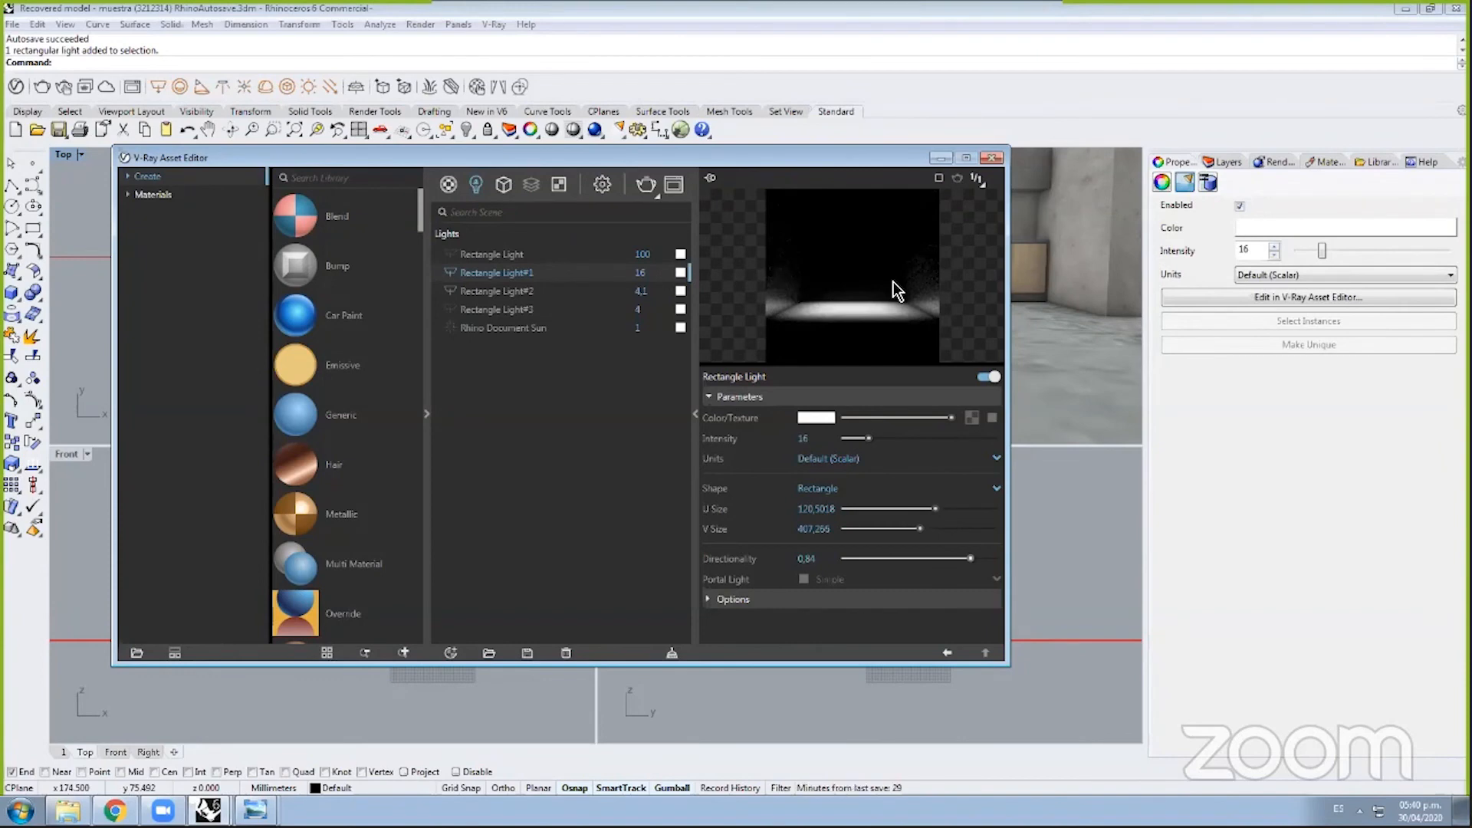
{"action": "left_click", "coordinate": [1334, 369]}
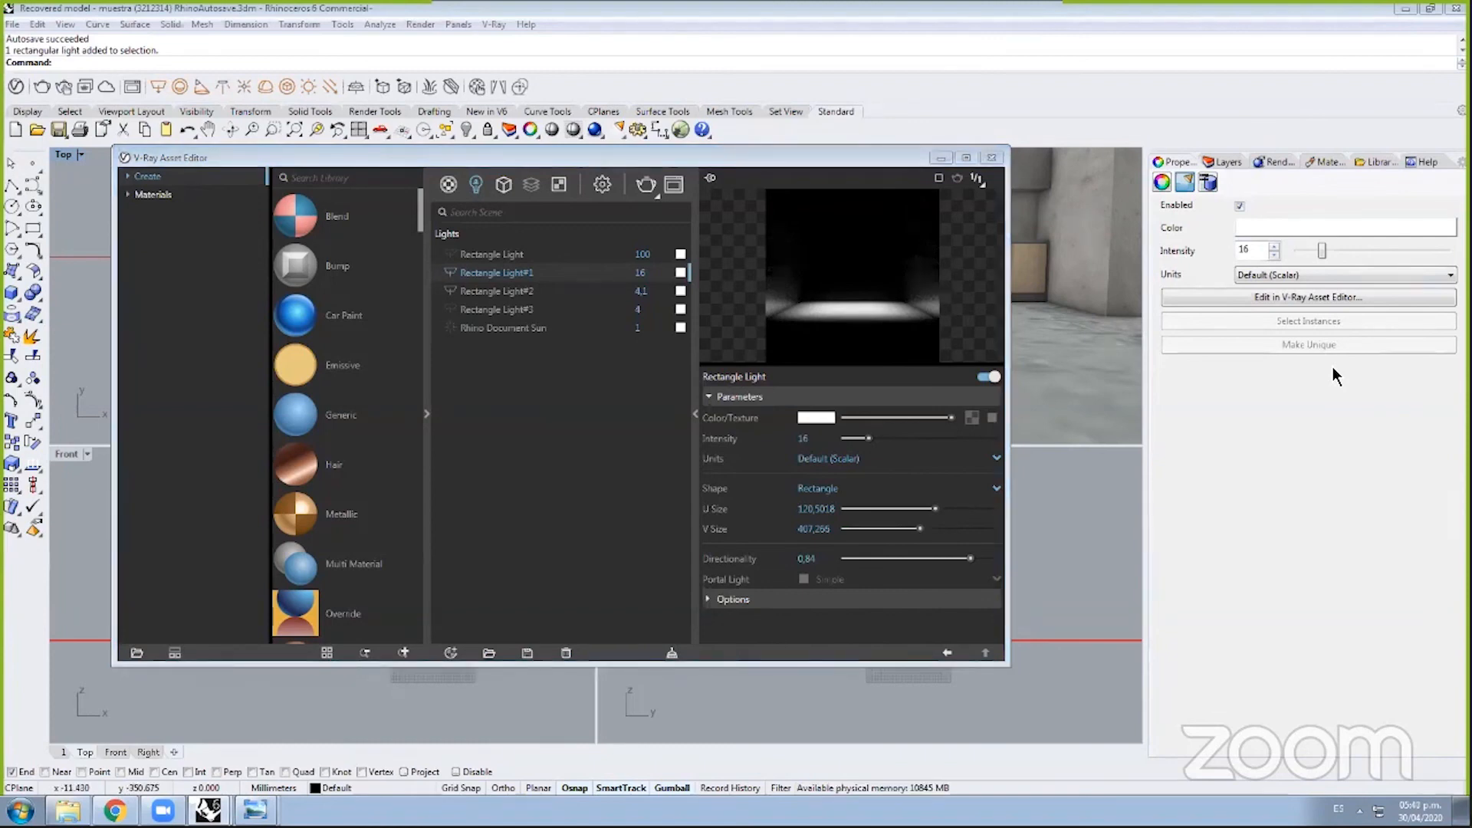
{"action": "left_click_drag", "start_coordinate": [918, 163], "coordinate": [1120, 191]}
{"action": "left_click", "coordinate": [1121, 193]}
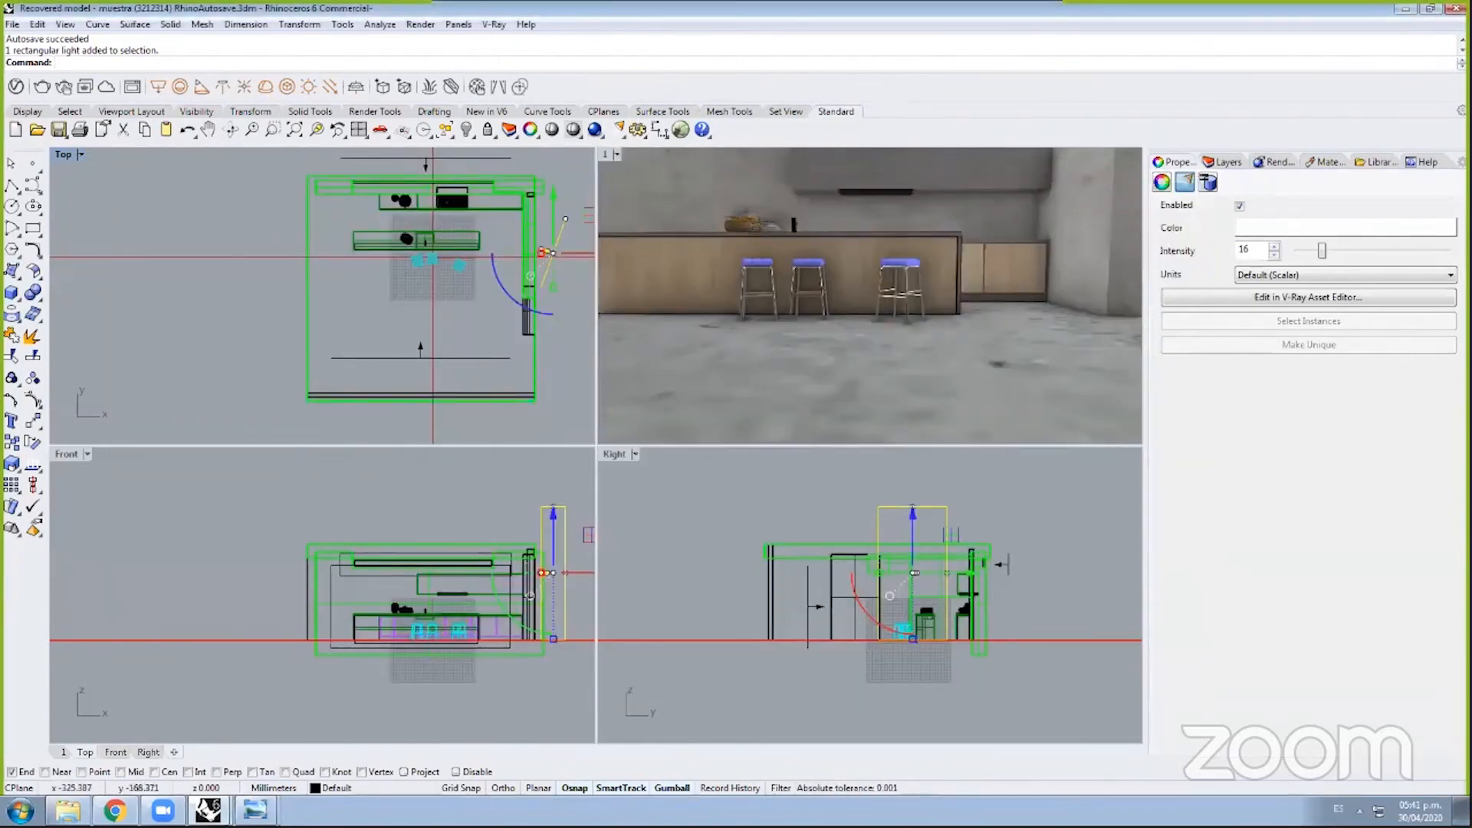
Step: Restore the V-Ray Asset Editor and switch it from lights to the Materials list
{"action": "left_click", "coordinate": [207, 810]}
{"action": "left_click", "coordinate": [249, 776]}
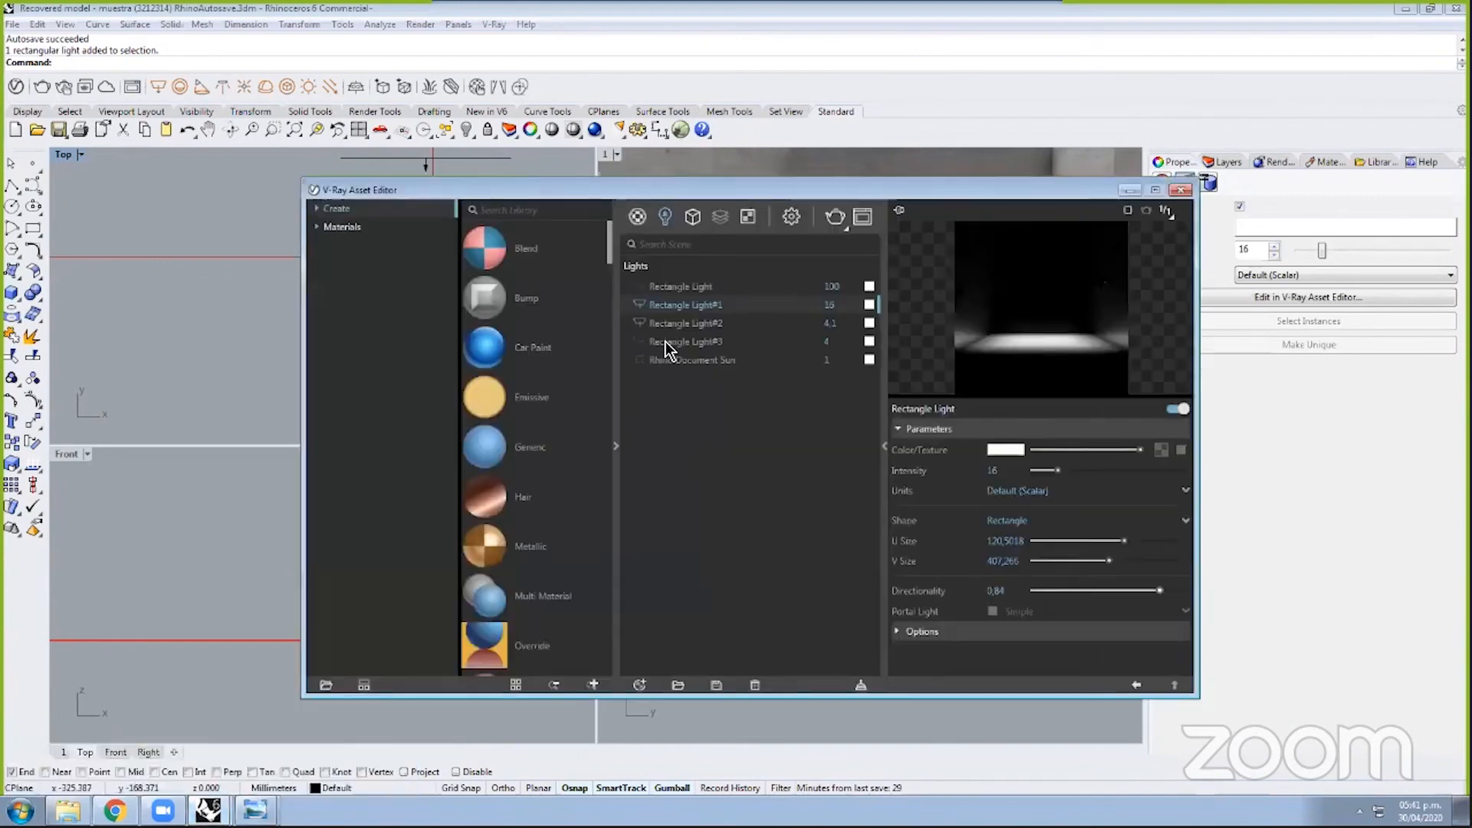
{"action": "left_click", "coordinate": [636, 219]}
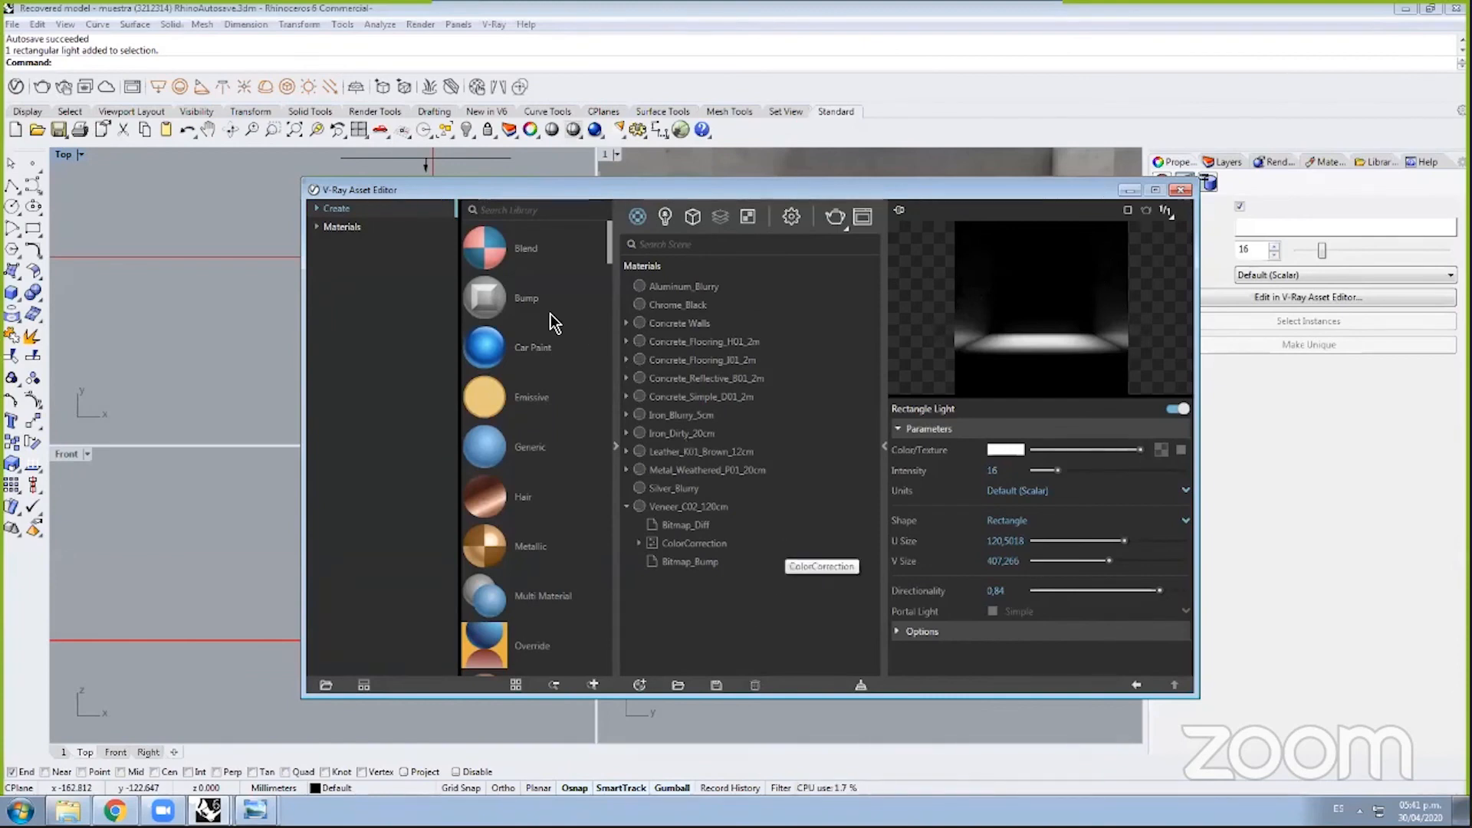
Step: Browse Ceramic, Fabric, Metal, Stone, Wood, Paper, Leather and Glass library categories, then select Concrete Walls
{"action": "left_click", "coordinate": [317, 228]}
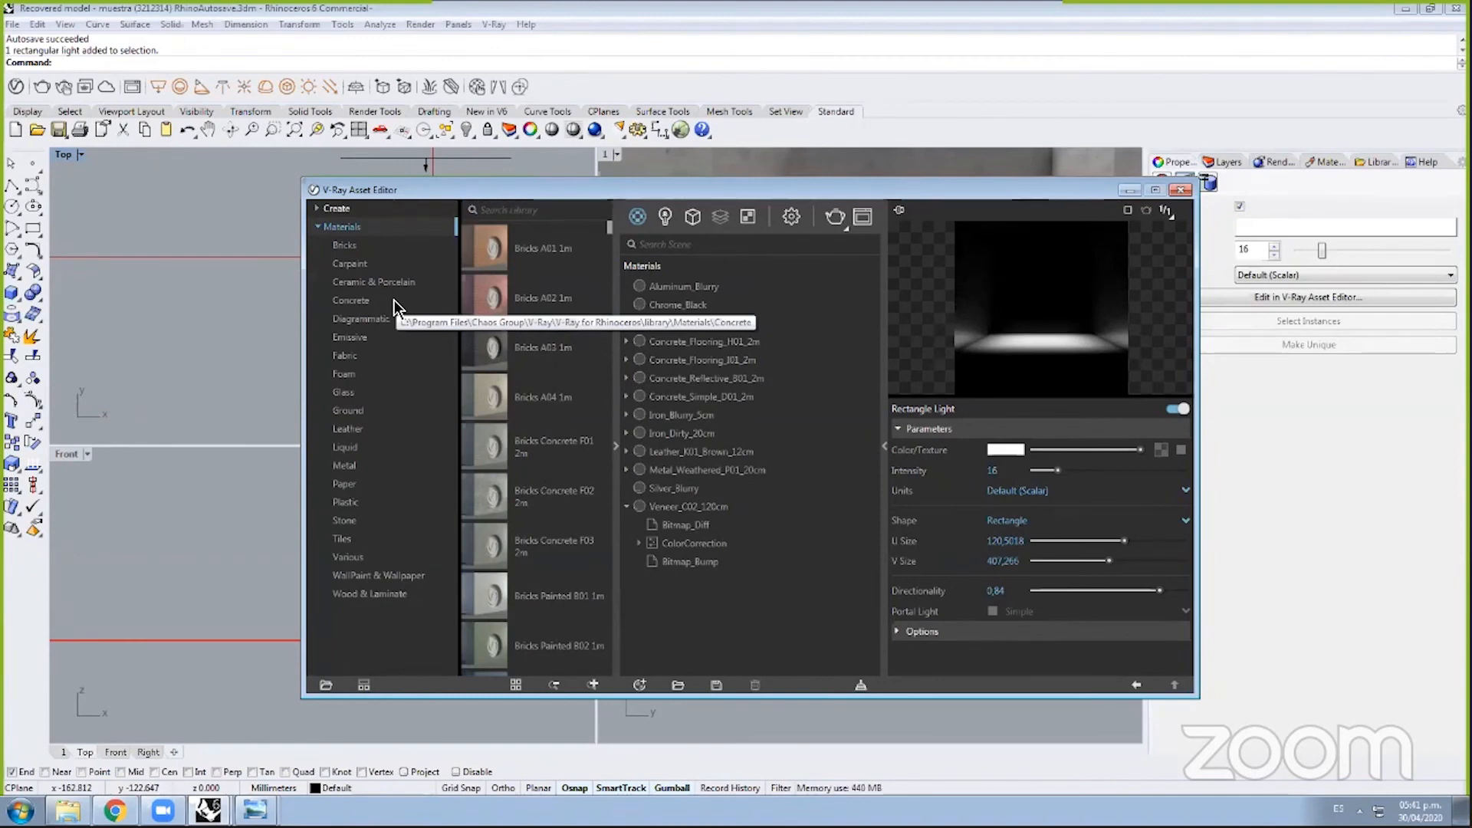
{"action": "left_click", "coordinate": [376, 284]}
{"action": "left_click", "coordinate": [370, 349]}
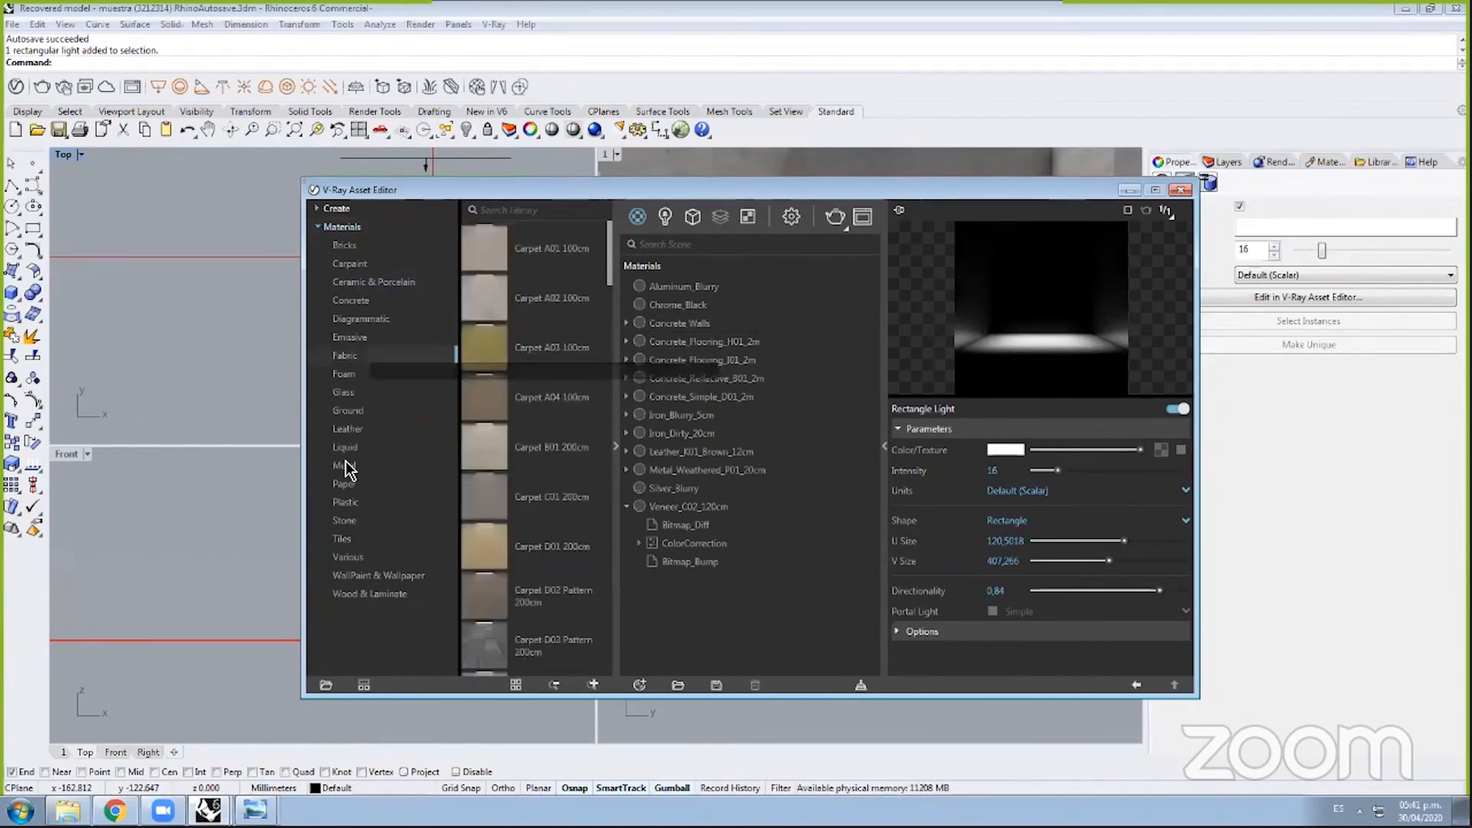
{"action": "left_click", "coordinate": [345, 465]}
{"action": "left_click", "coordinate": [344, 523]}
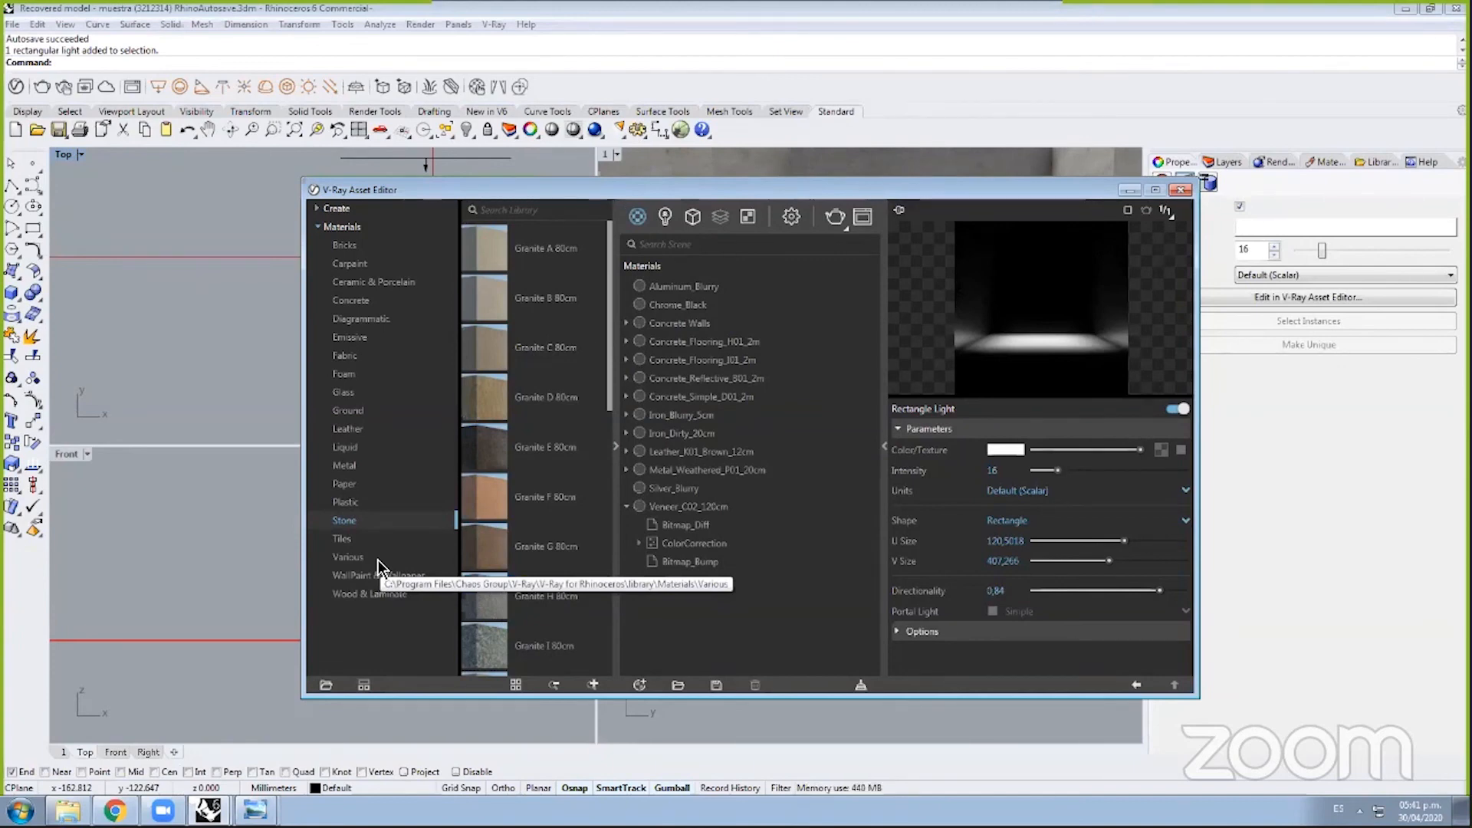
{"action": "left_click", "coordinate": [379, 595]}
{"action": "left_click", "coordinate": [346, 478]}
{"action": "left_click", "coordinate": [347, 429]}
{"action": "left_click", "coordinate": [347, 393]}
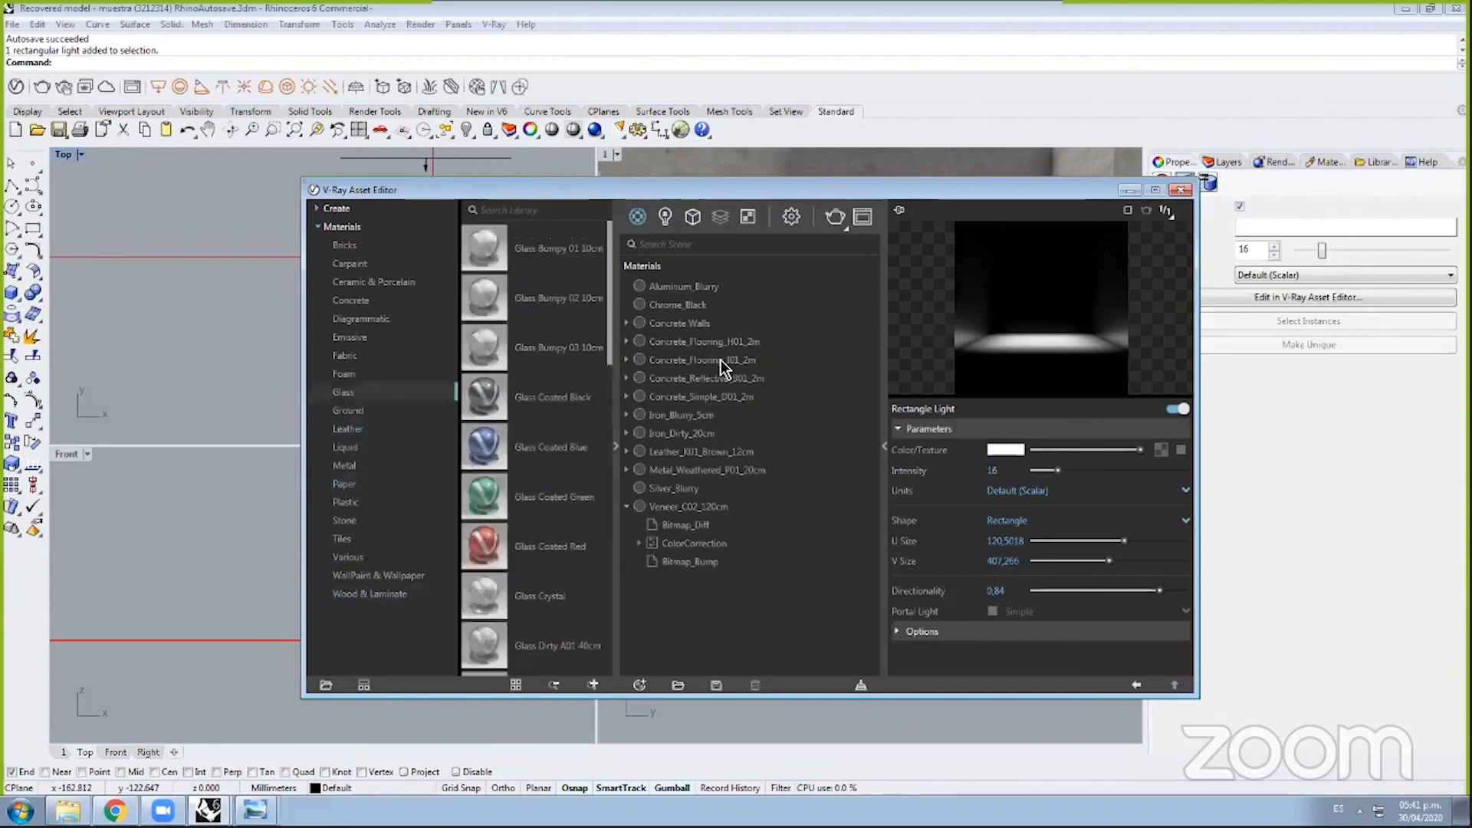
{"action": "left_click", "coordinate": [704, 323]}
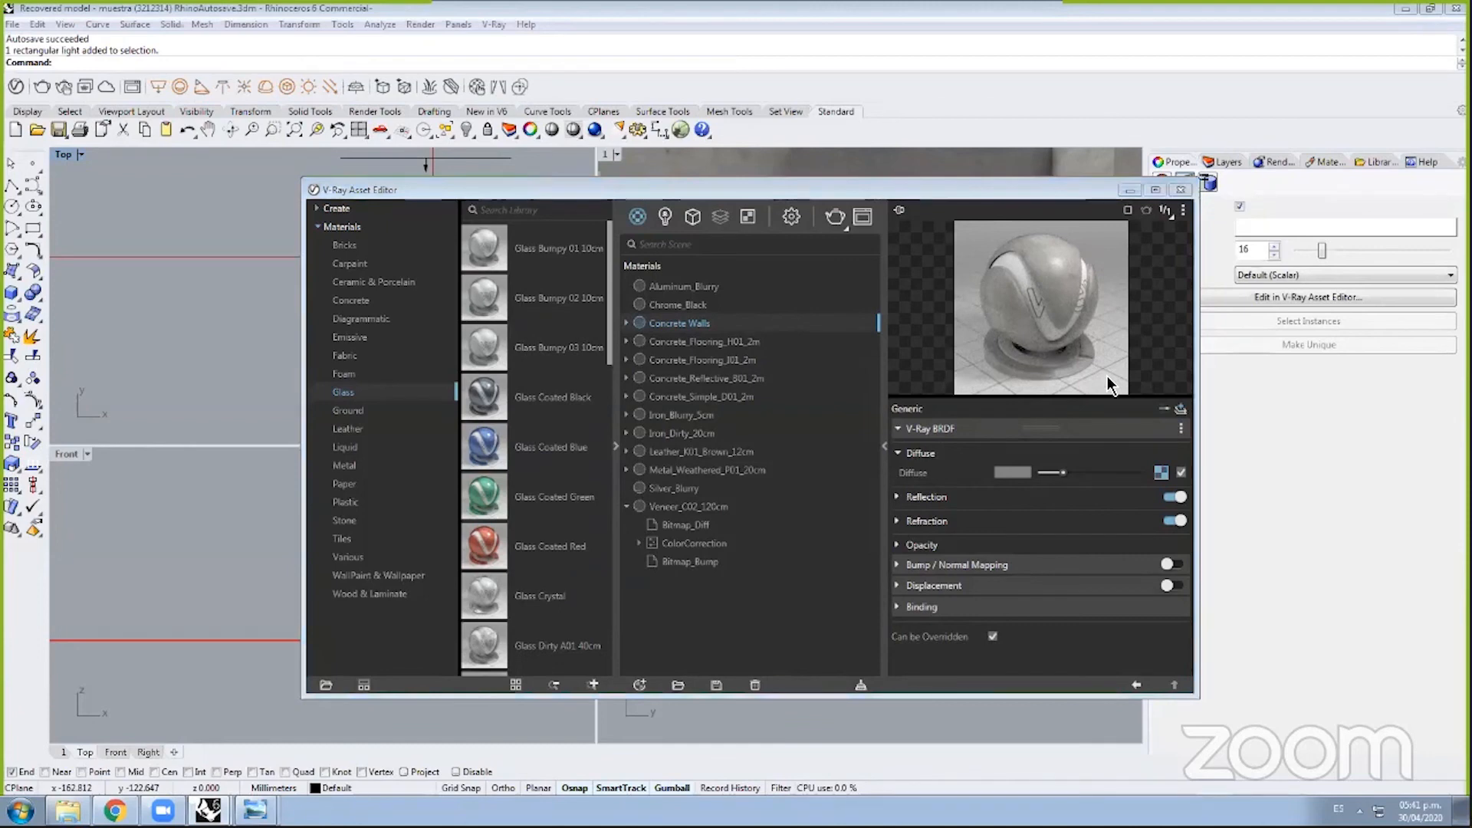
Step: Open the Concrete Walls diffuse bitmap texture to view its image file settings
{"action": "left_click_drag", "start_coordinate": [1000, 190], "coordinate": [749, 204]}
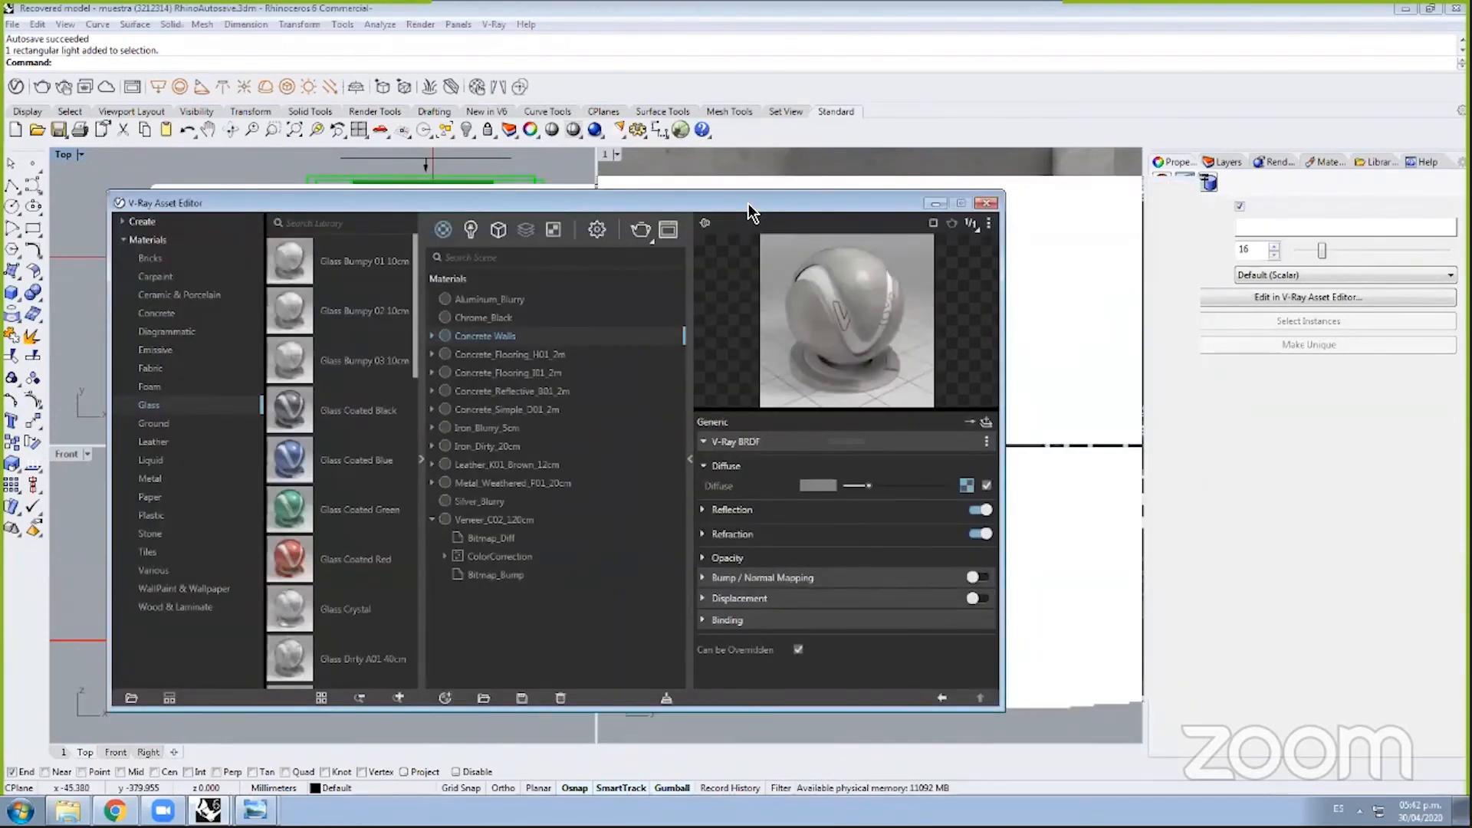
{"action": "left_click_drag", "start_coordinate": [749, 204], "coordinate": [910, 123]}
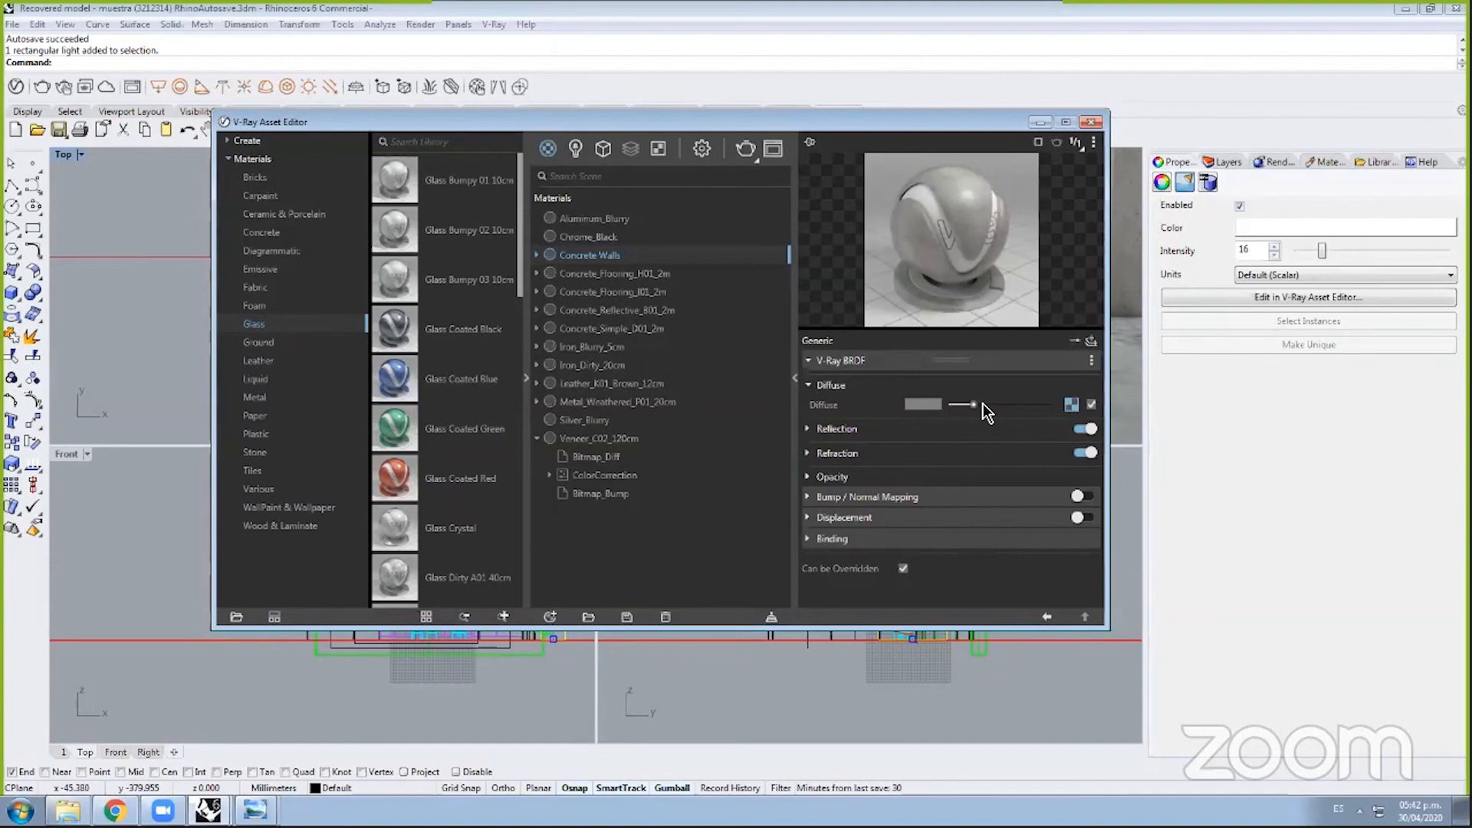
{"action": "left_click", "coordinate": [1070, 409]}
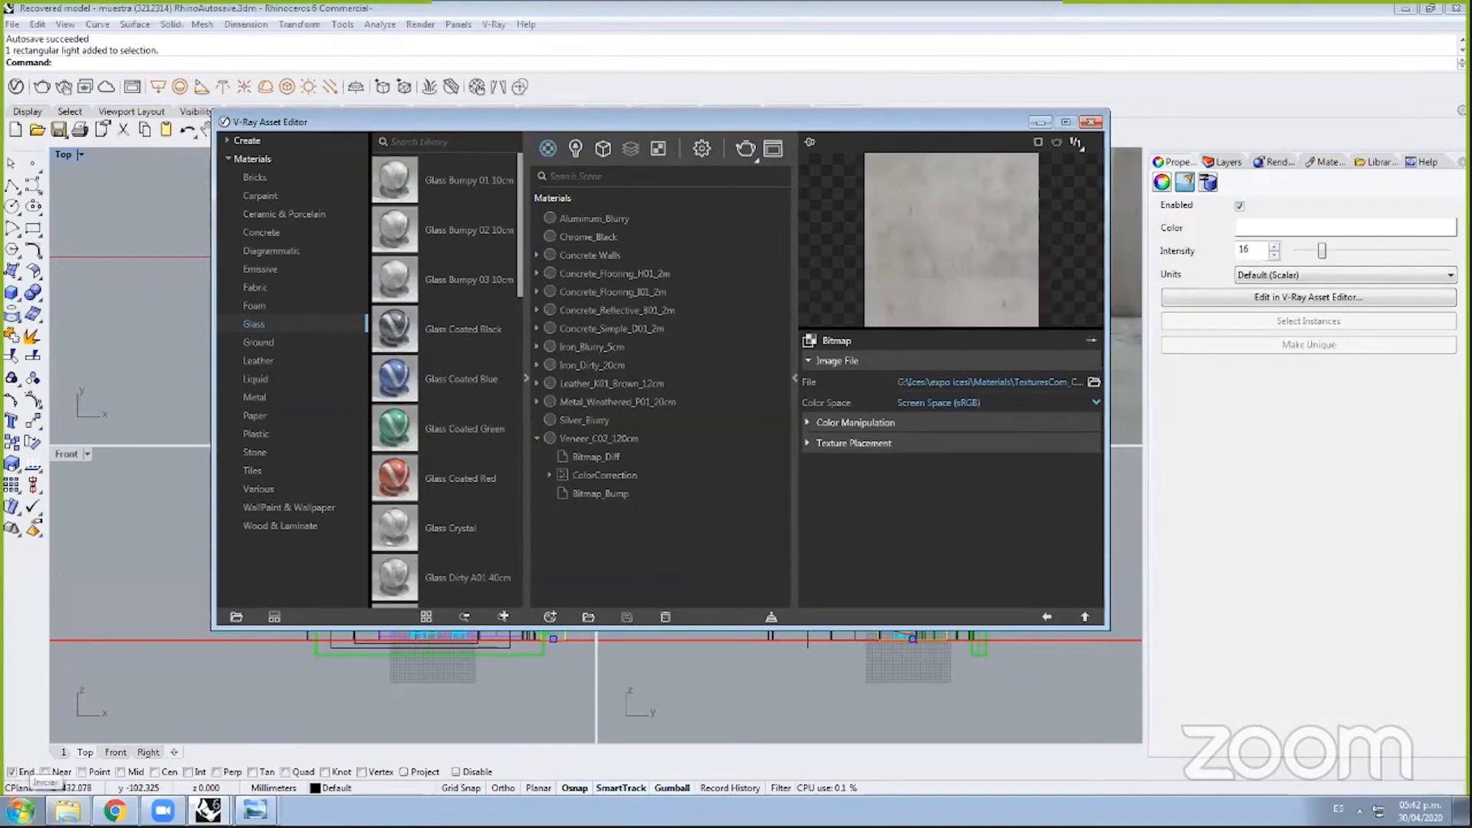
Step: Launch WordPad through a Start menu search for 'wordpad'
{"action": "left_click", "coordinate": [21, 809]}
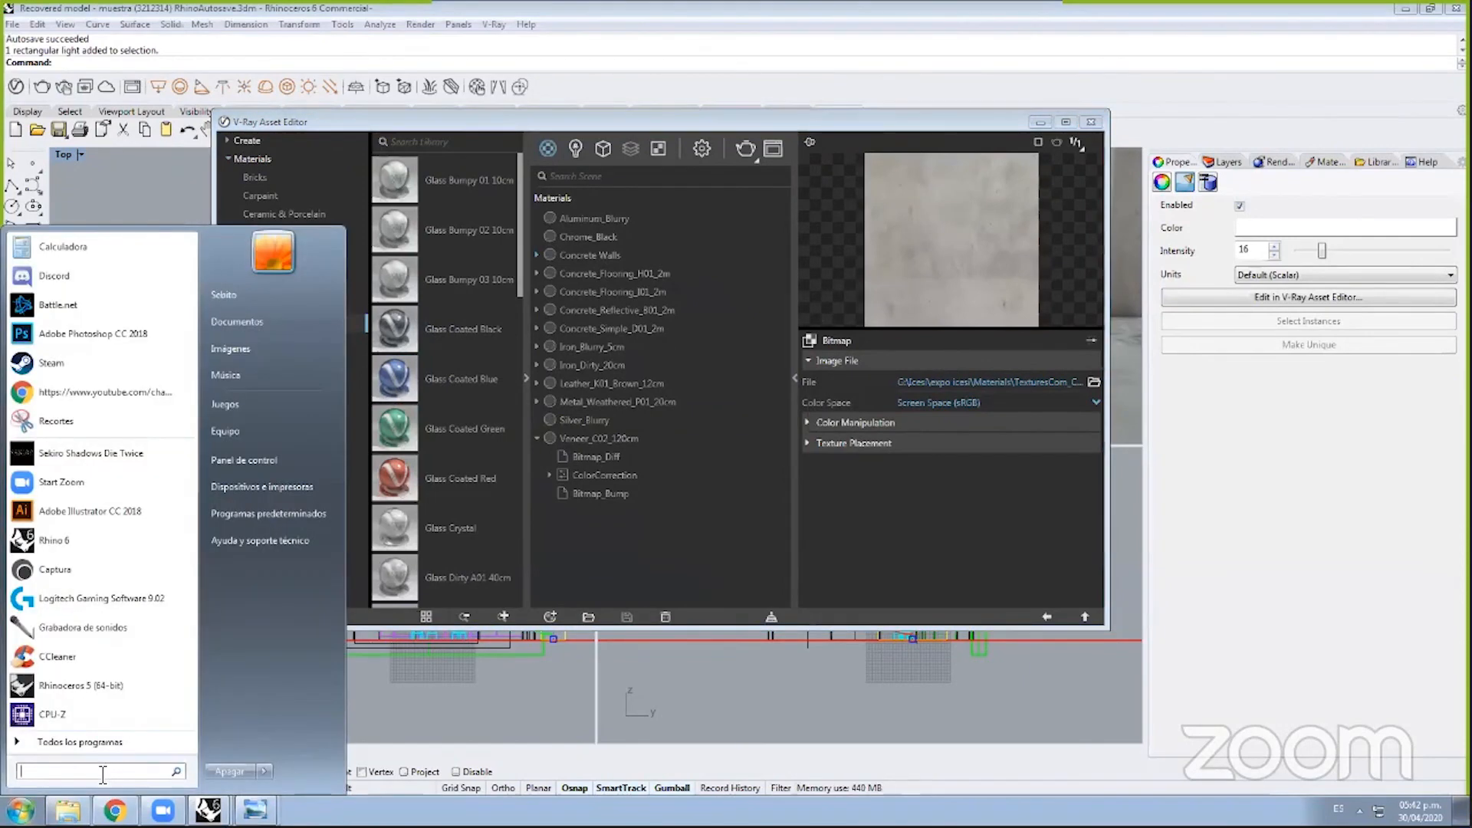
{"action": "type", "text": "w"}
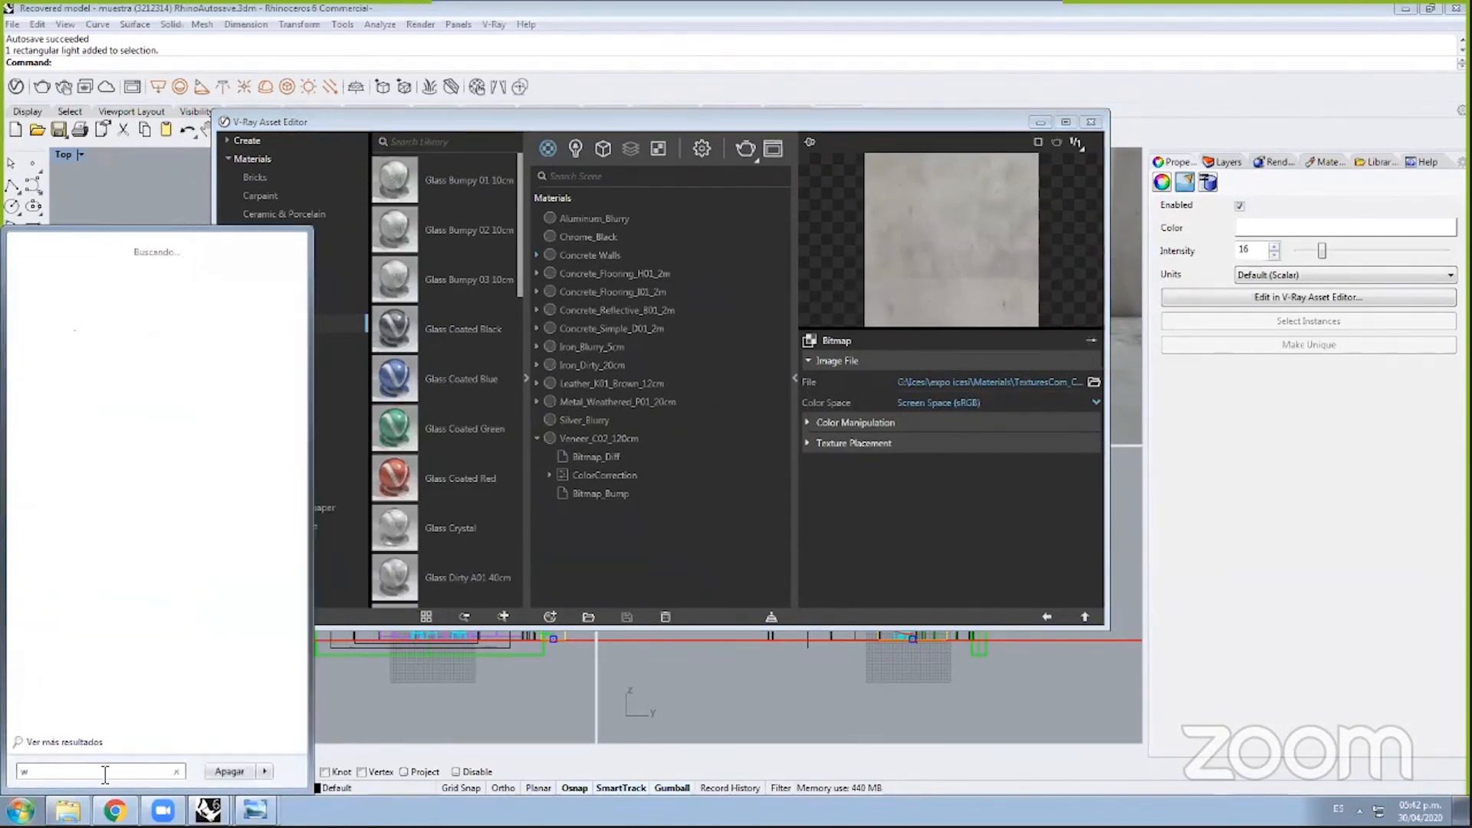
{"action": "type", "text": "ordpad"}
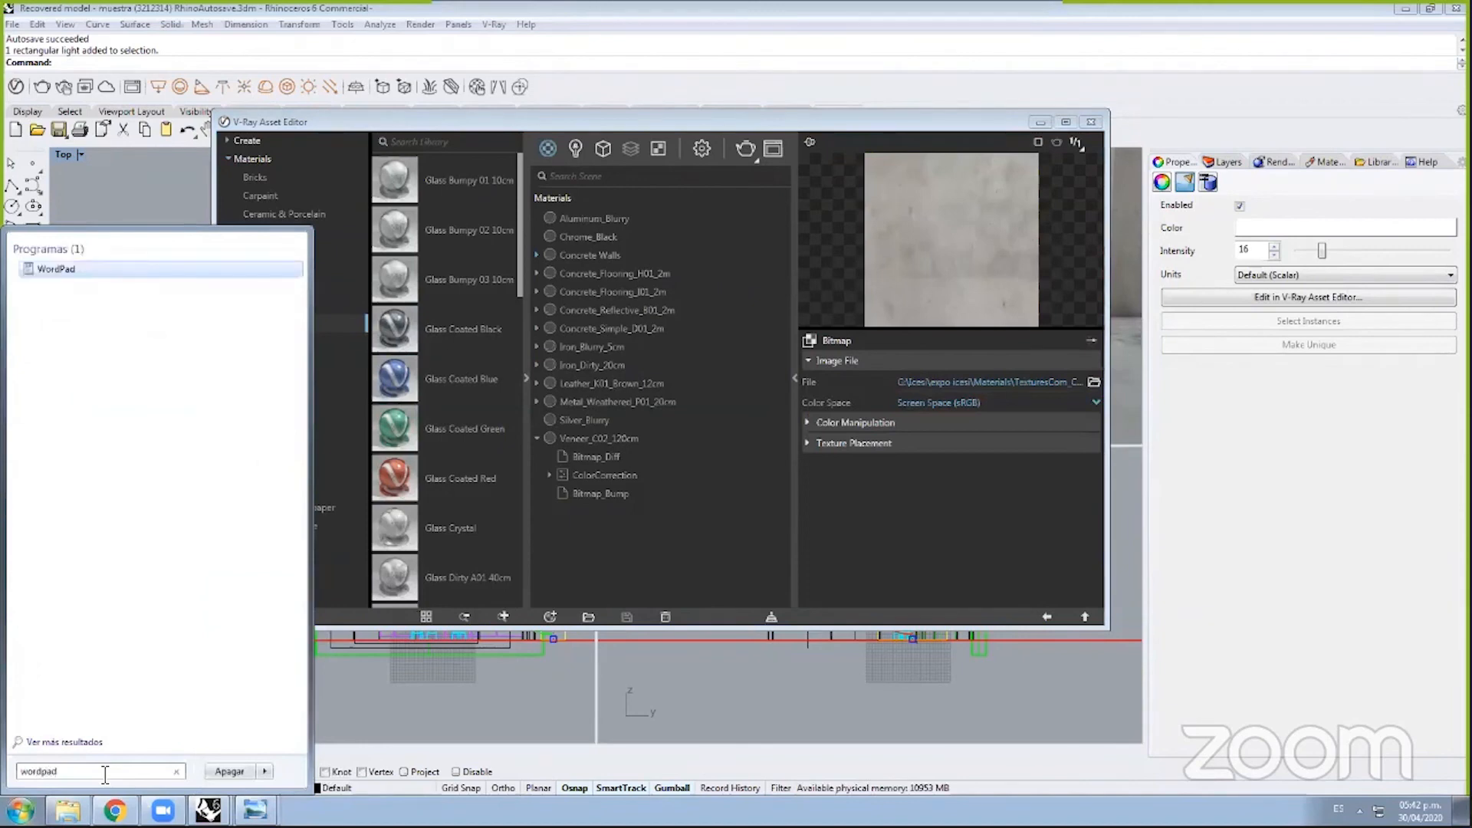
{"action": "key", "text": "Return"}
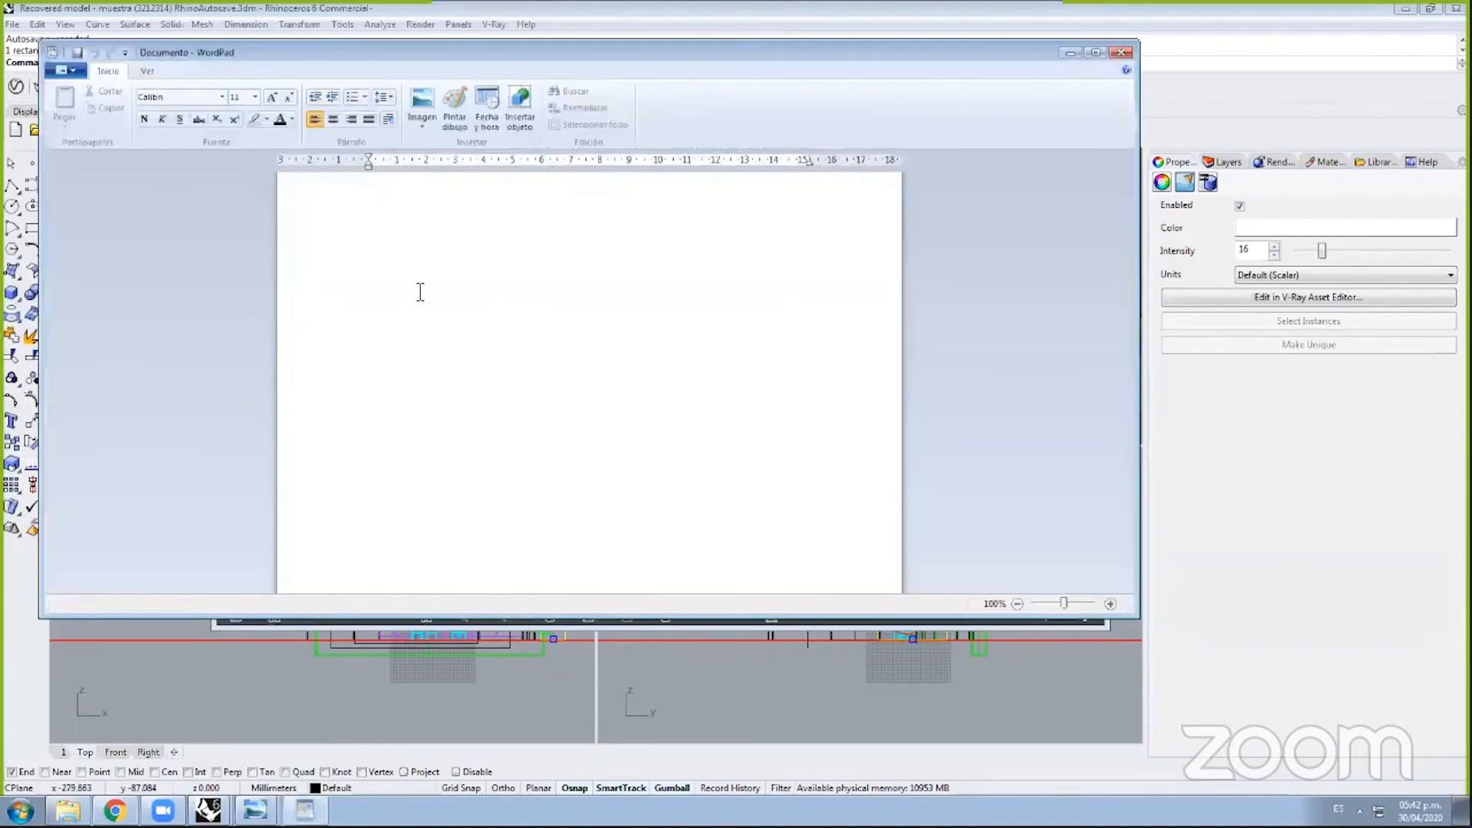
{"action": "type", "text": "w"}
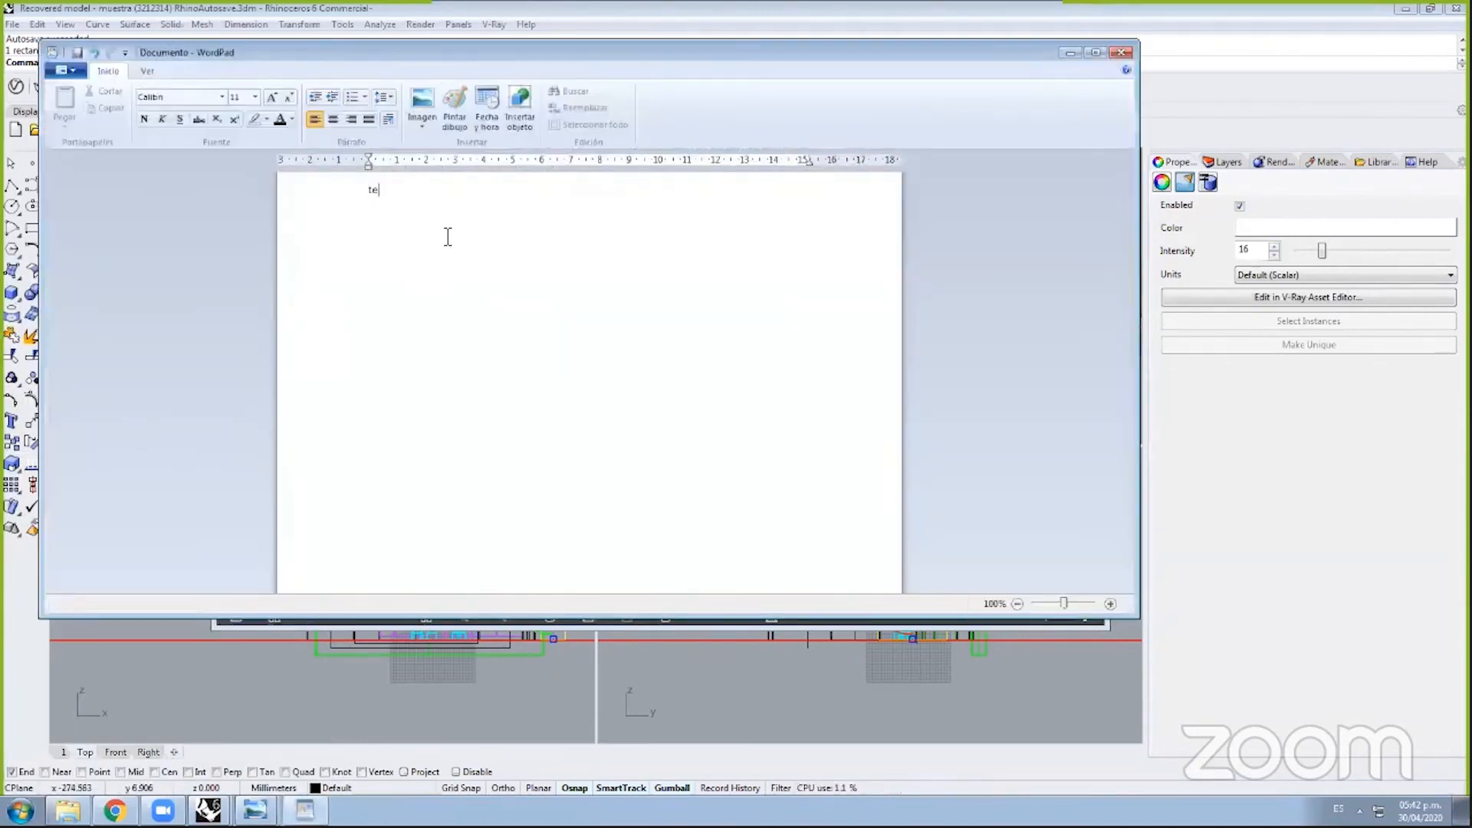
{"action": "type", "text": "ww"}
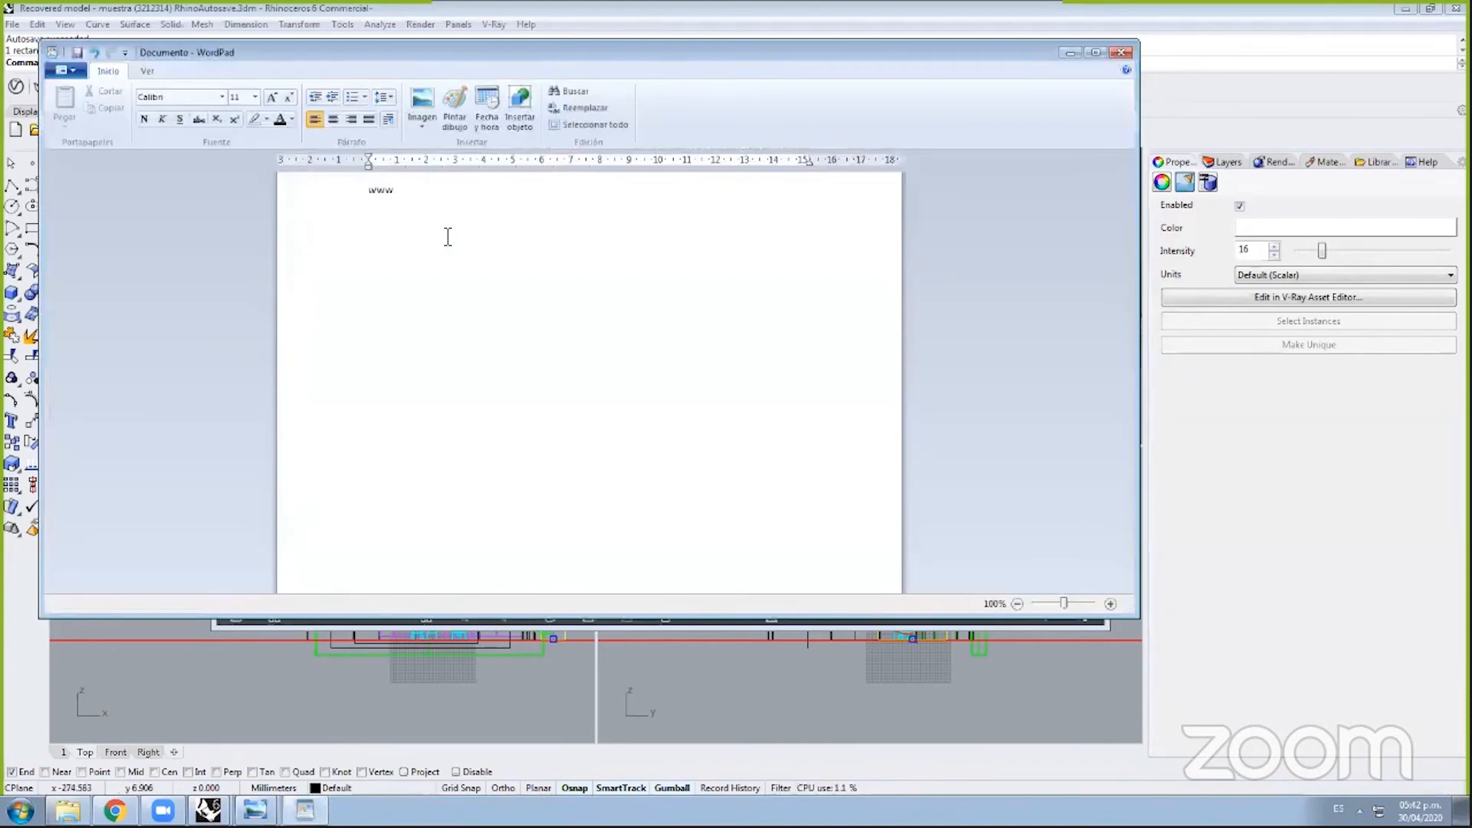
{"action": "type", "text": ".tec"}
{"action": "type", "text": "tures."}
{"action": "type", "text": "com"}
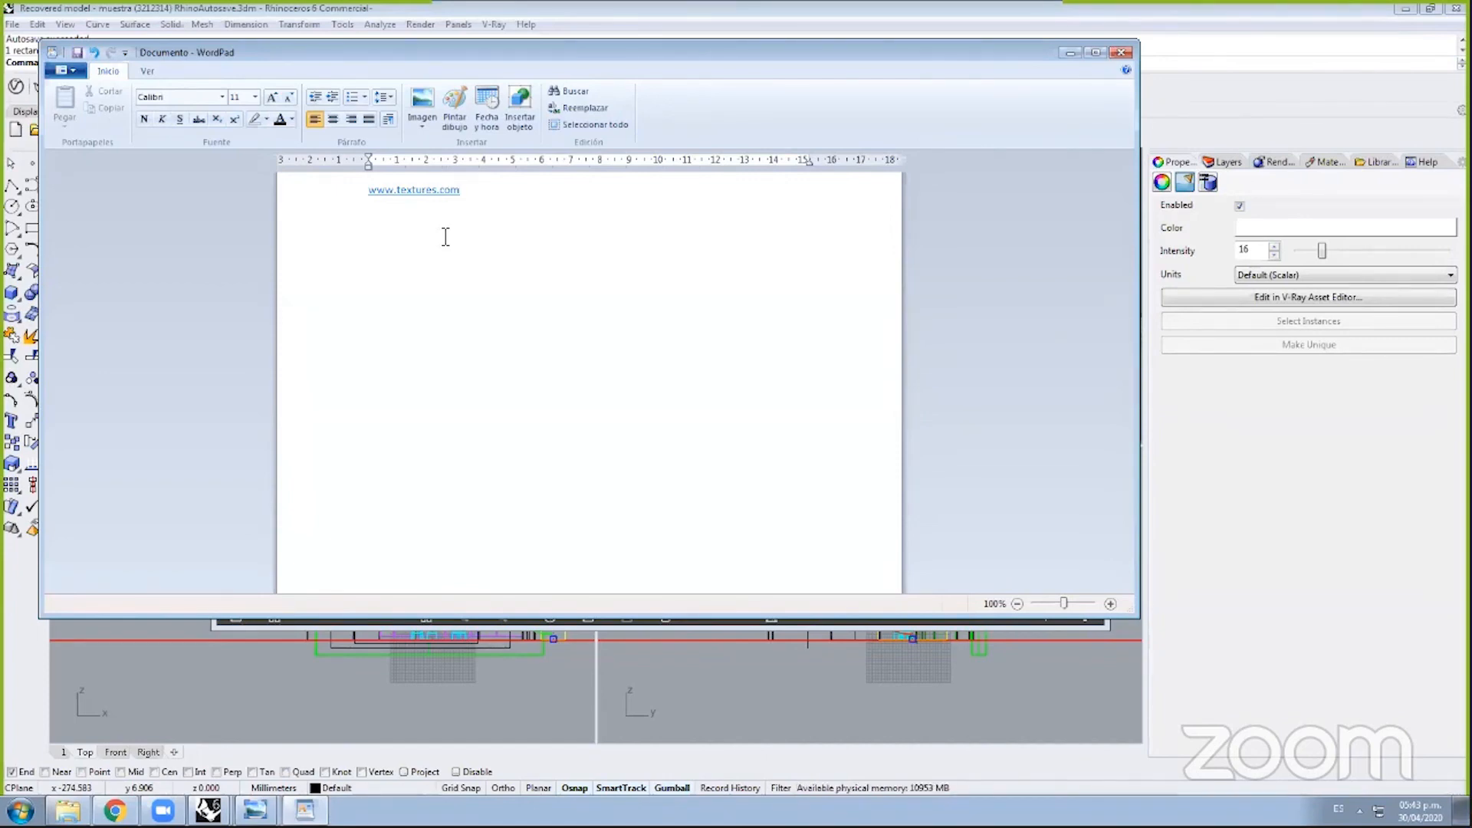
{"action": "key", "text": "Return"}
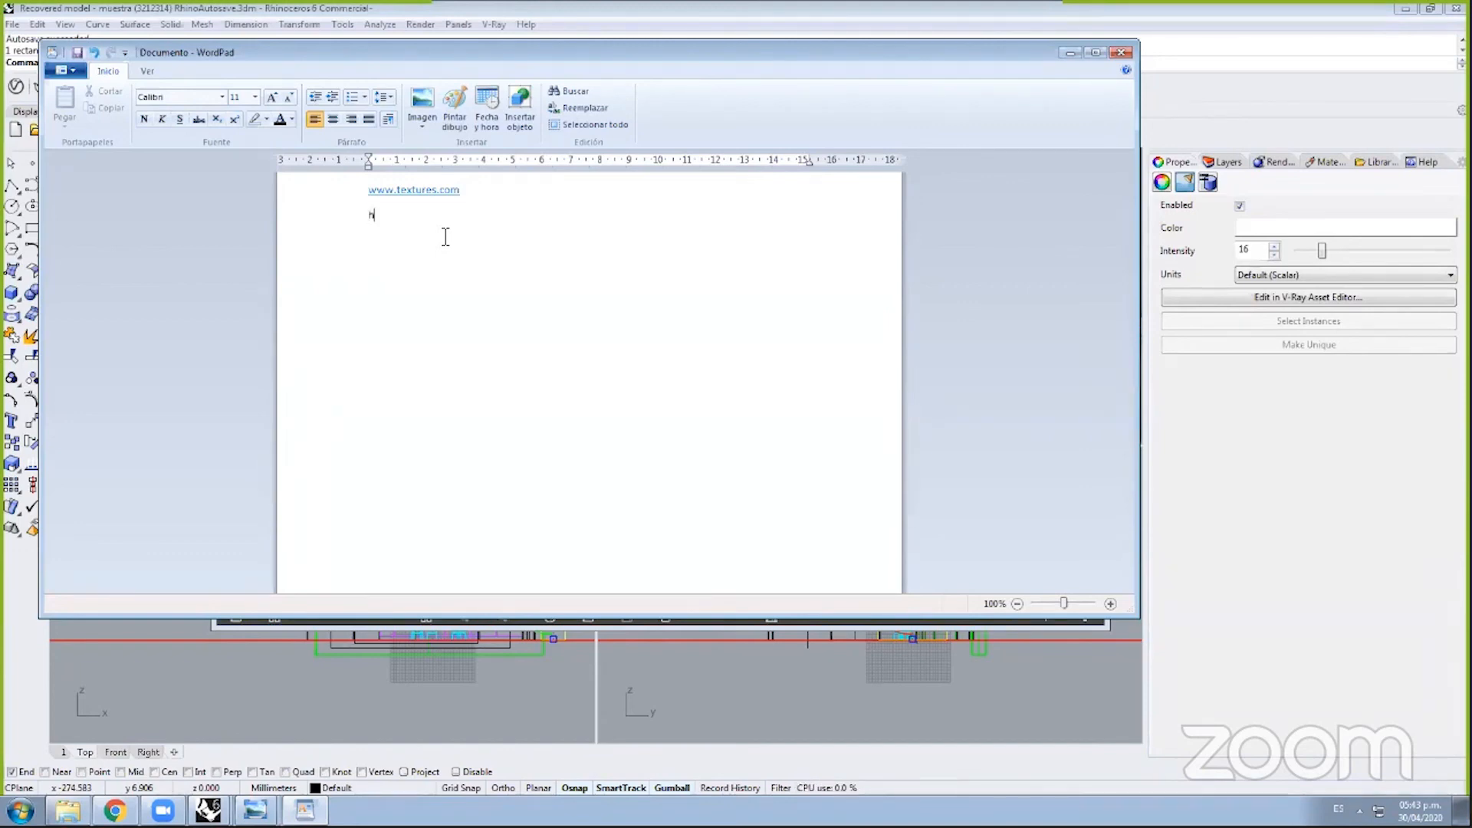
{"action": "type", "text": "ww"}
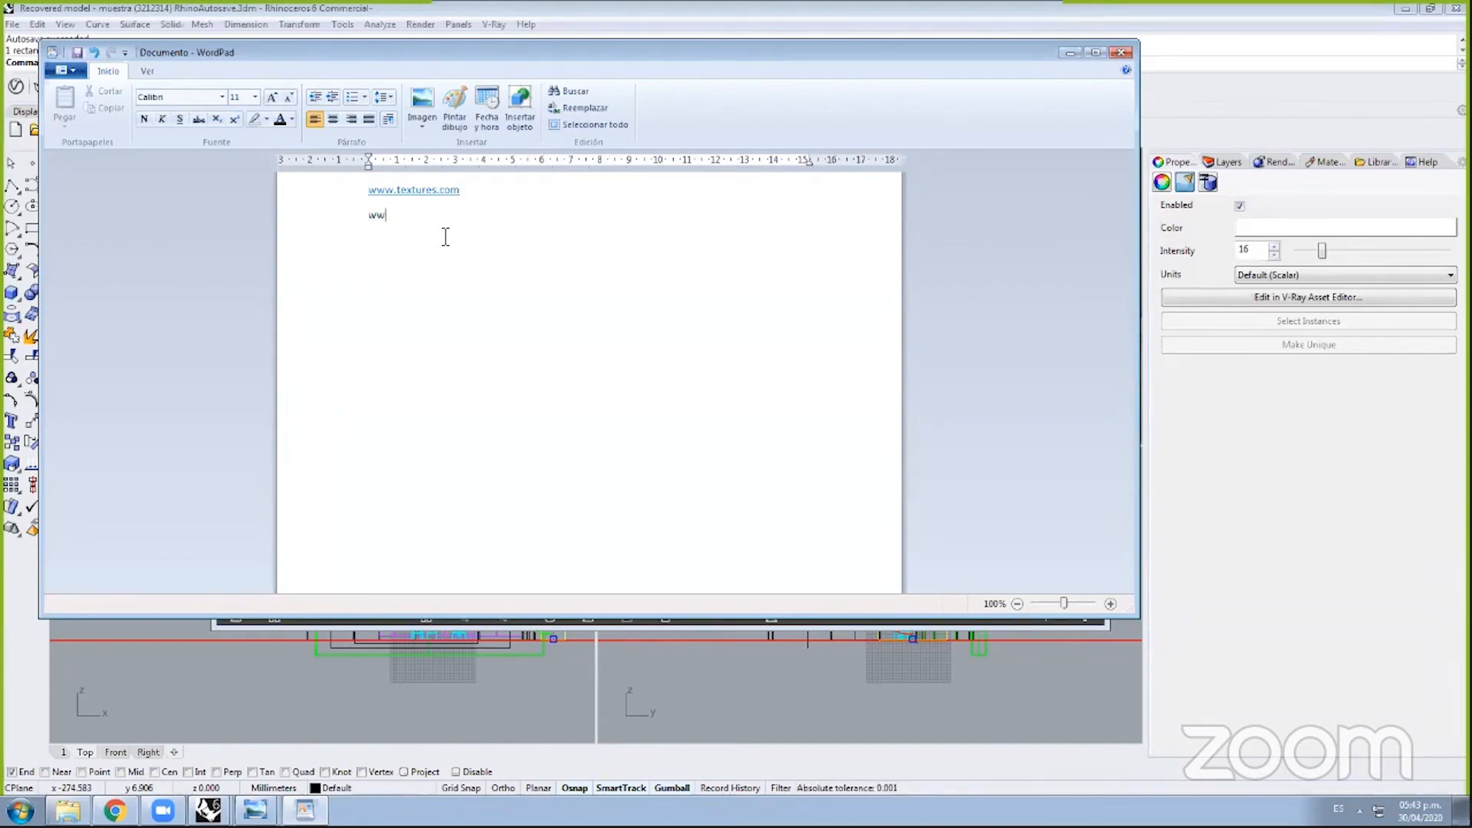
{"action": "type", "text": "w.hdri"}
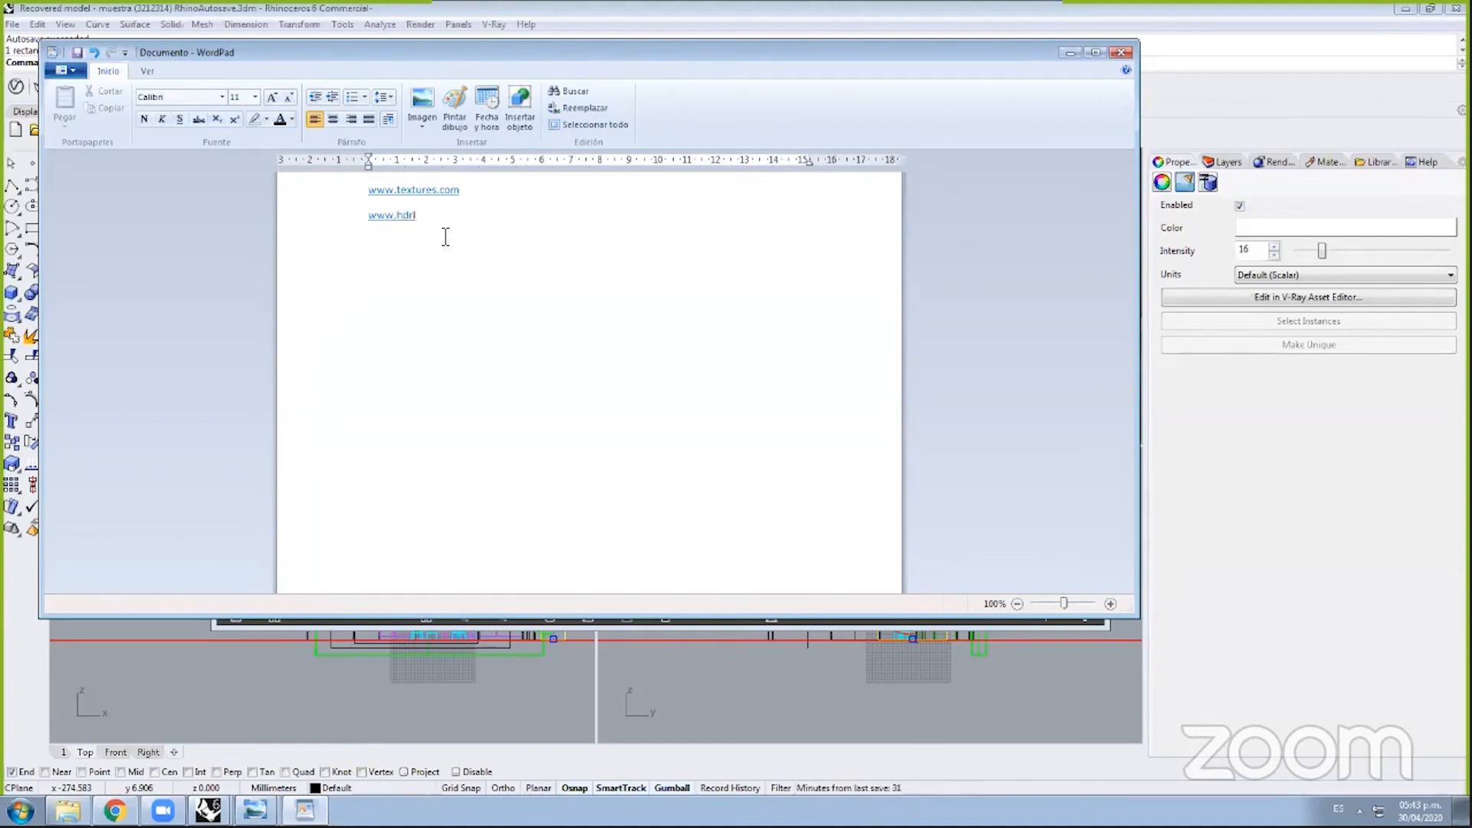
{"action": "type", "text": "."}
{"action": "key", "text": "BackSpace"}
{"action": "type", "text": "heaven.com"}
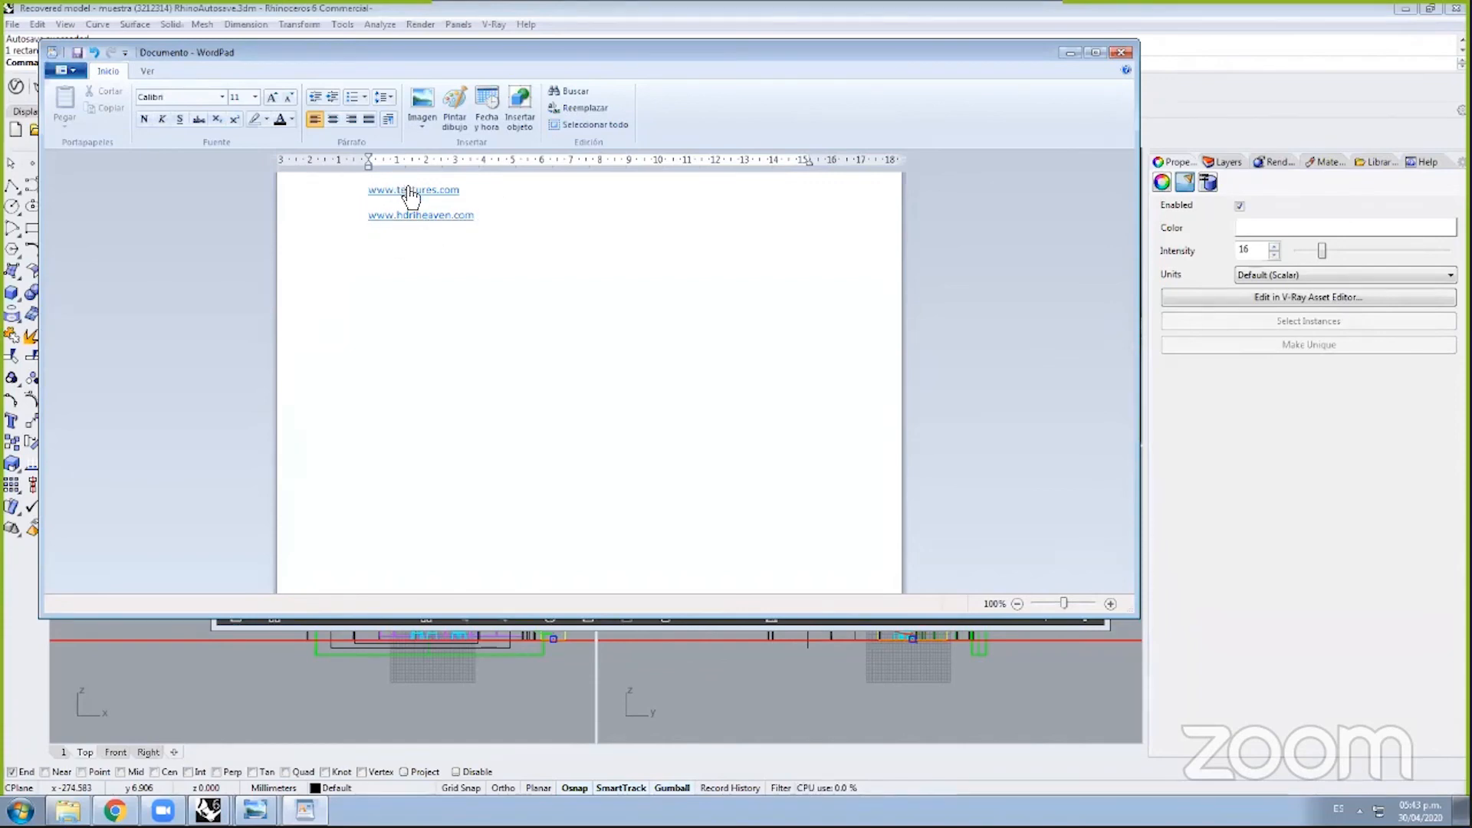
{"action": "key", "text": "ctrl+a"}
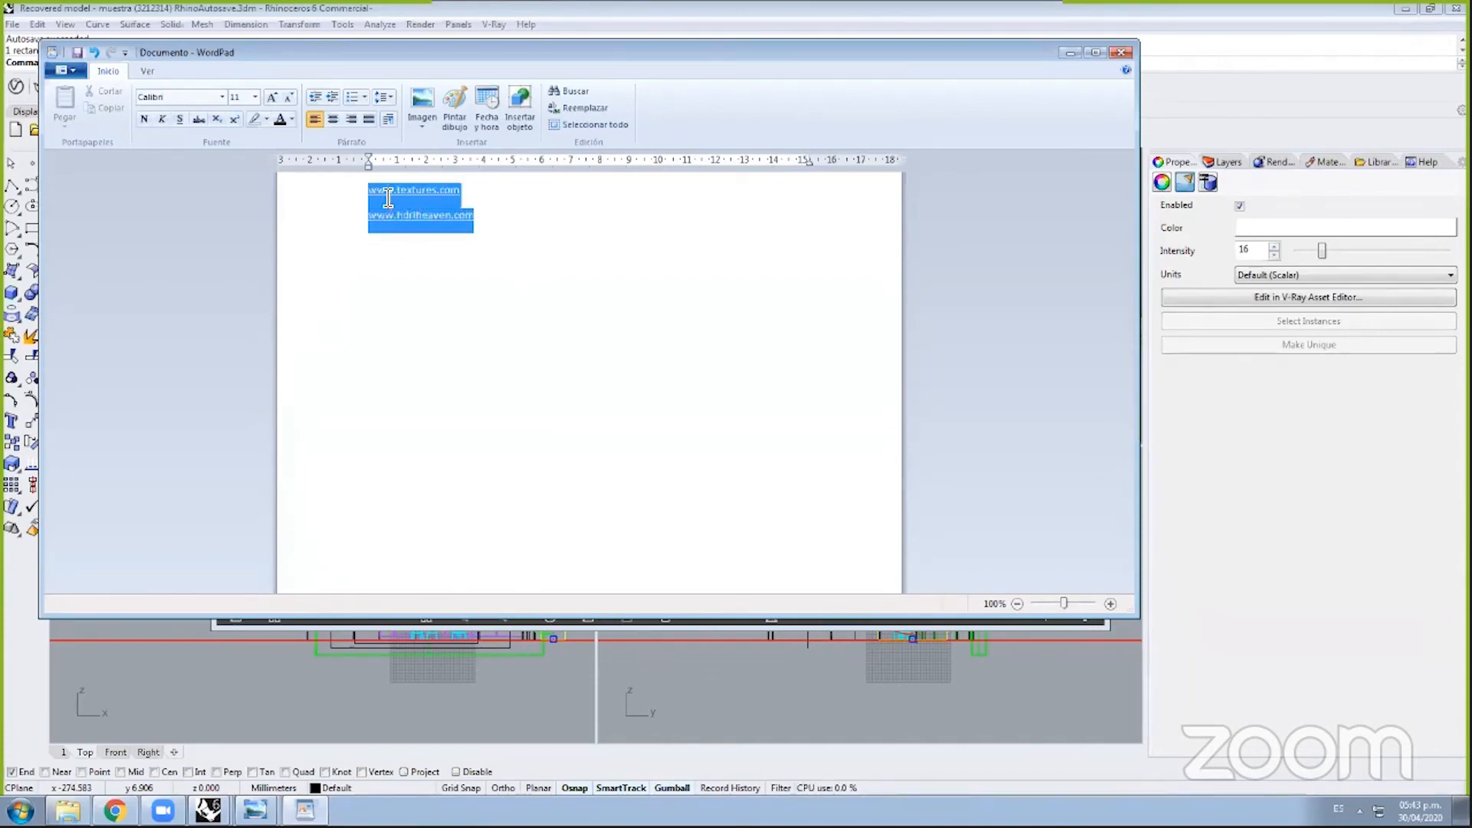
{"action": "type", "text": "www.textures.com www.hdriheaven.com"}
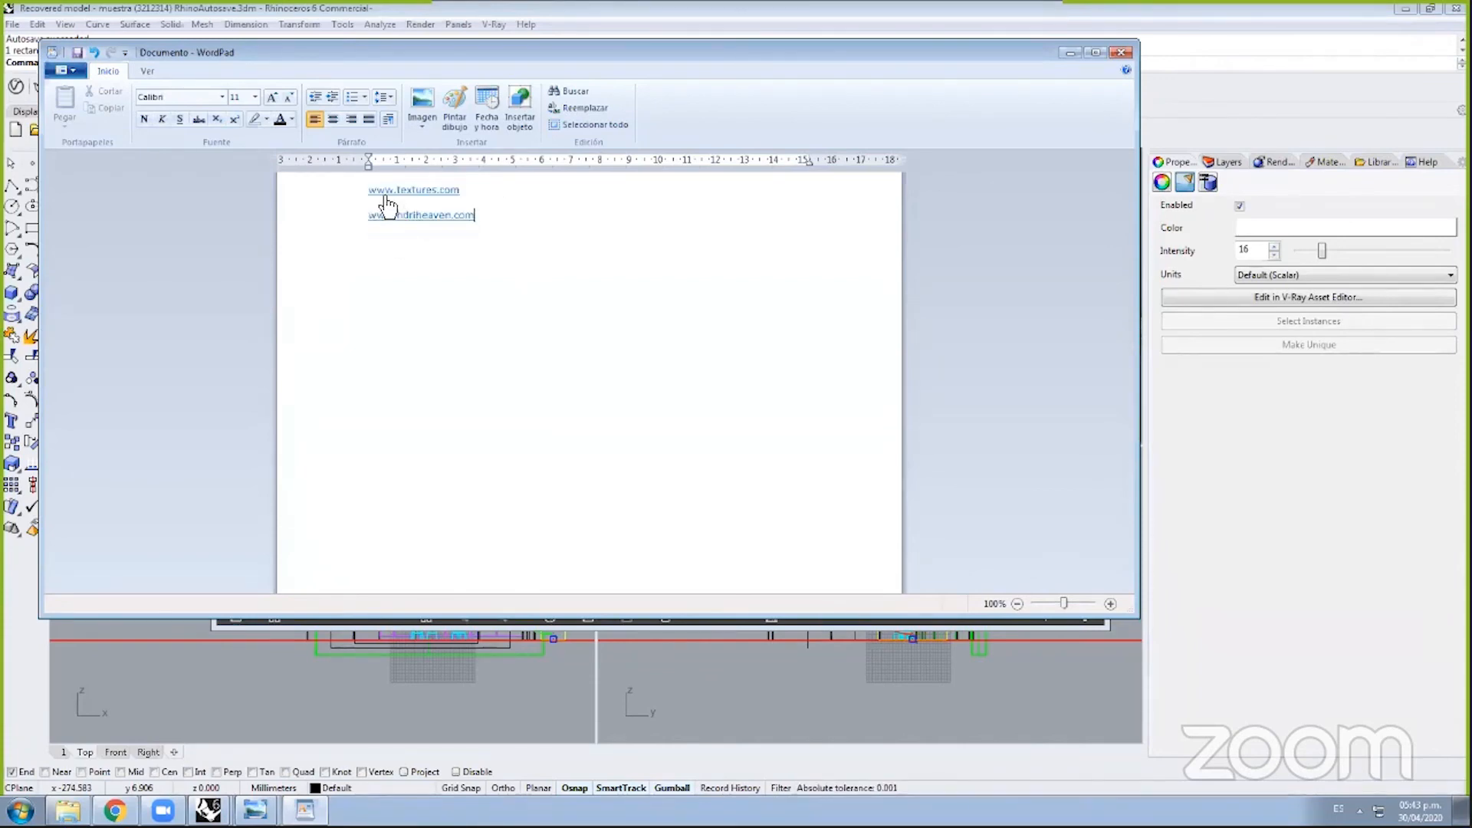
Step: Minimize WordPad and show Concrete_Flooring_H01_2m's V-Ray BRDF settings in the Asset Editor
{"action": "left_click", "coordinate": [1069, 50]}
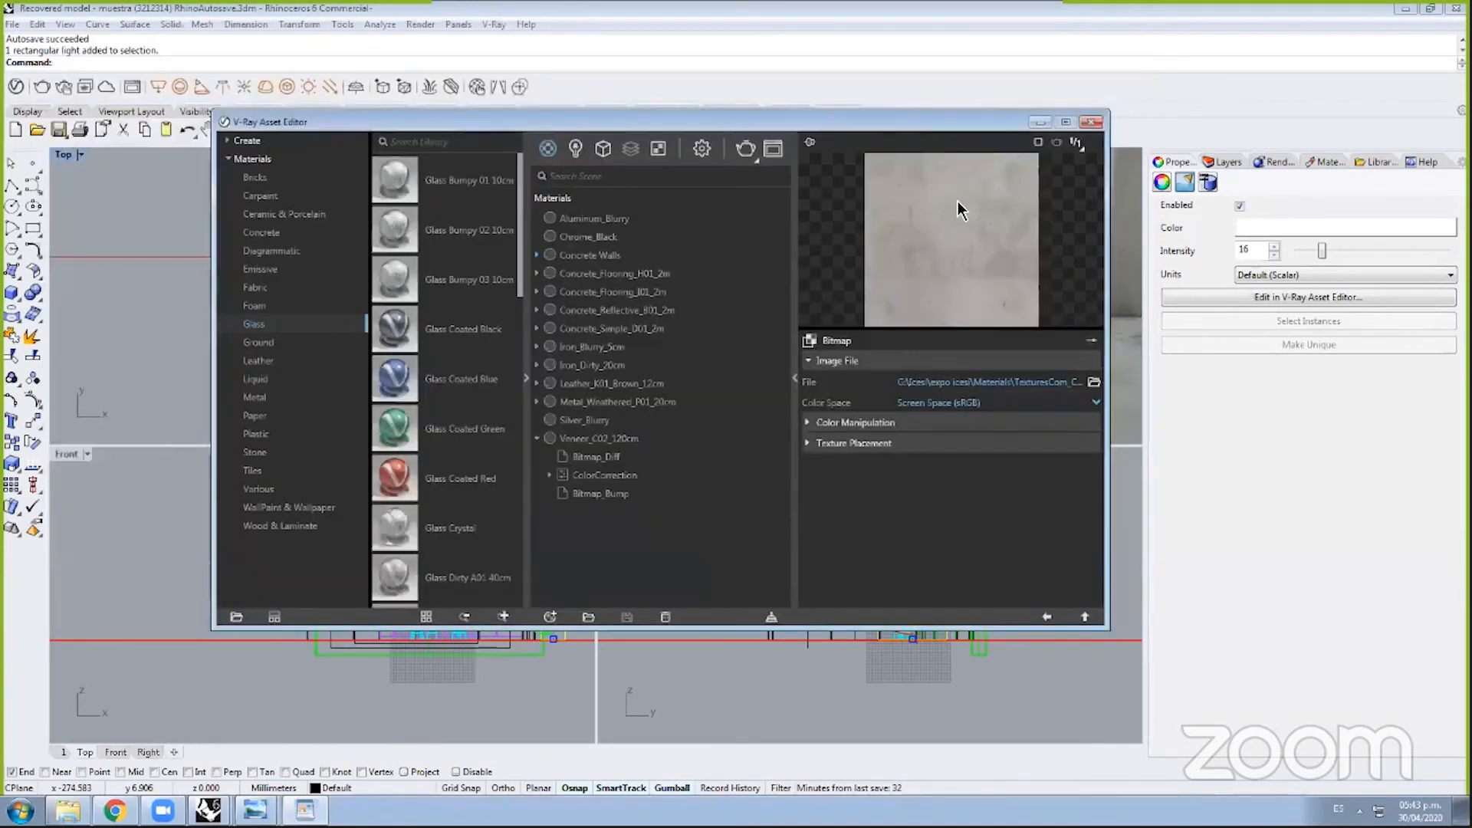
{"action": "left_click", "coordinate": [610, 273]}
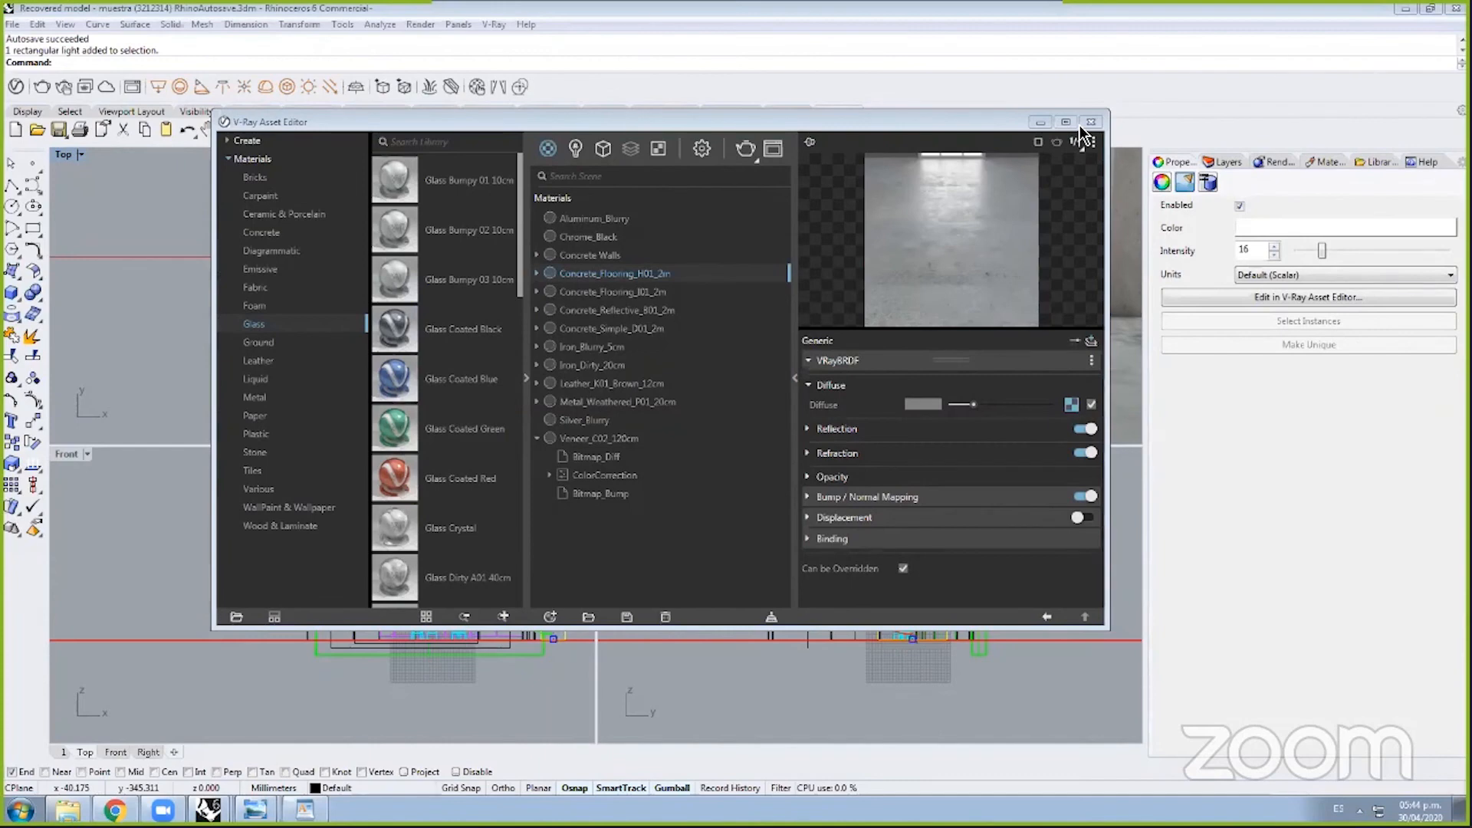
{"action": "left_click_drag", "start_coordinate": [951, 121], "coordinate": [827, 112]}
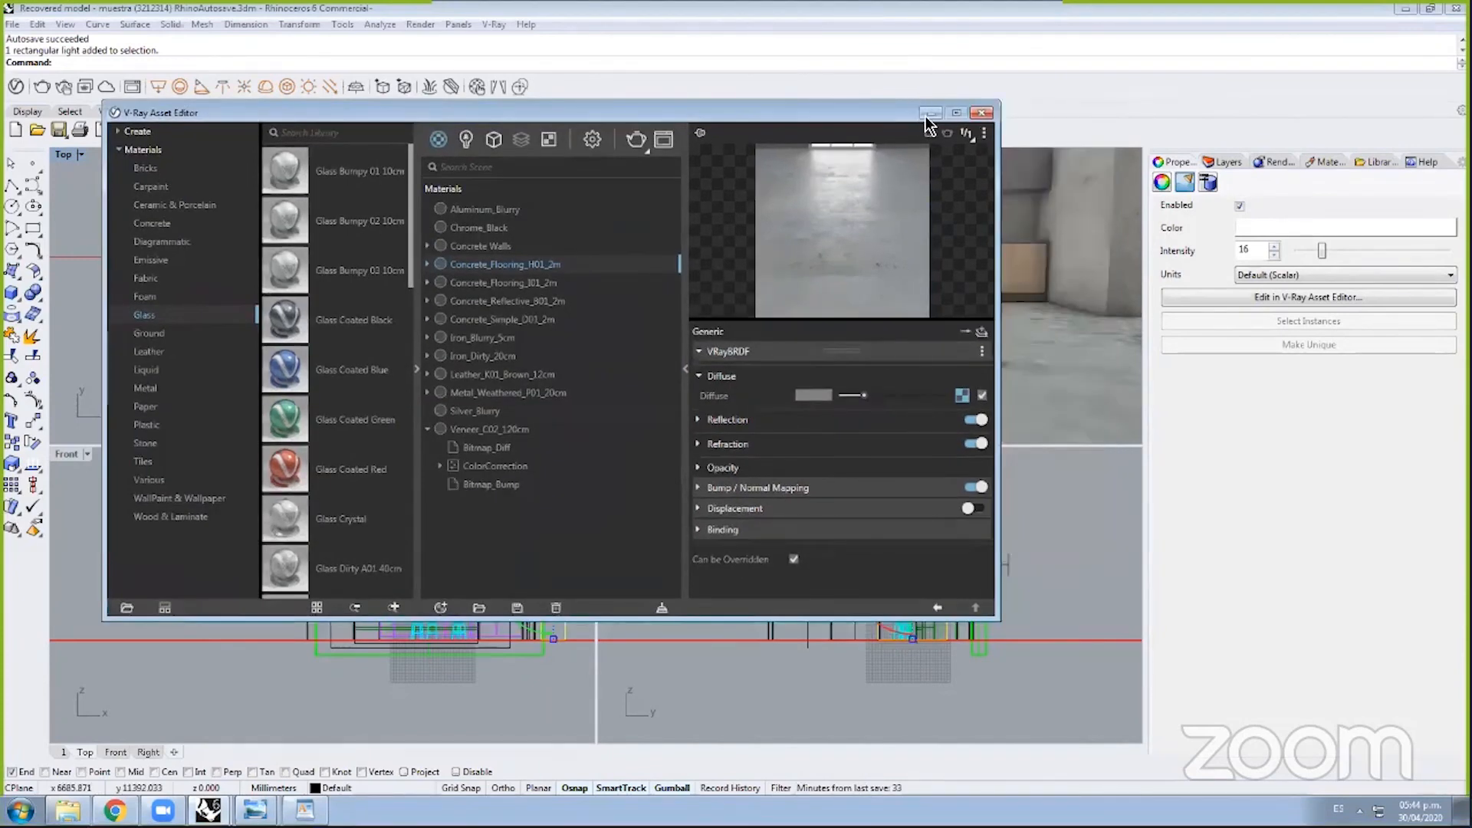
Step: Minimize the Asset Editor, zoom the Top view, and inspect a bar stool and the rectangular light
{"action": "left_click", "coordinate": [926, 117]}
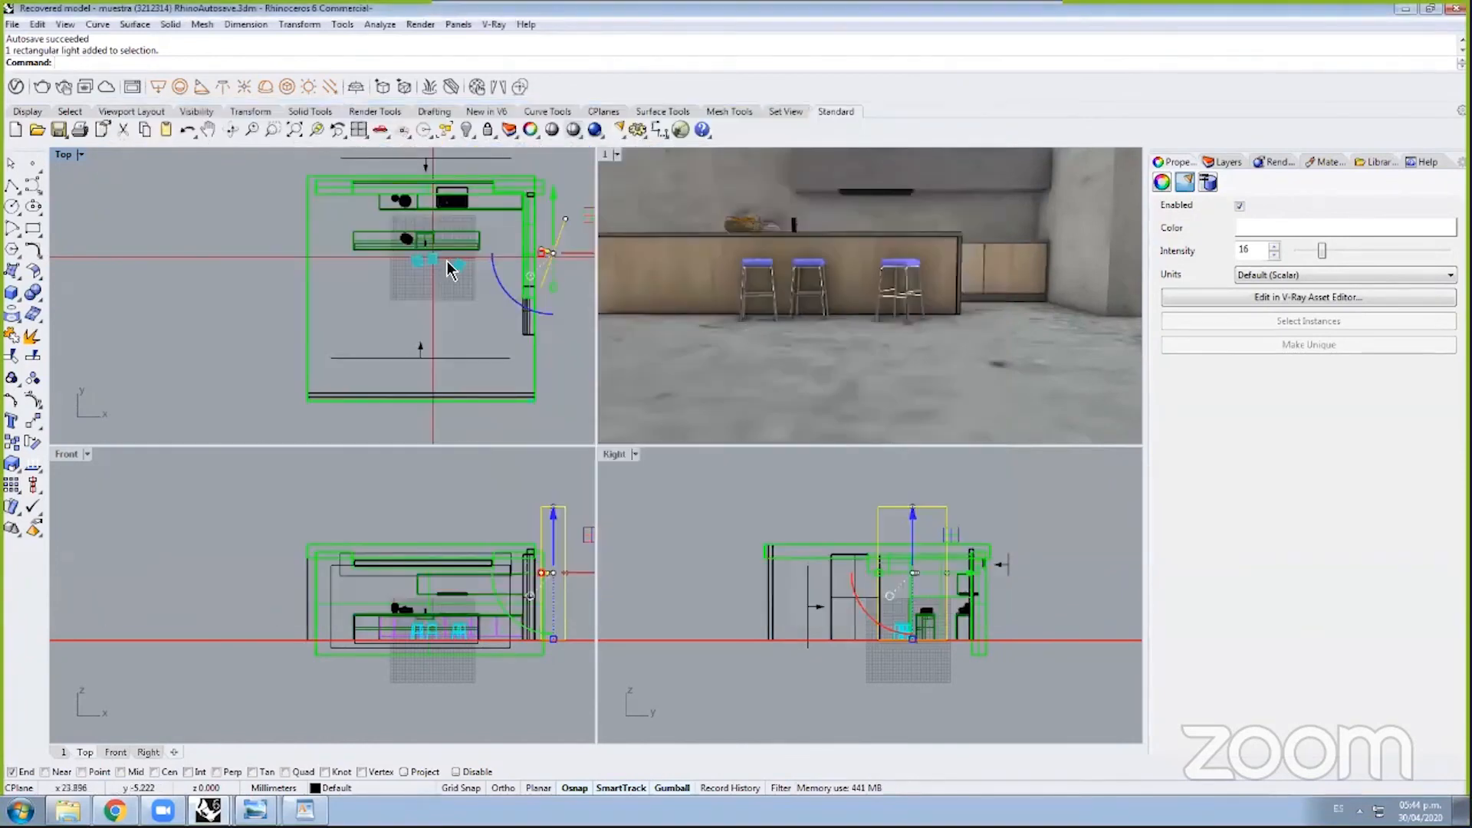
{"action": "left_click", "coordinate": [459, 268]}
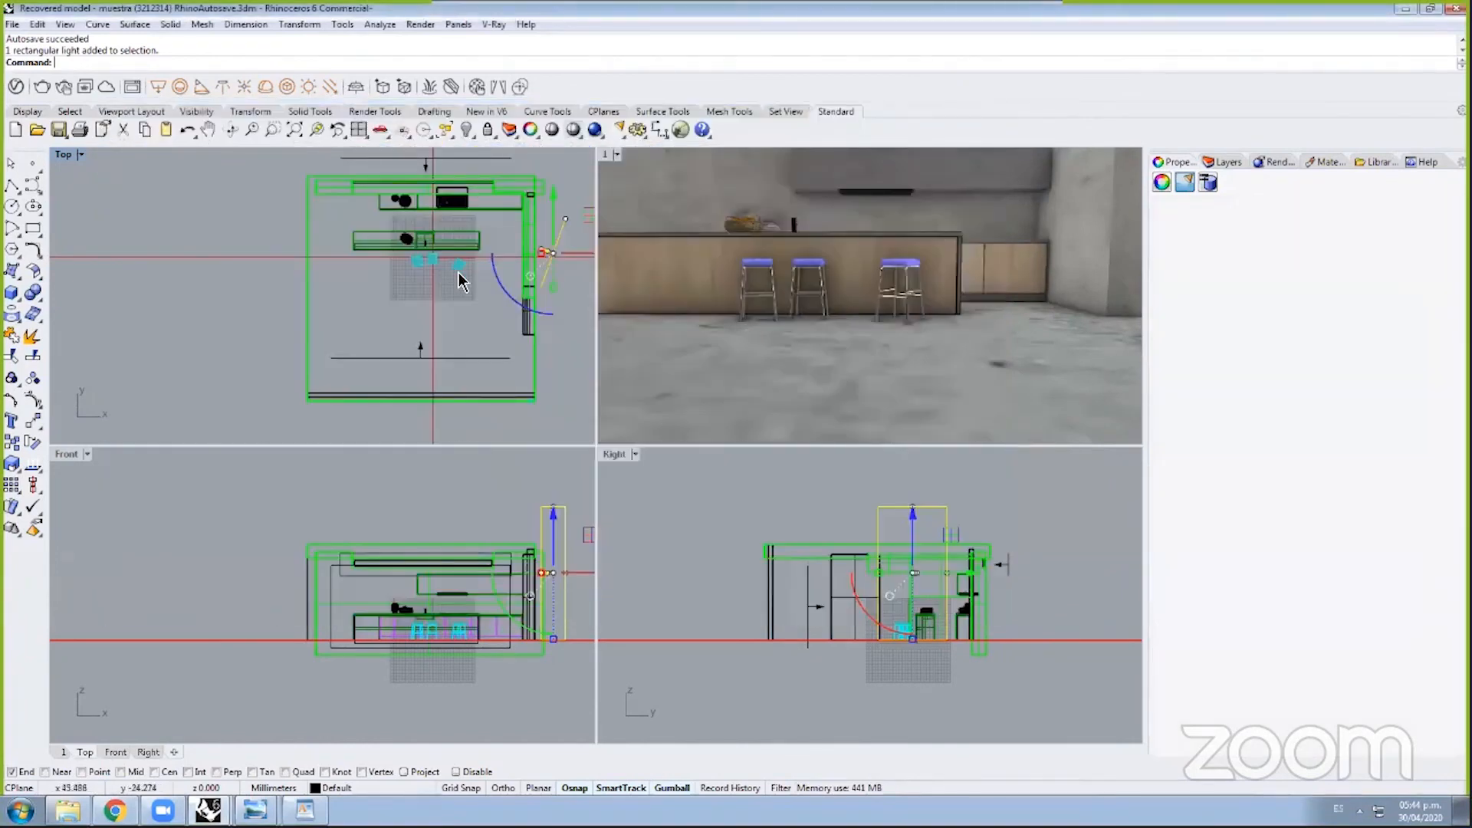
{"action": "left_click", "coordinate": [539, 173]}
{"action": "scroll", "coordinate": [539, 181], "scroll_direction": "up", "scroll_amount": 4}
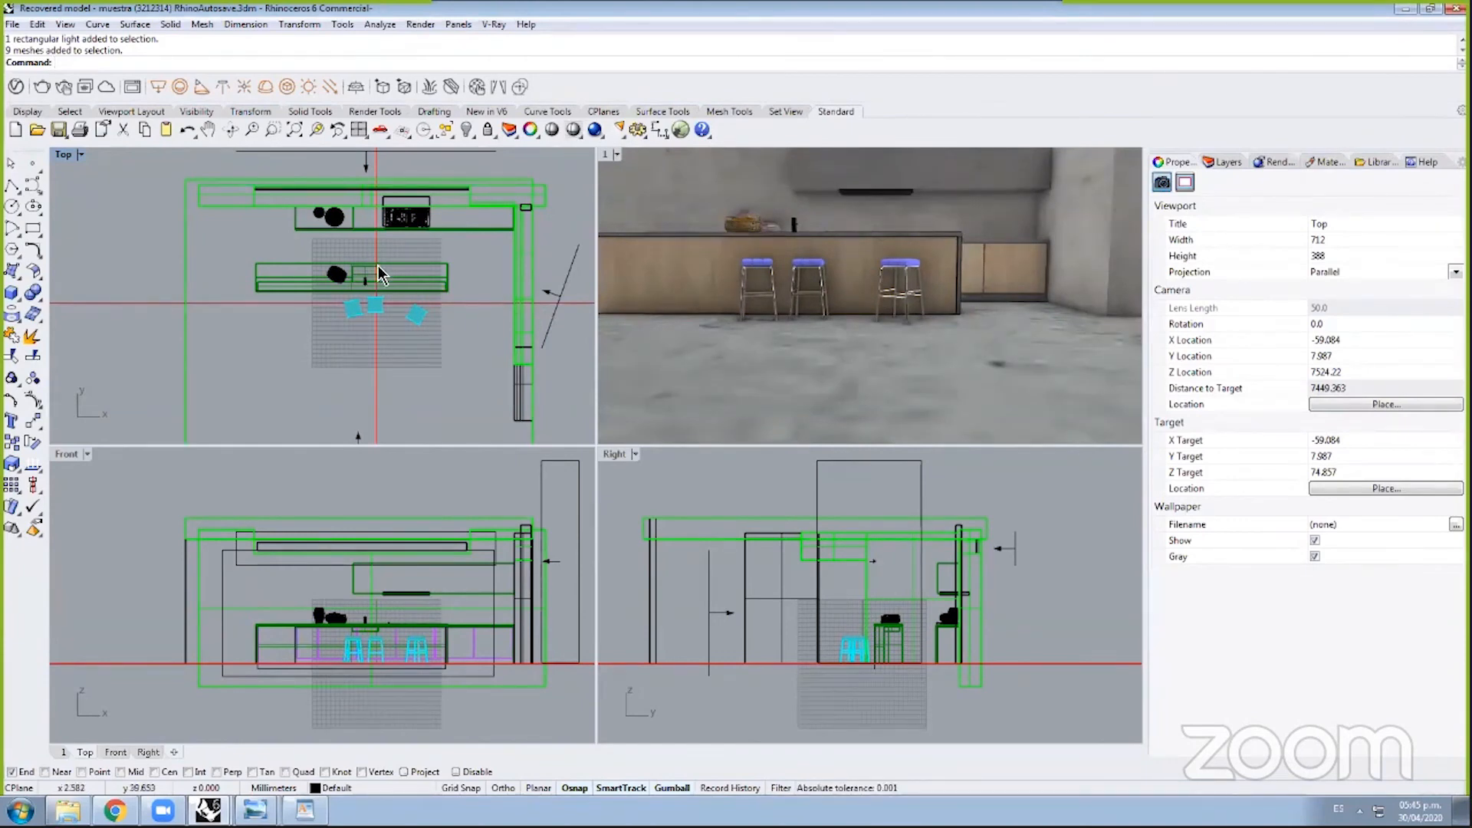
{"action": "left_click", "coordinate": [563, 289]}
{"action": "left_click", "coordinate": [471, 319]}
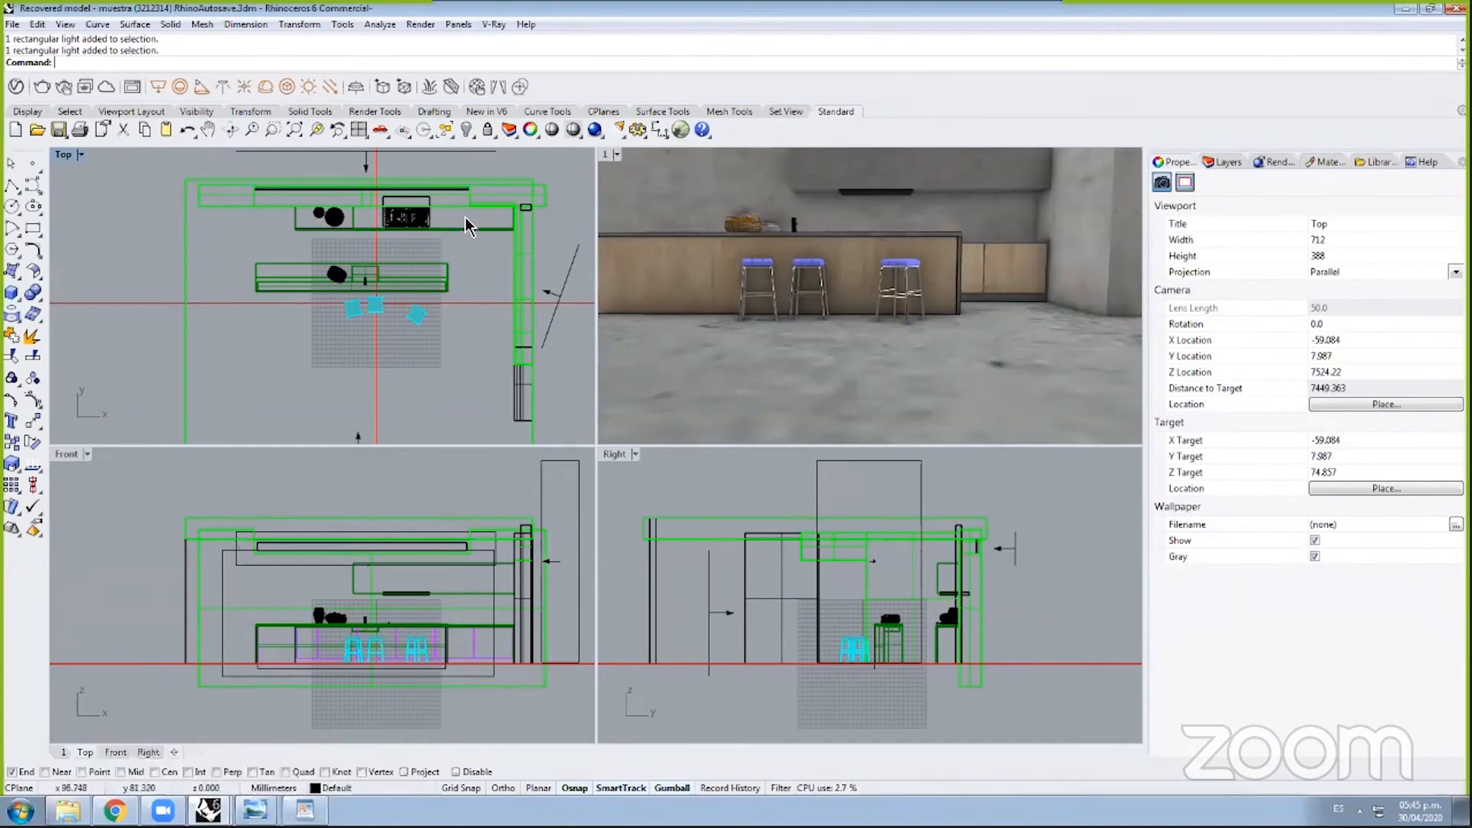
Step: Zoom closer and inspect the stove, bowl, tap, bar stools and floor plane
{"action": "scroll", "coordinate": [466, 218], "scroll_direction": "up", "scroll_amount": 4}
{"action": "scroll", "coordinate": [443, 192], "scroll_direction": "up", "scroll_amount": 4}
{"action": "left_click", "coordinate": [376, 242]}
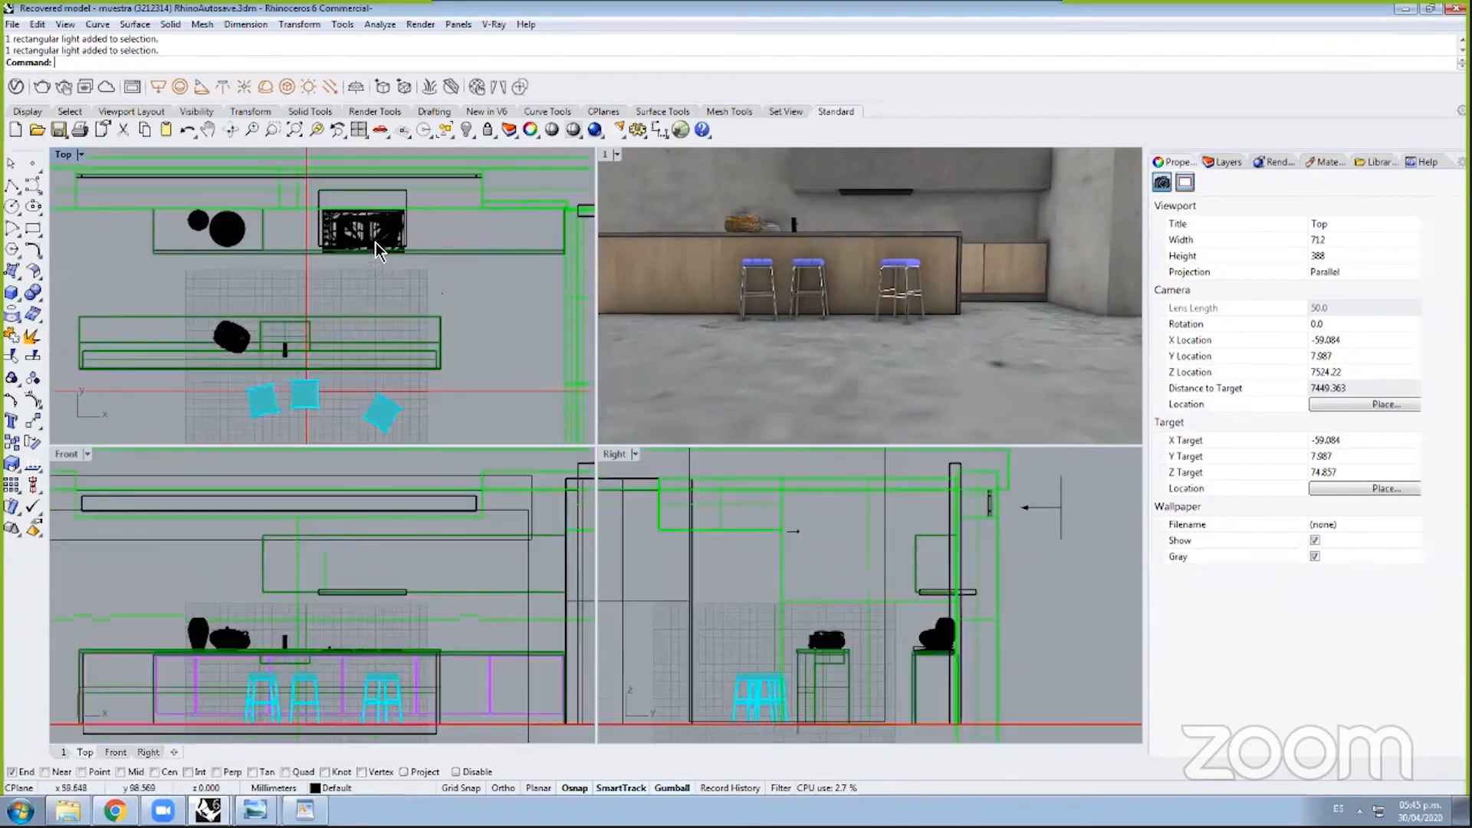
{"action": "left_click", "coordinate": [227, 241]}
{"action": "left_click", "coordinate": [235, 350]}
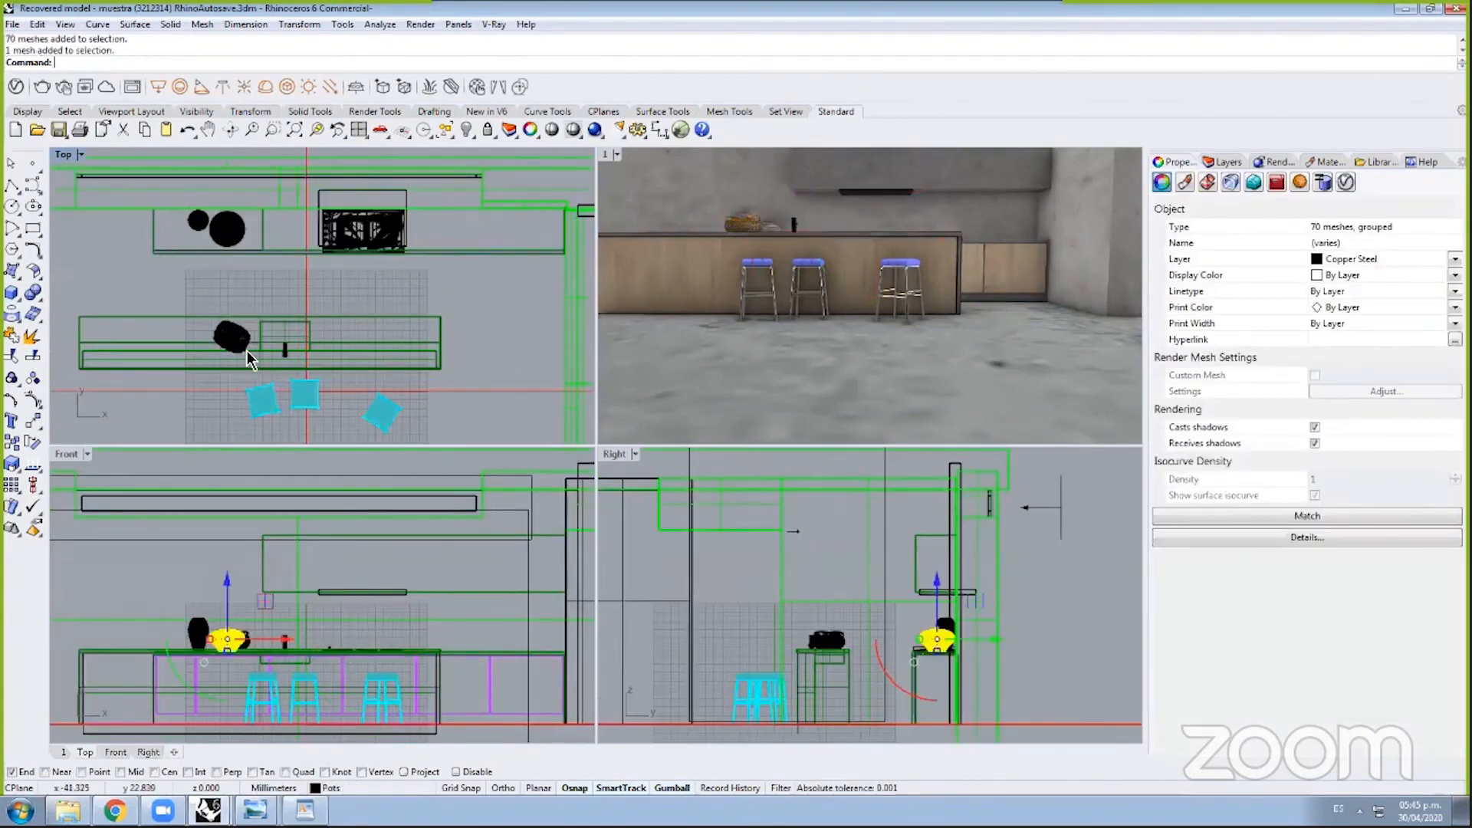
{"action": "left_click", "coordinate": [286, 352]}
{"action": "left_click", "coordinate": [312, 406]}
{"action": "left_click", "coordinate": [451, 333]}
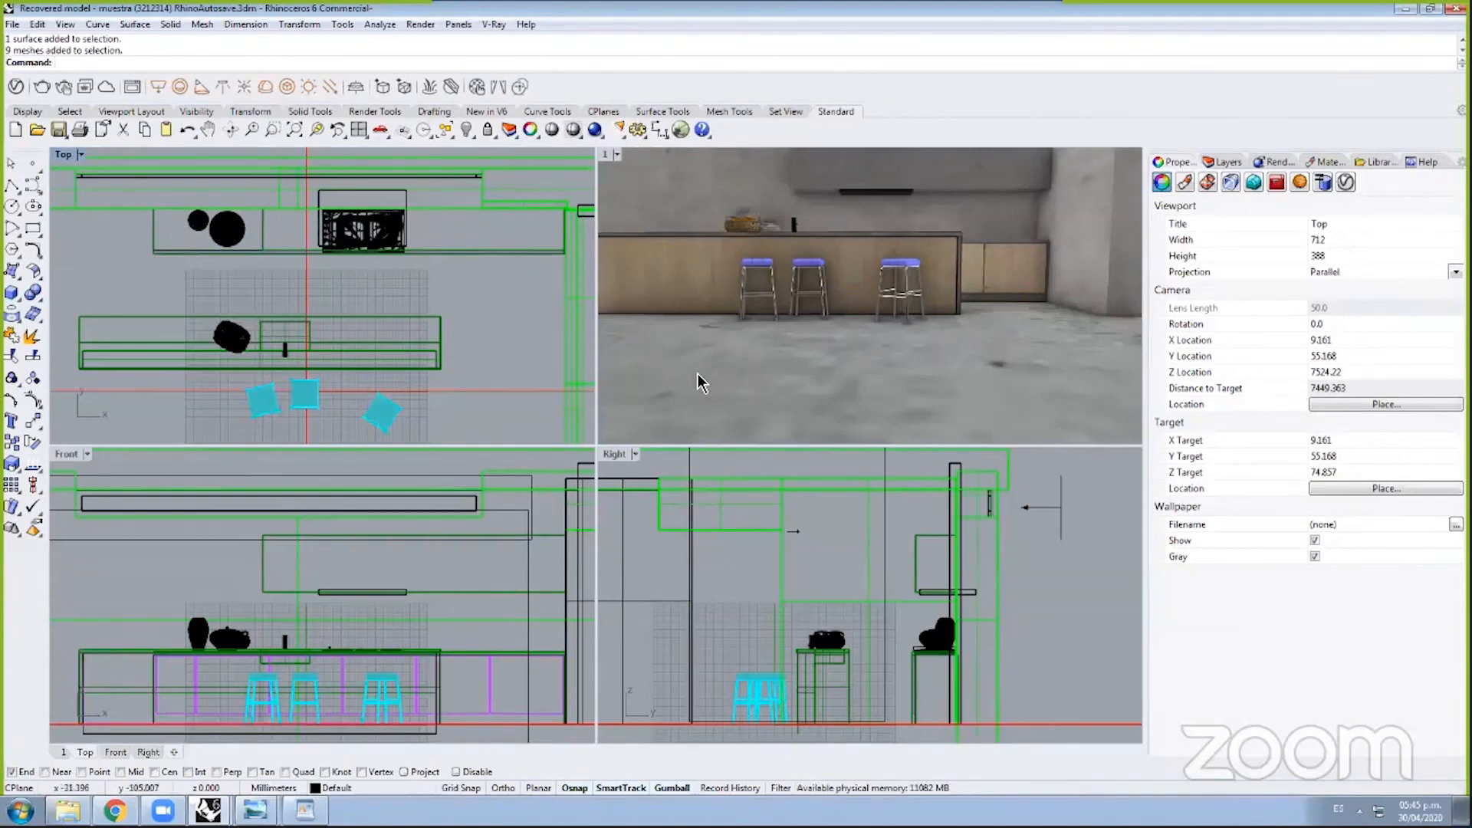
{"action": "left_click", "coordinate": [738, 357]}
{"action": "key", "text": "Escape"}
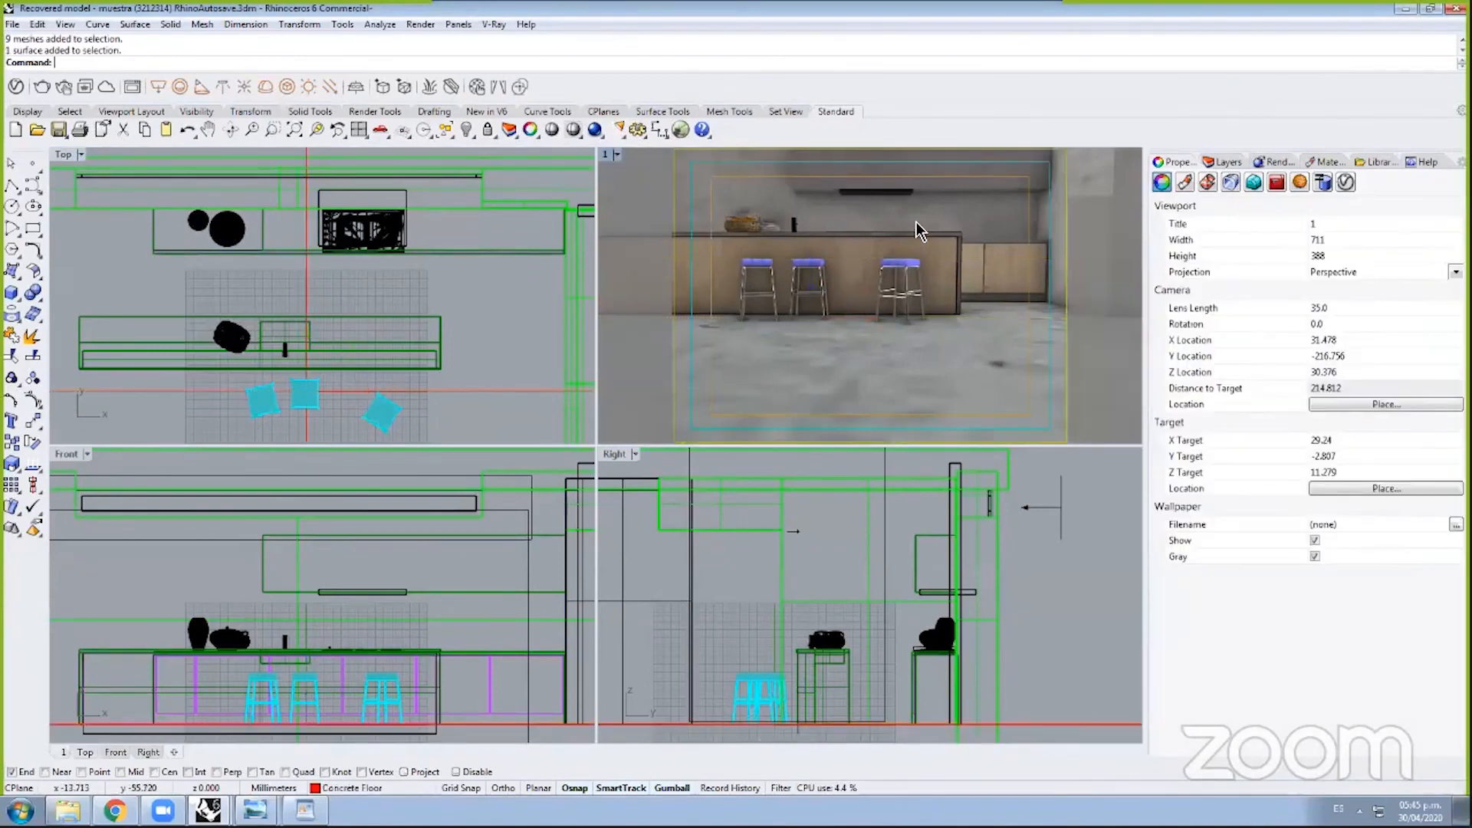
{"action": "left_click", "coordinate": [254, 811]}
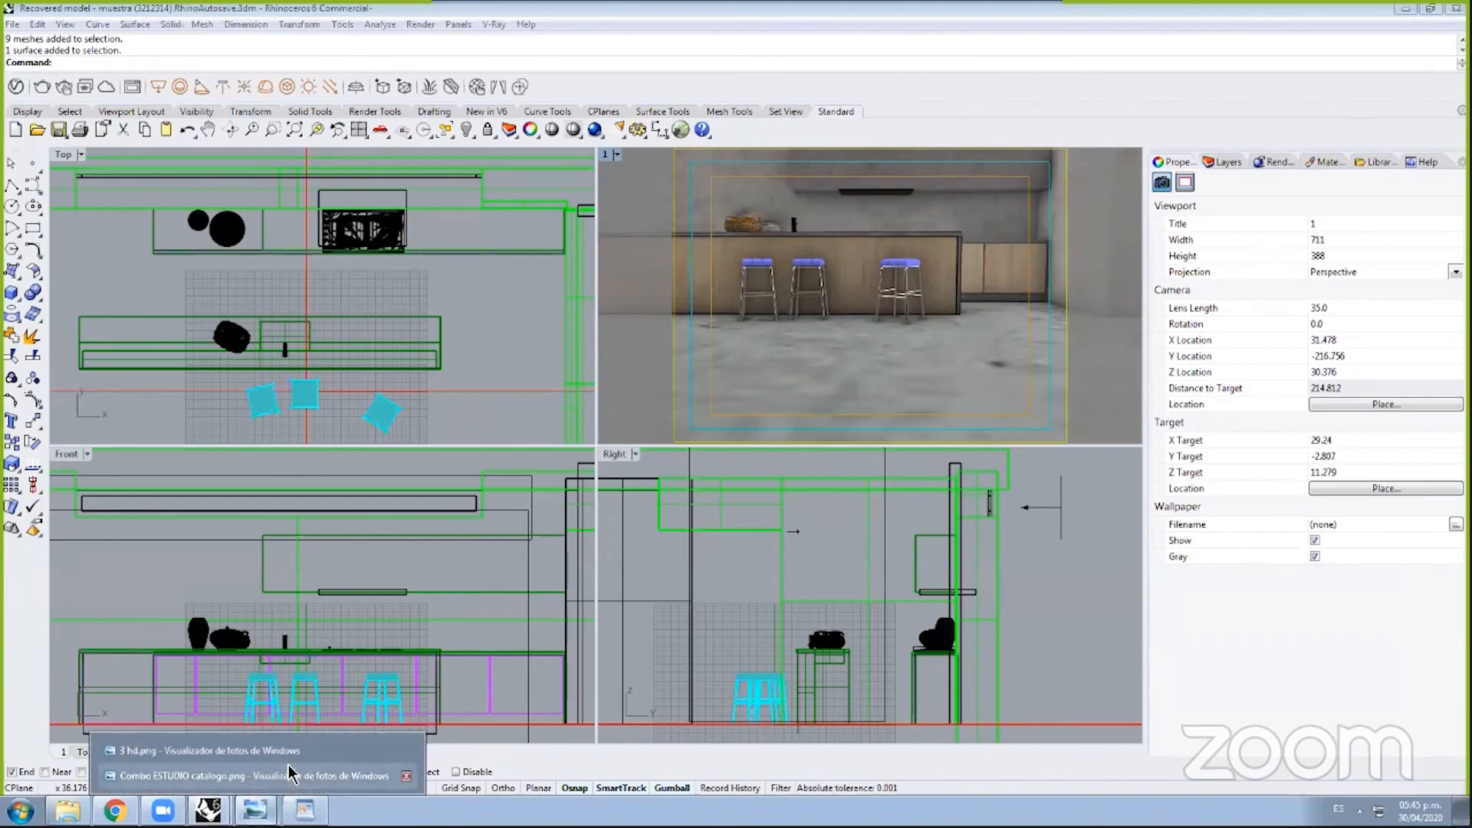
{"action": "left_click", "coordinate": [278, 753]}
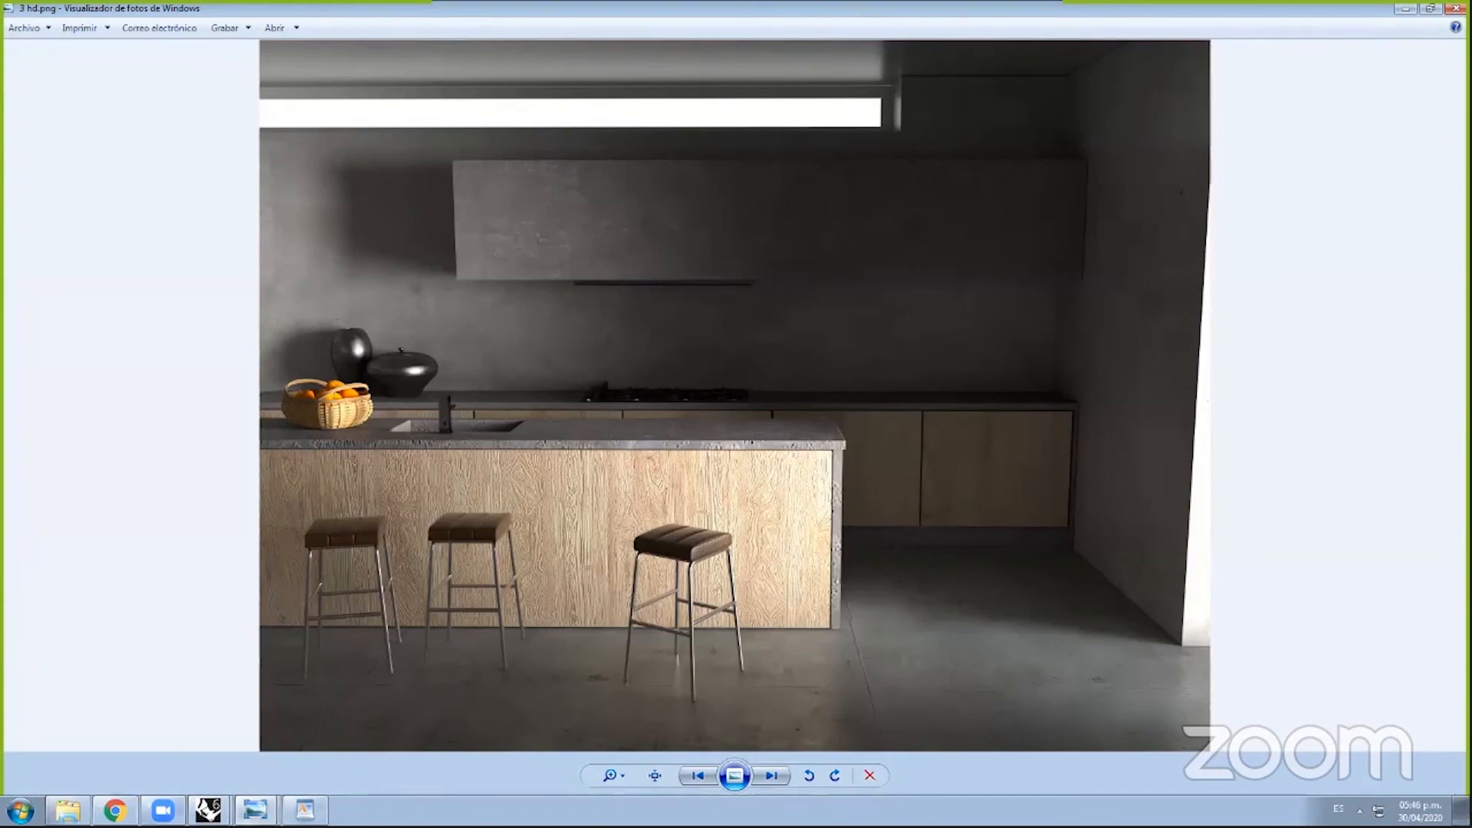
{"action": "left_click", "coordinate": [211, 810]}
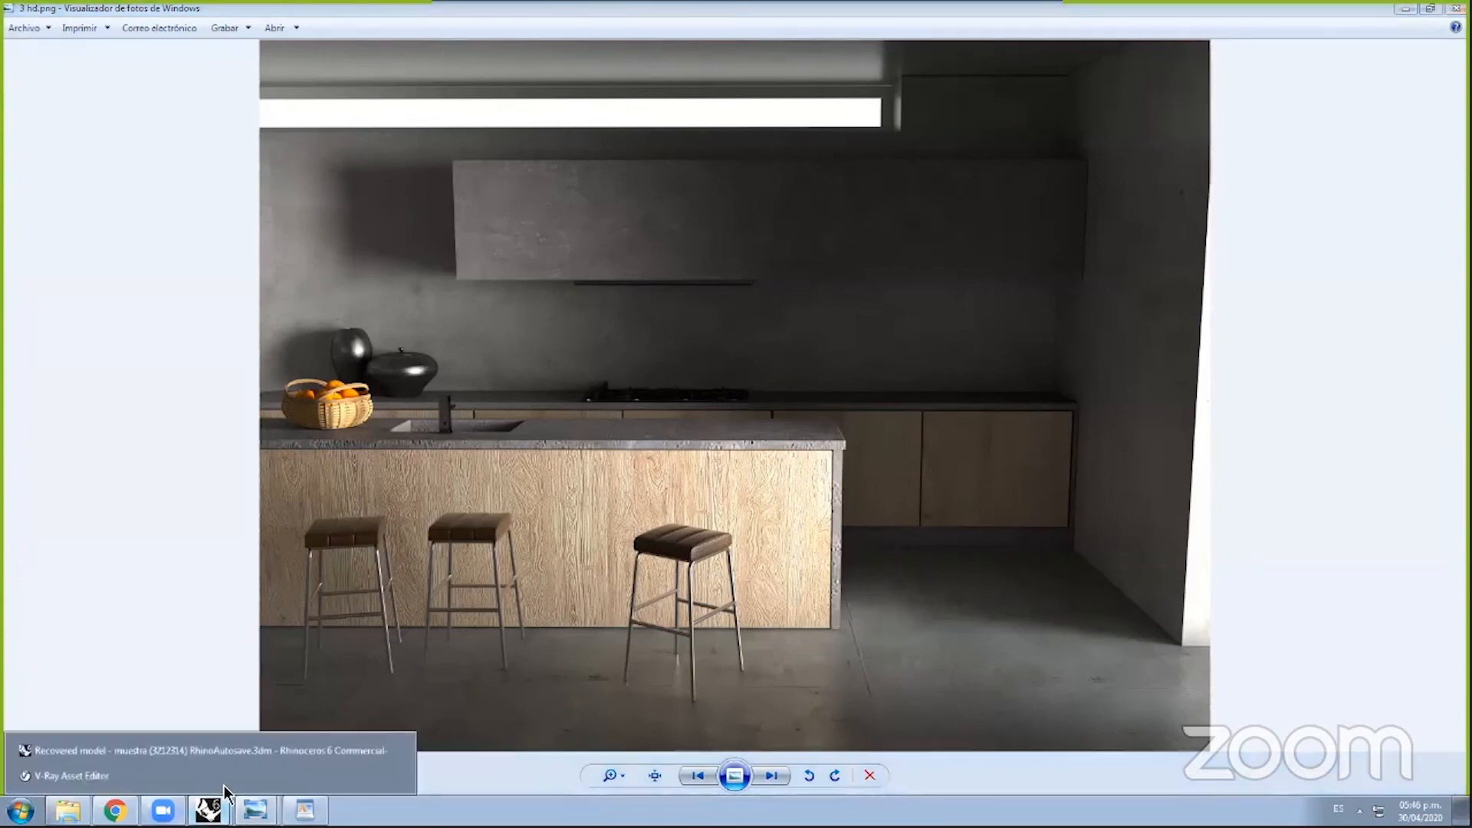
{"action": "left_click", "coordinate": [263, 748]}
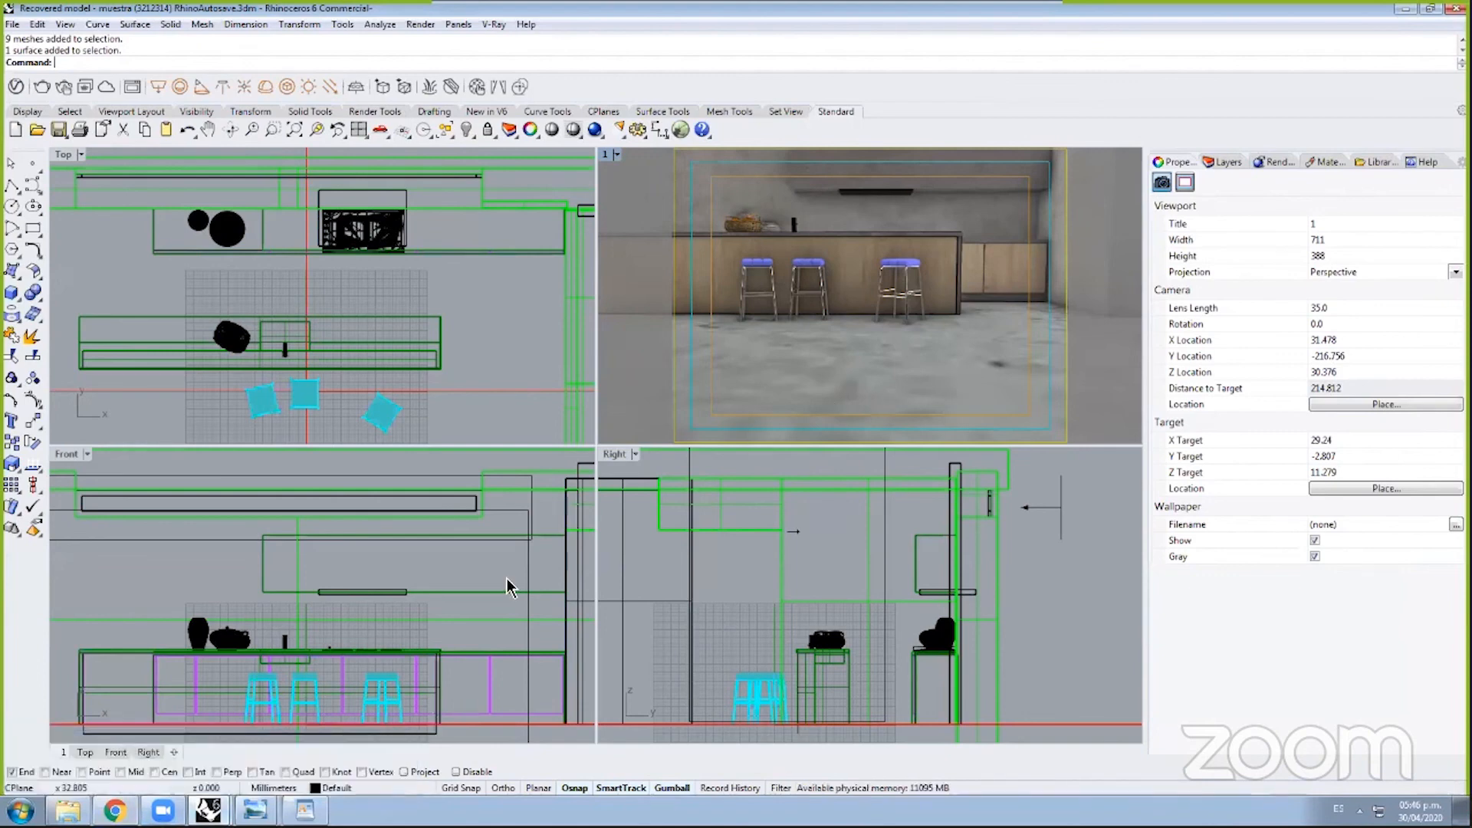
Step: In the WordPad note, type the contact's social-media handle on a new line below the second link
{"action": "left_click", "coordinate": [305, 811]}
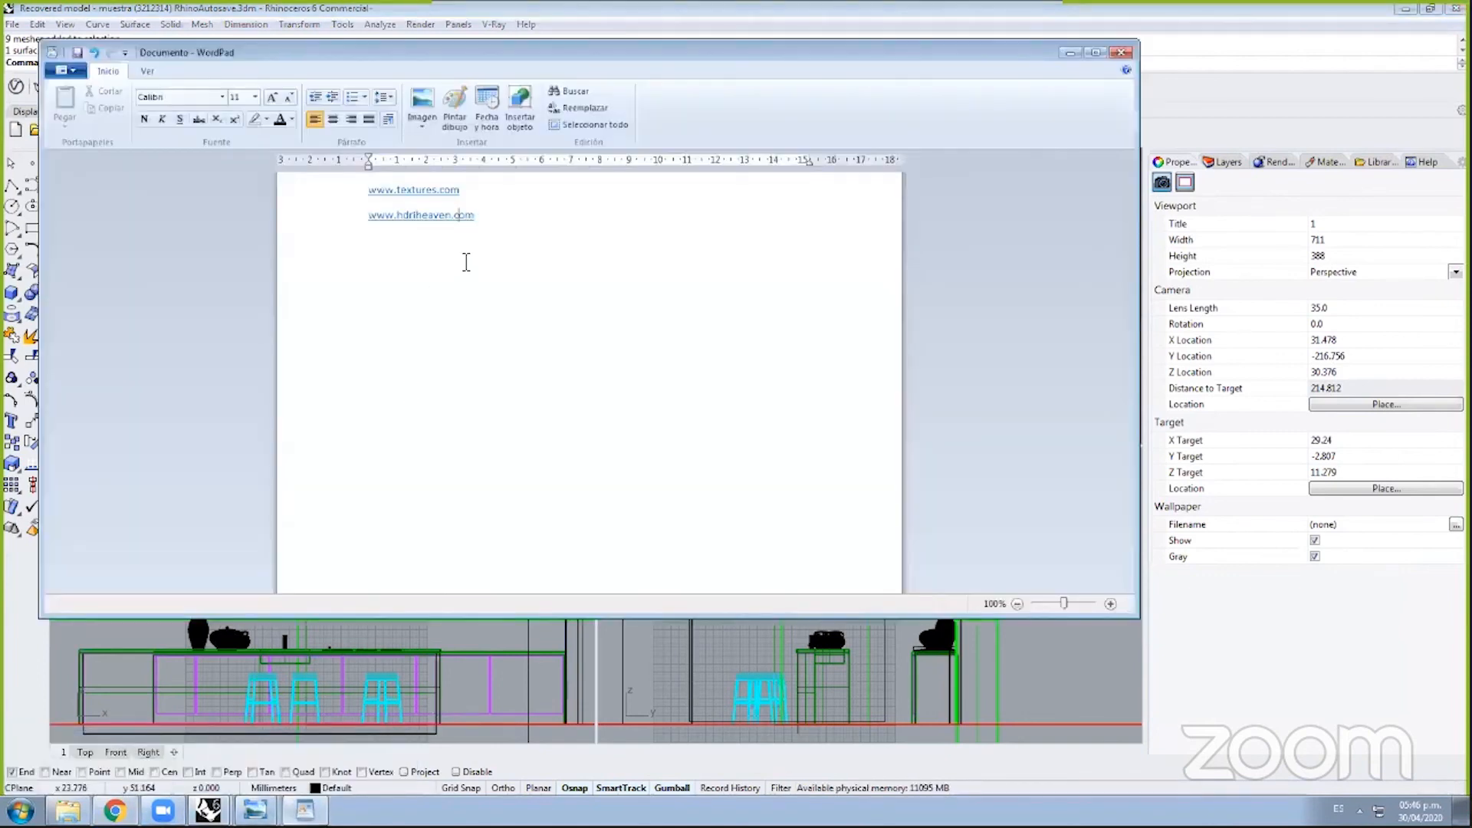
{"action": "left_click", "coordinate": [498, 228]}
{"action": "key", "text": "BackSpace"}
{"action": "key", "text": "Return"}
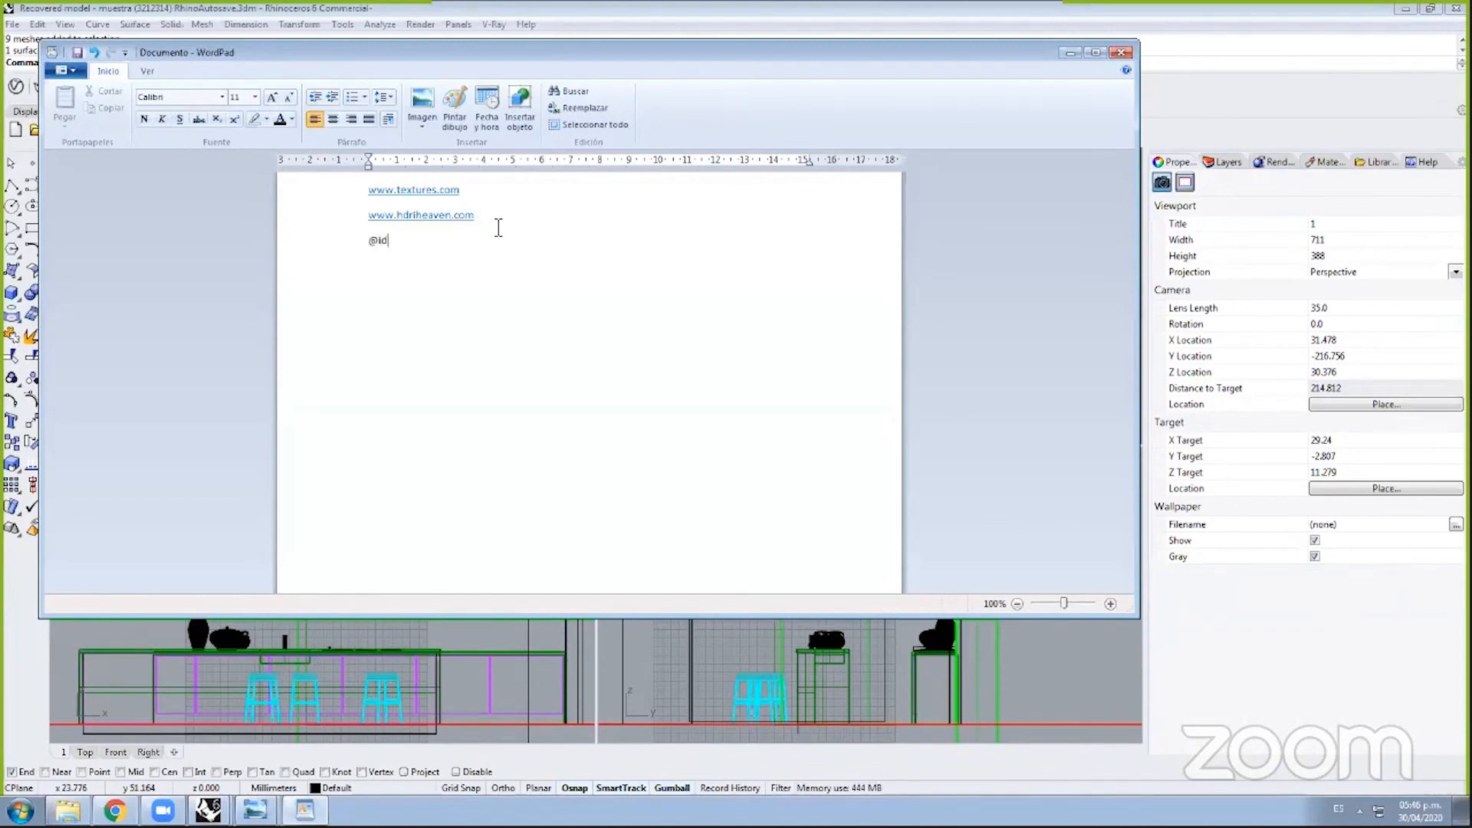
{"action": "key", "text": "Return"}
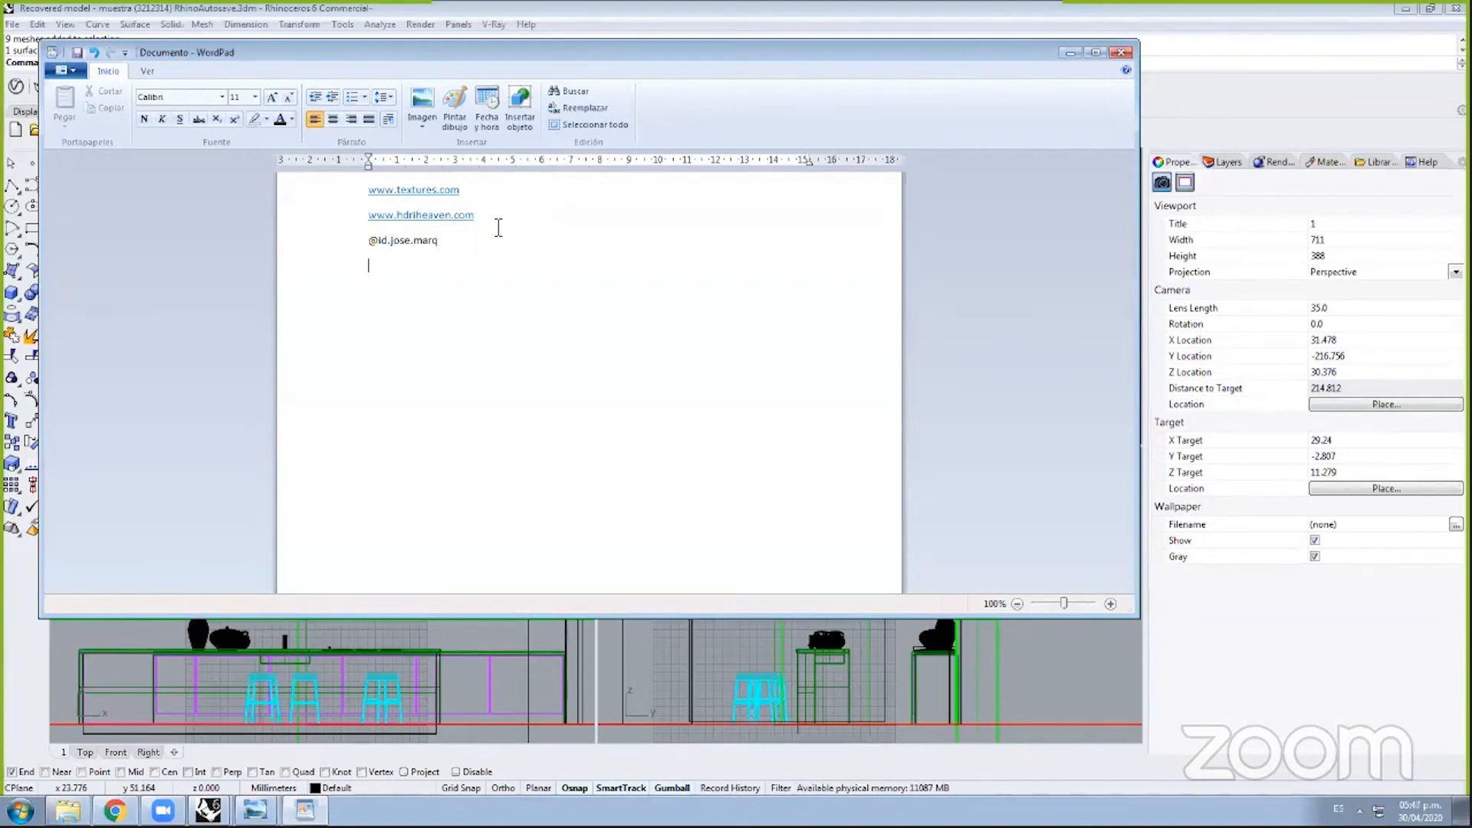
Step: Check the handle line, then minimize WordPad to return to Rhino's four kitchen viewports
{"action": "left_click_drag", "start_coordinate": [447, 240], "coordinate": [369, 247]}
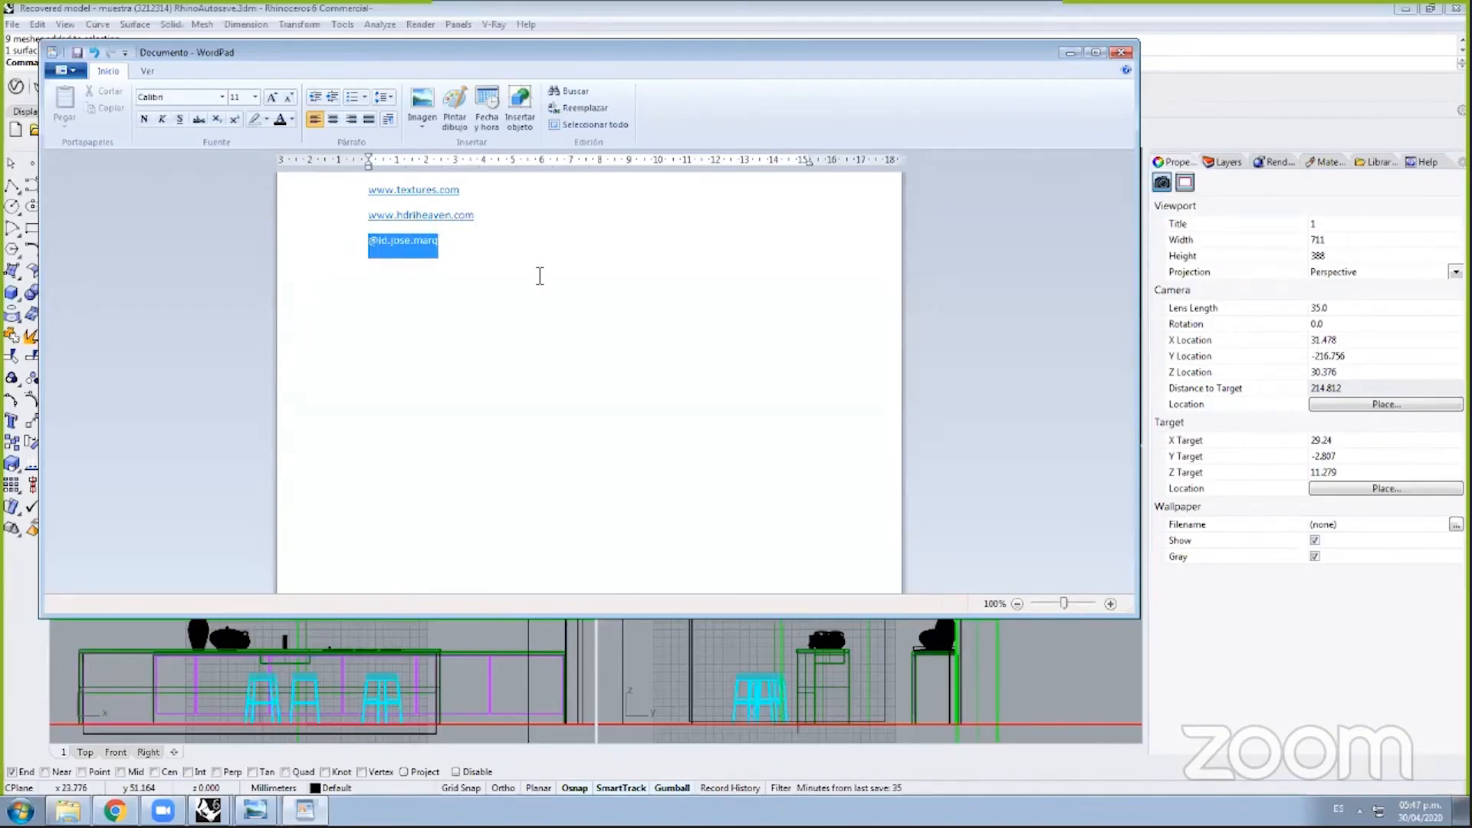
{"action": "left_click", "coordinate": [460, 243]}
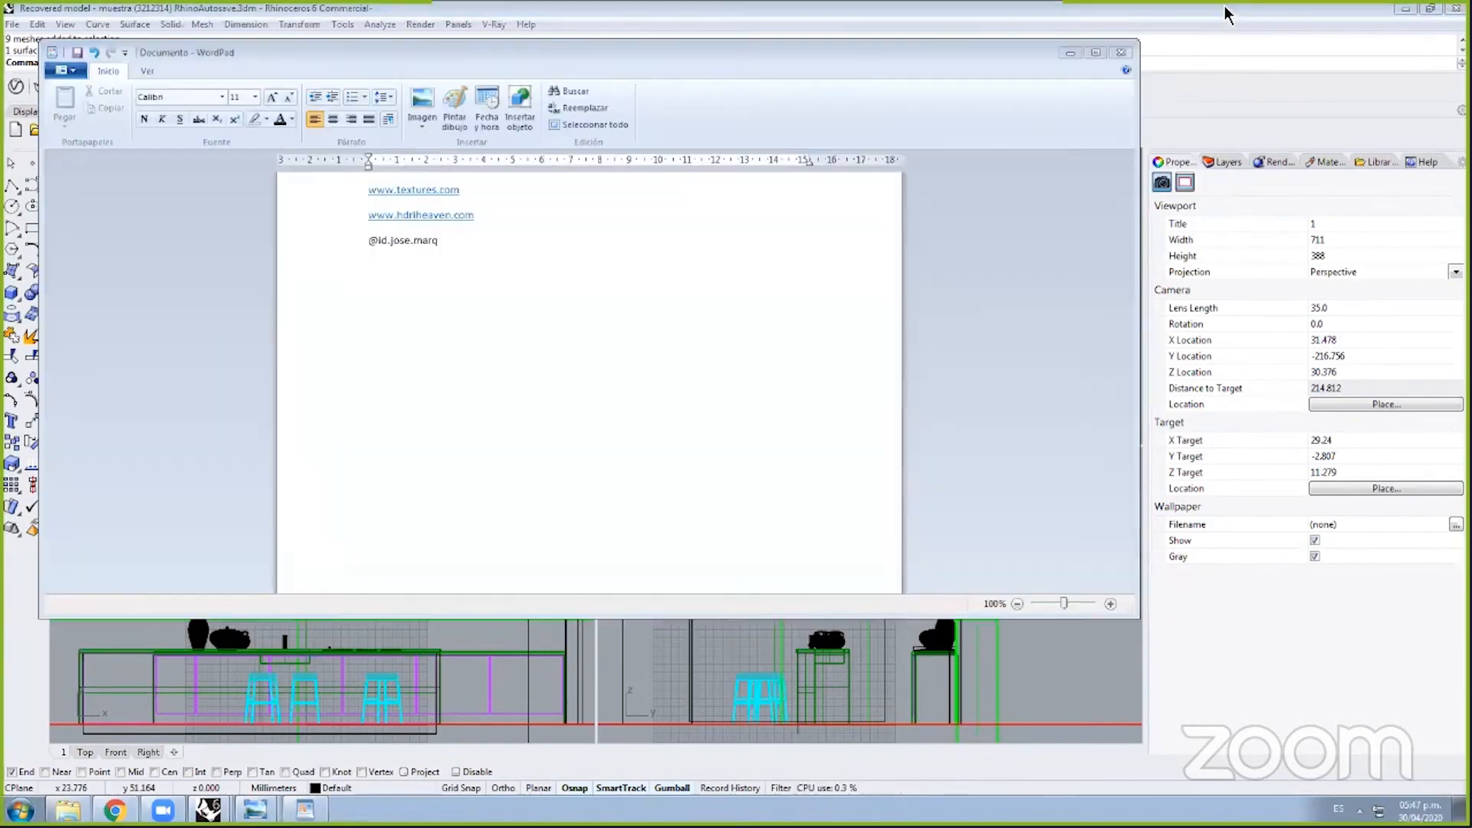
{"action": "left_click", "coordinate": [1225, 15]}
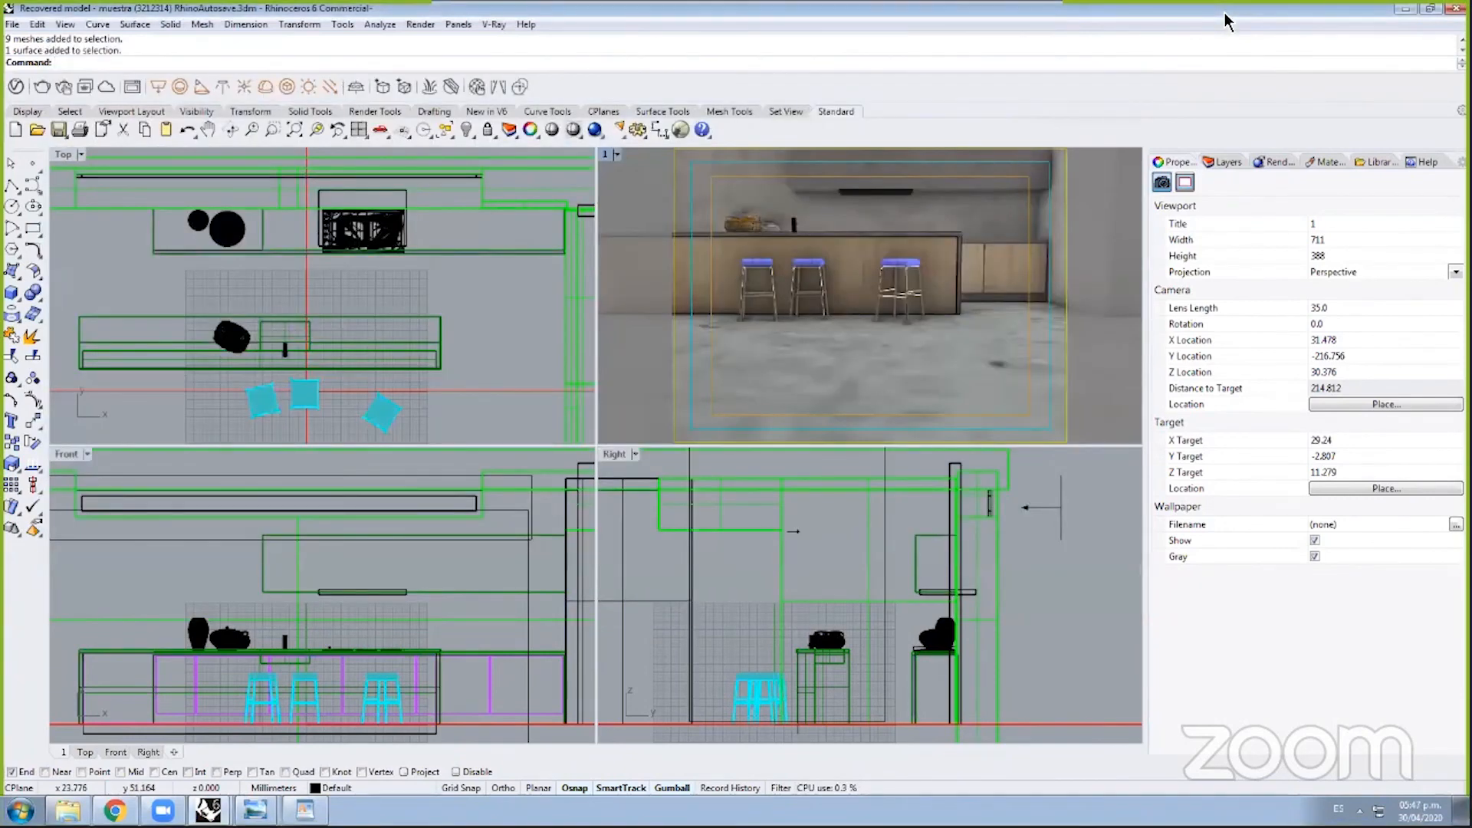